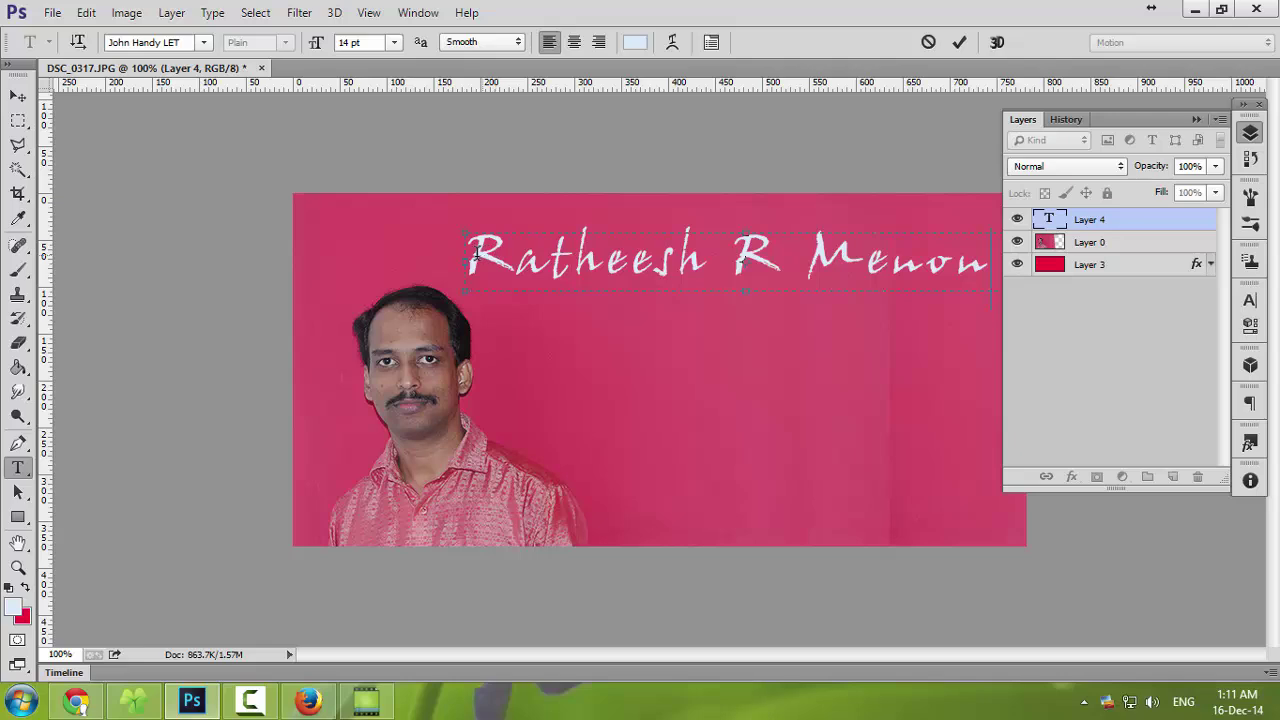
# Recolor the whole name text bright yellow (RGB 249, 240, 3)
pyautogui.moveTo(477, 253); pyautogui.dragTo(978, 250)
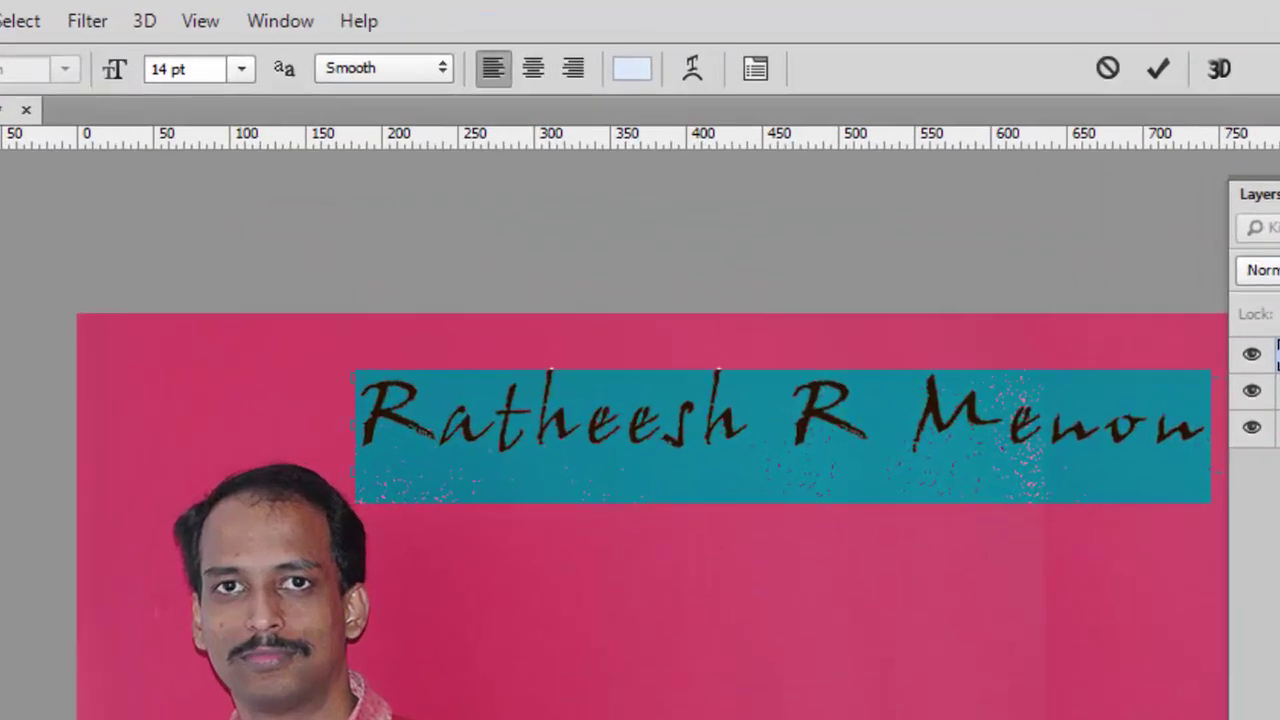
pyautogui.click(630, 72)
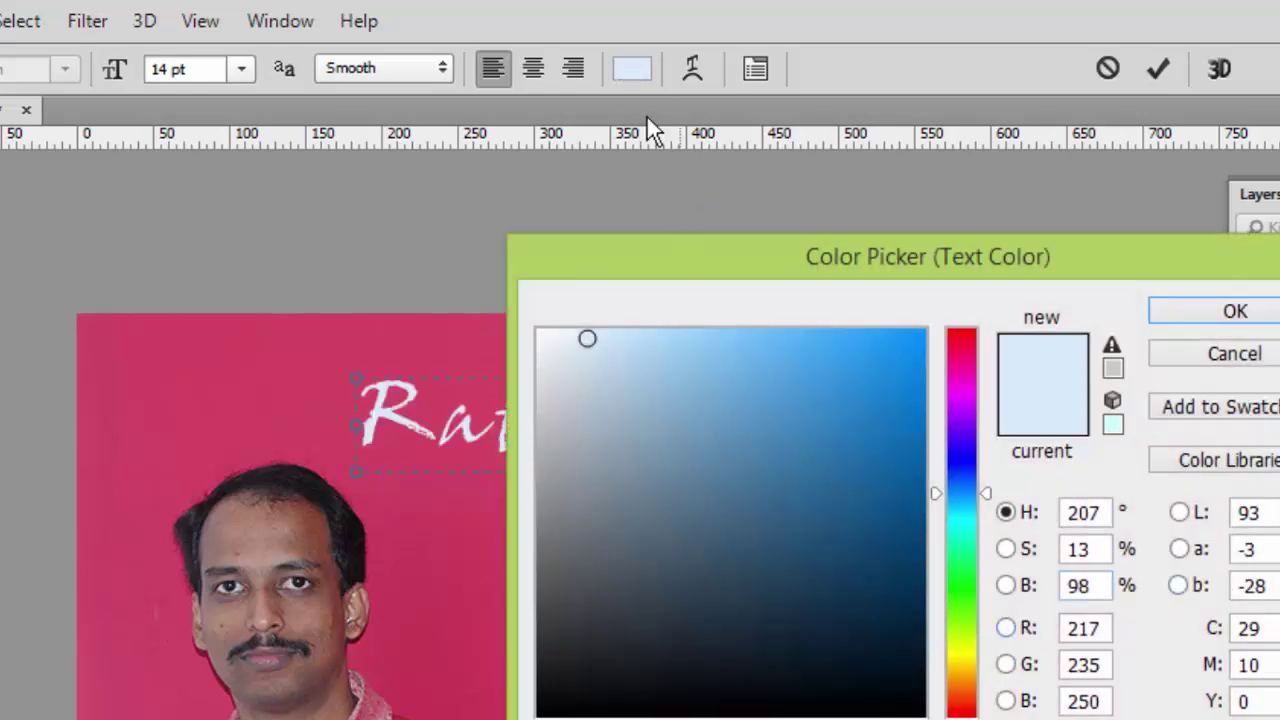
pyautogui.click(968, 655)
pyautogui.click(919, 339)
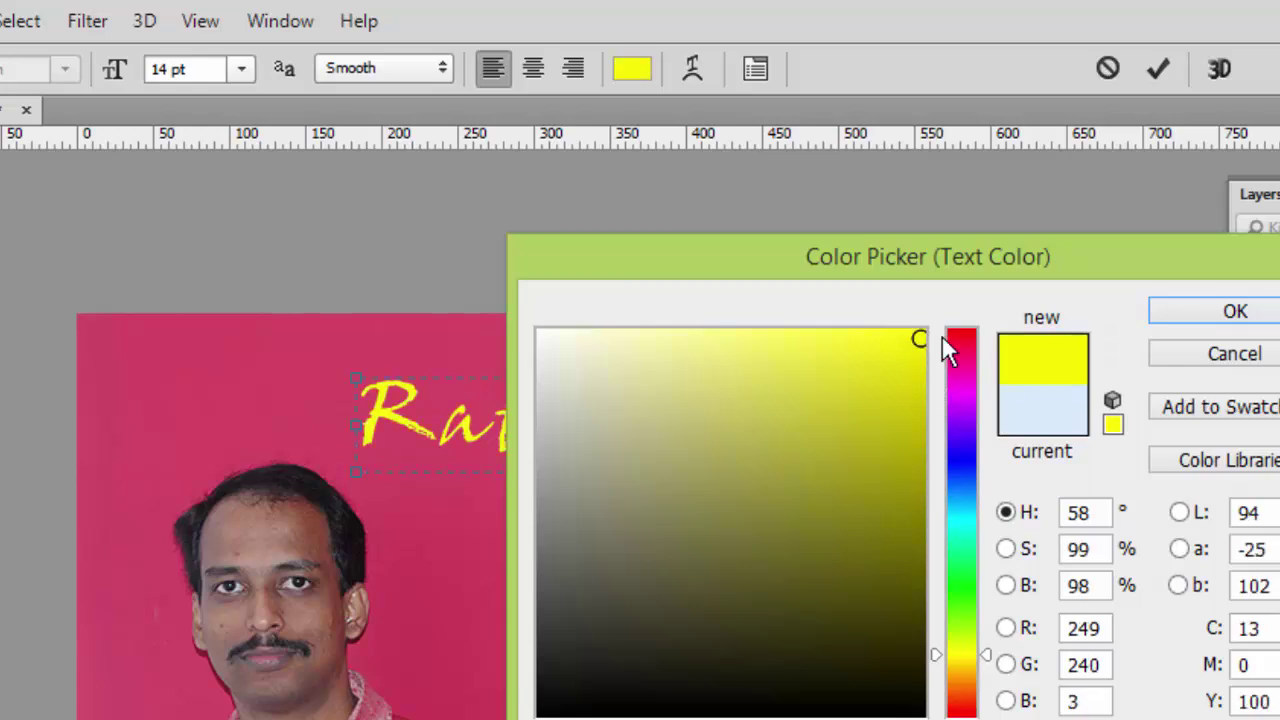
pyautogui.click(1234, 313)
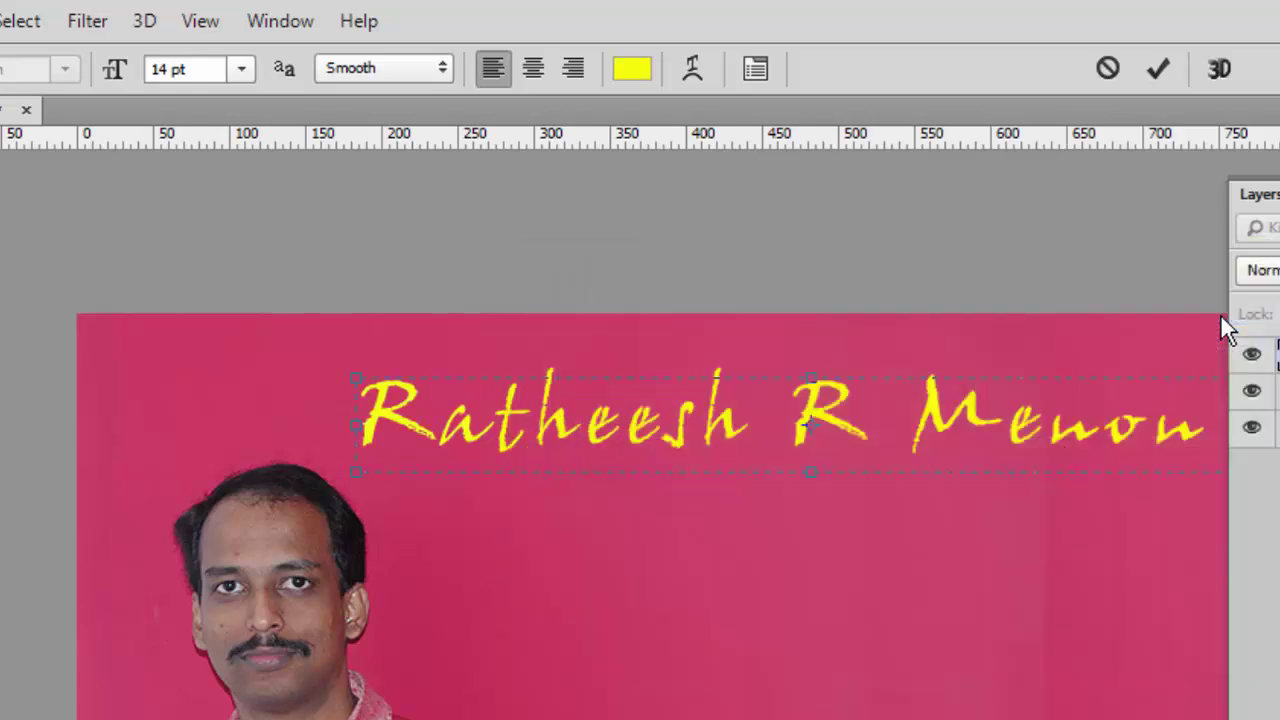
pyautogui.click(726, 438)
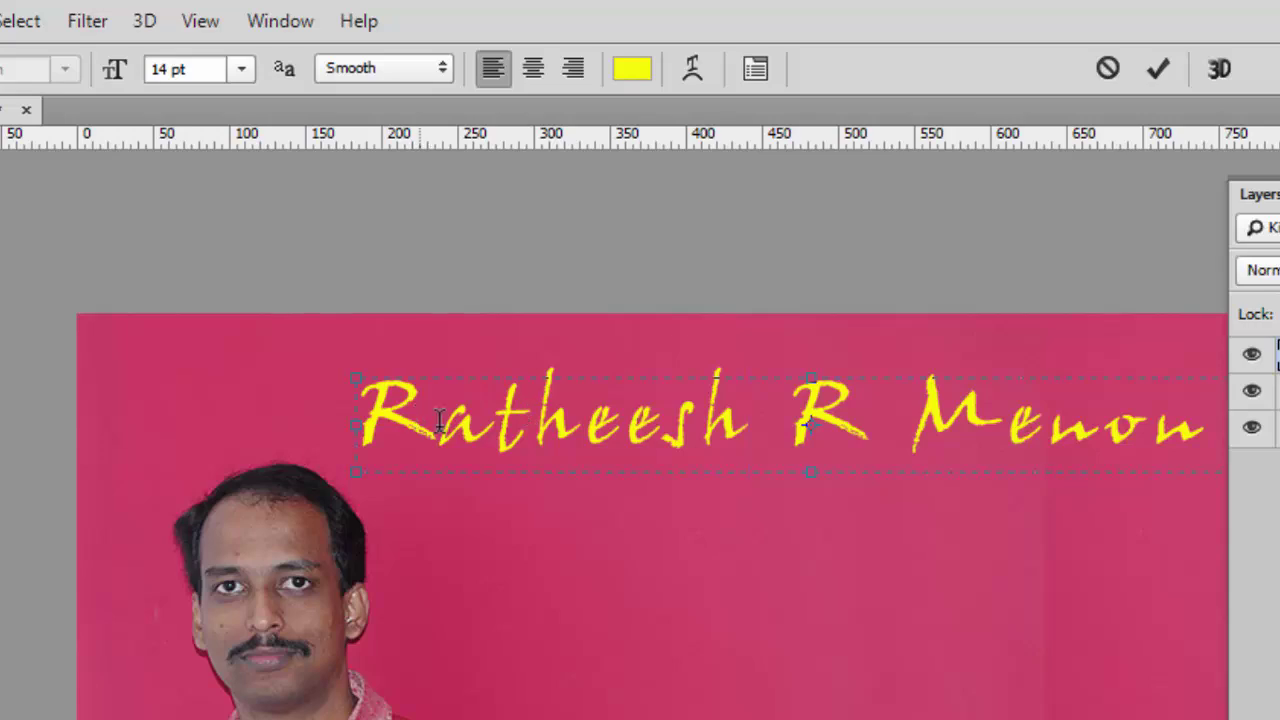
# Change the color of the whole name text to orange (RGB 253, 152, 8)
pyautogui.moveTo(360, 417); pyautogui.dragTo(1210, 414)
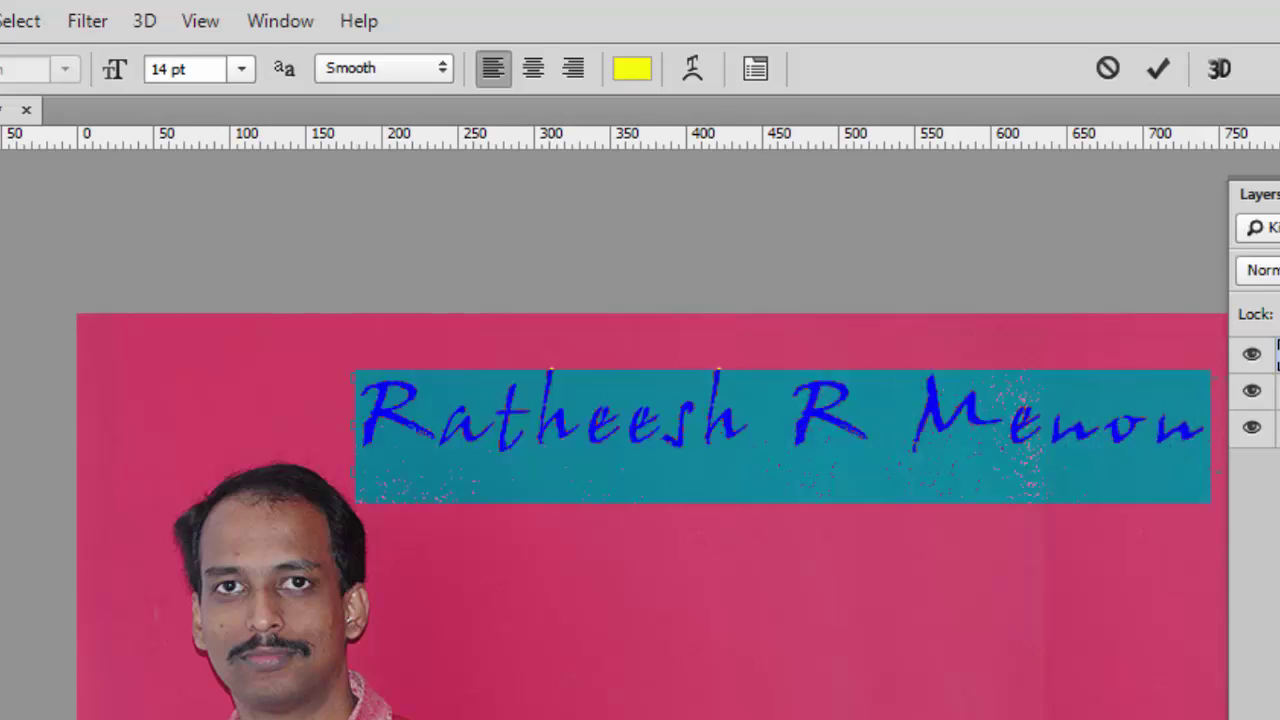
pyautogui.click(632, 68)
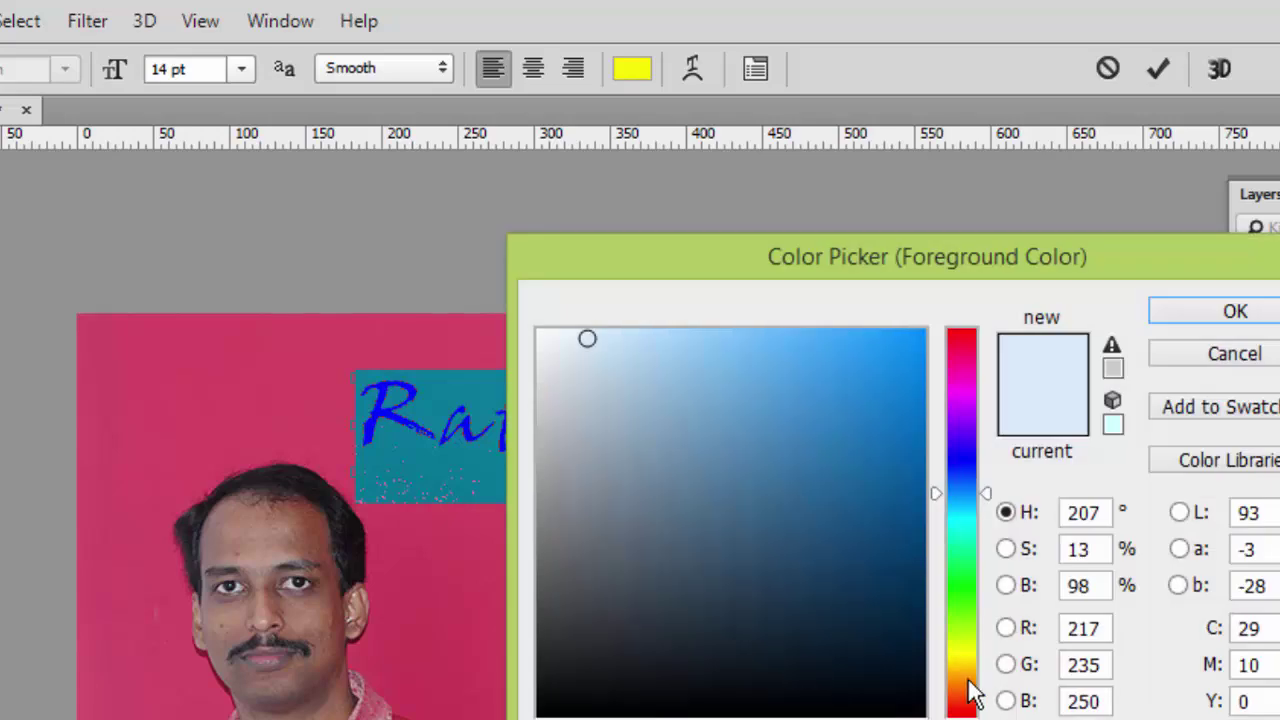
pyautogui.click(968, 678)
pyautogui.click(913, 333)
pyautogui.click(1232, 313)
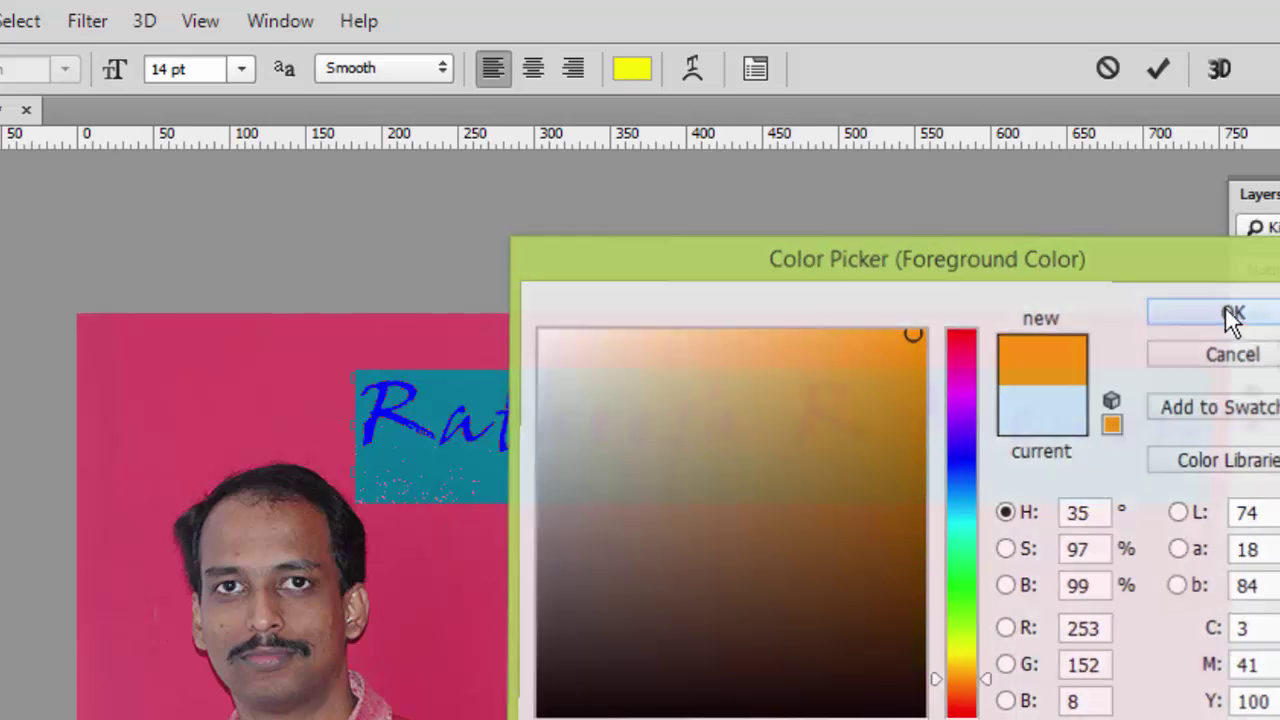
pyautogui.click(706, 432)
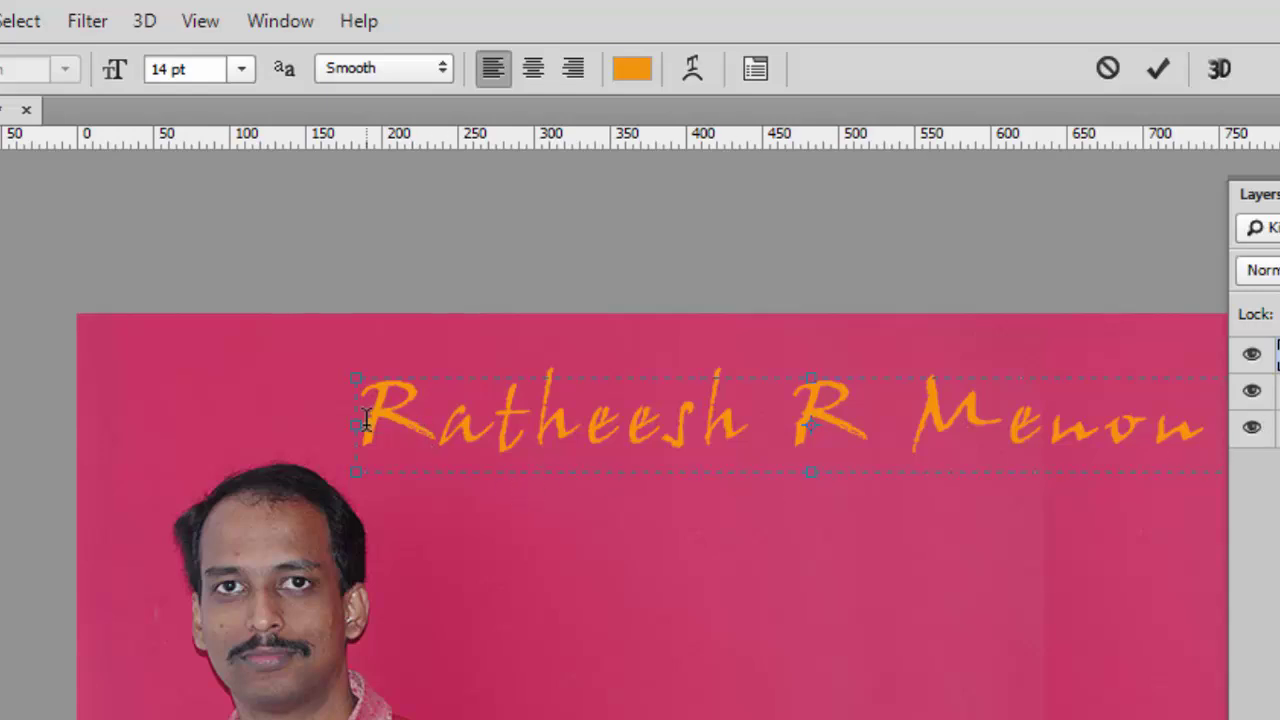
# Extend the name's text box leftward so the text starts above the man's head, and commit the text
pyautogui.moveTo(357, 425); pyautogui.dragTo(256, 378)
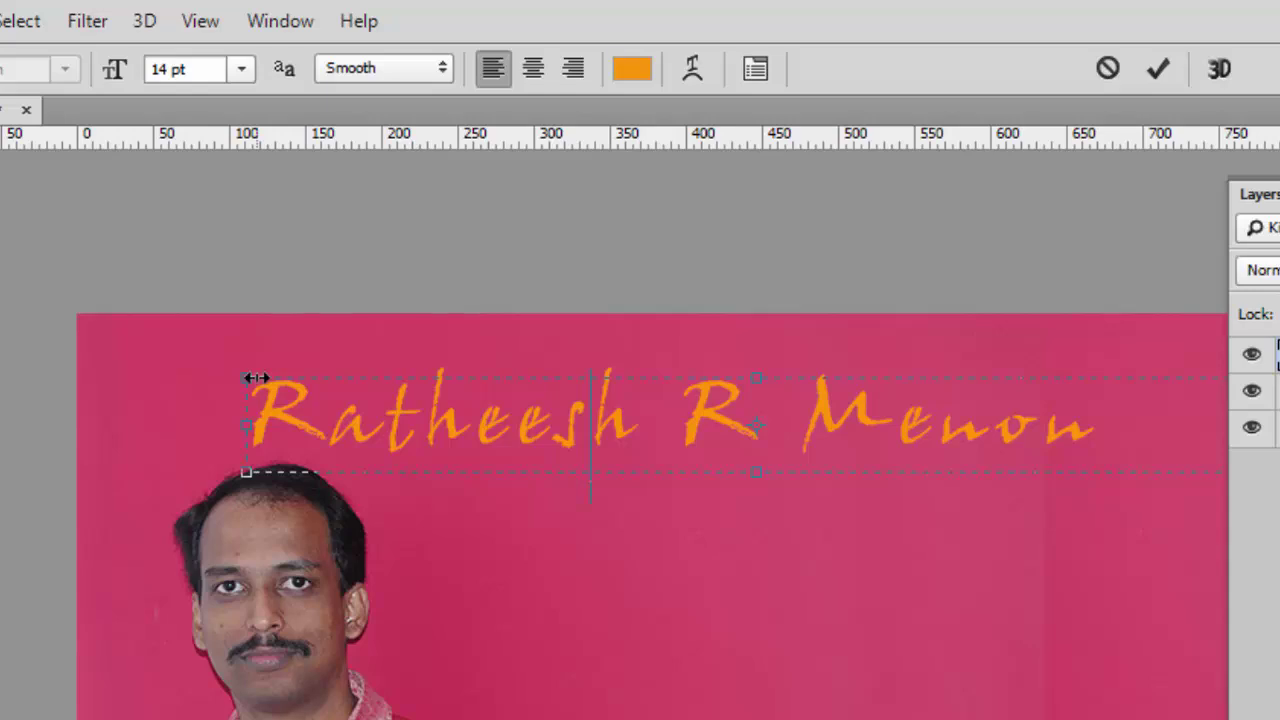
pyautogui.click(1262, 427)
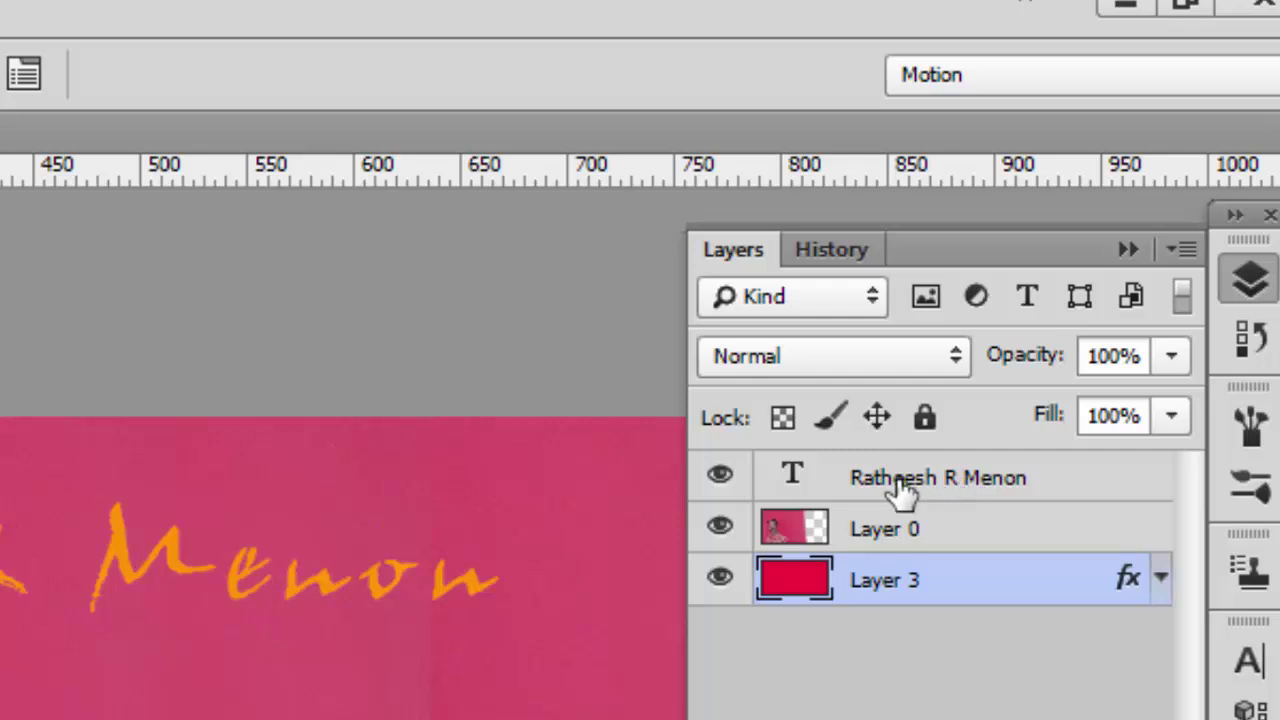
# Try a Color Overlay layer style on the name text layer, using blue #0600ff as the overlay color
pyautogui.click(811, 485)
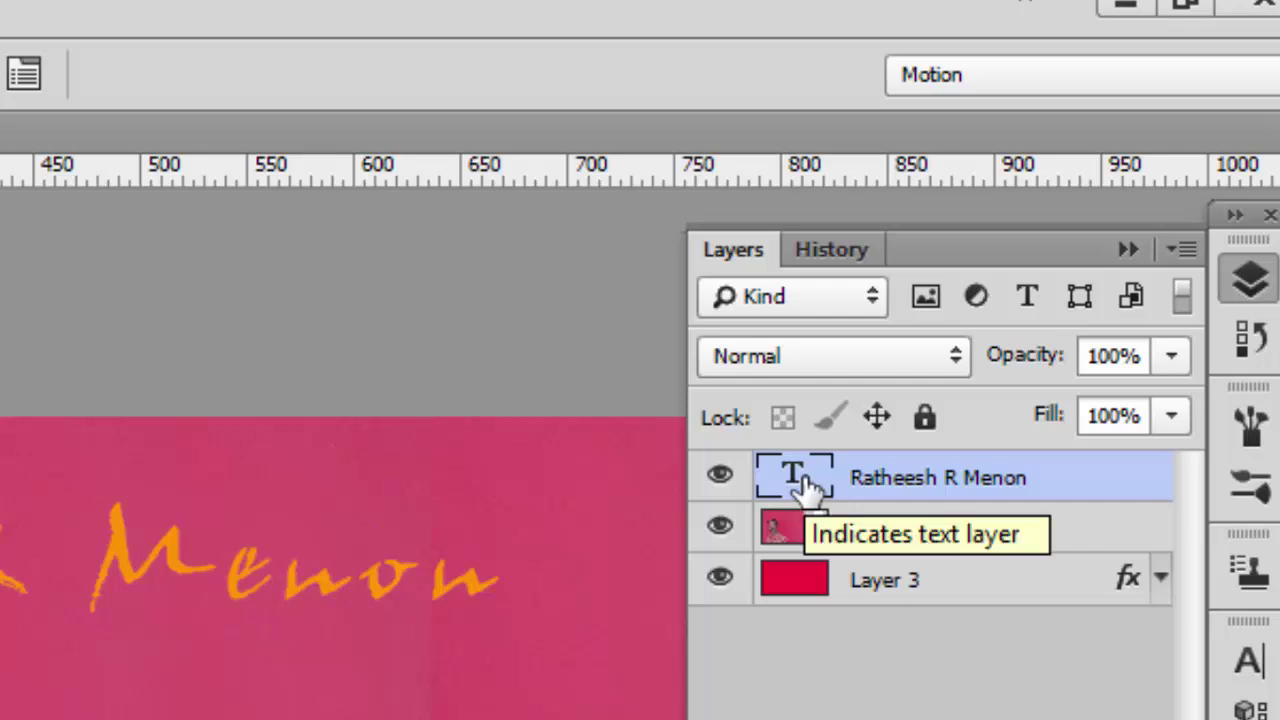
pyautogui.rightClick(962, 490)
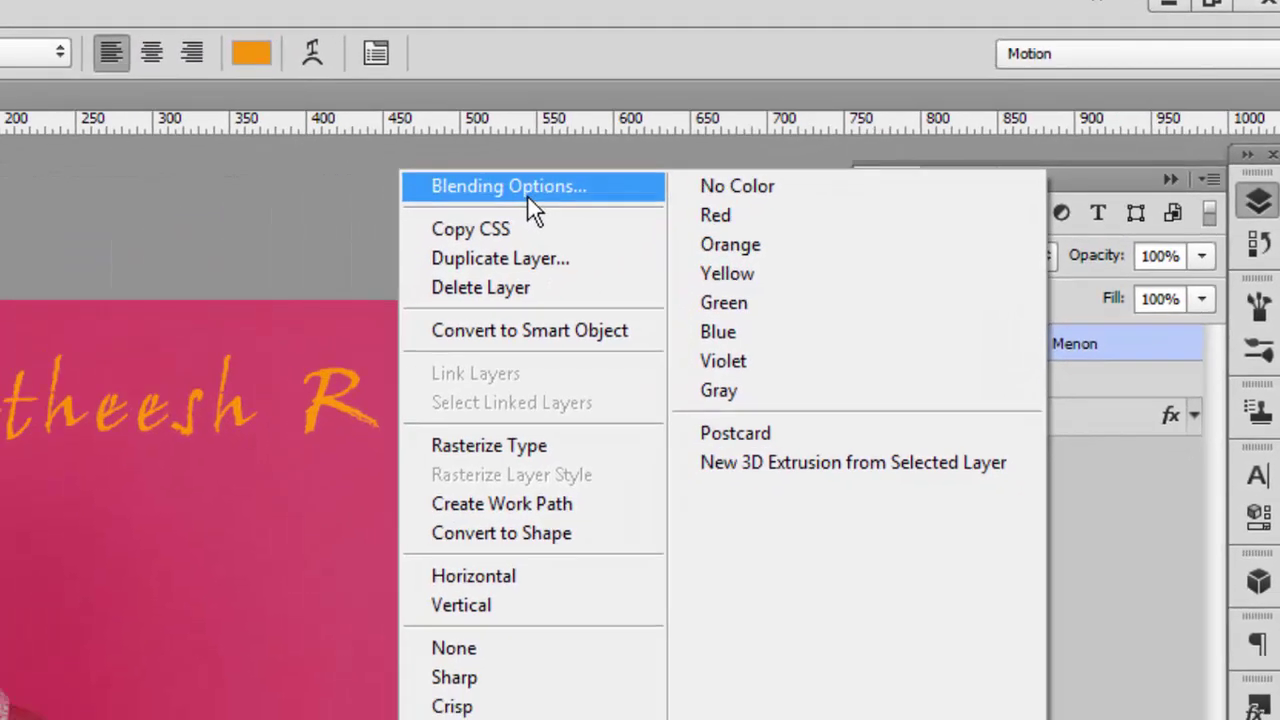
pyautogui.click(527, 194)
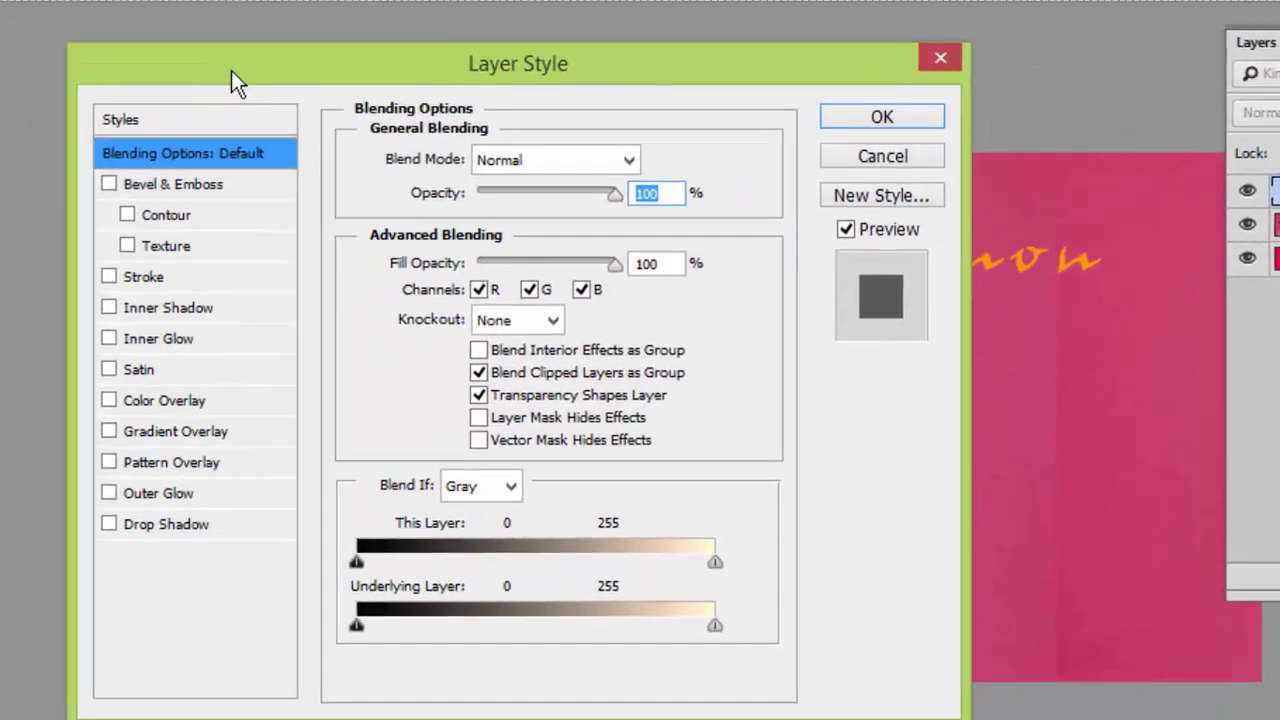
pyautogui.moveTo(231, 70); pyautogui.dragTo(1147, 85)
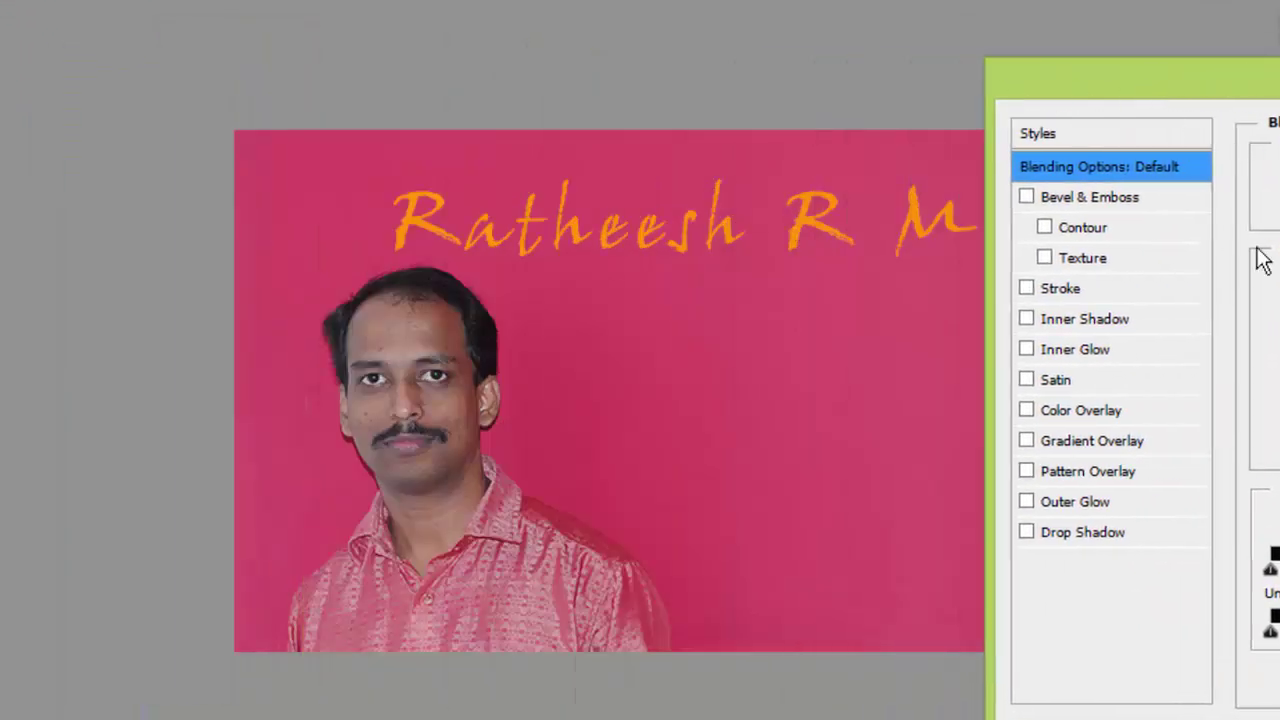
pyautogui.moveTo(1028, 82); pyautogui.dragTo(1089, 64)
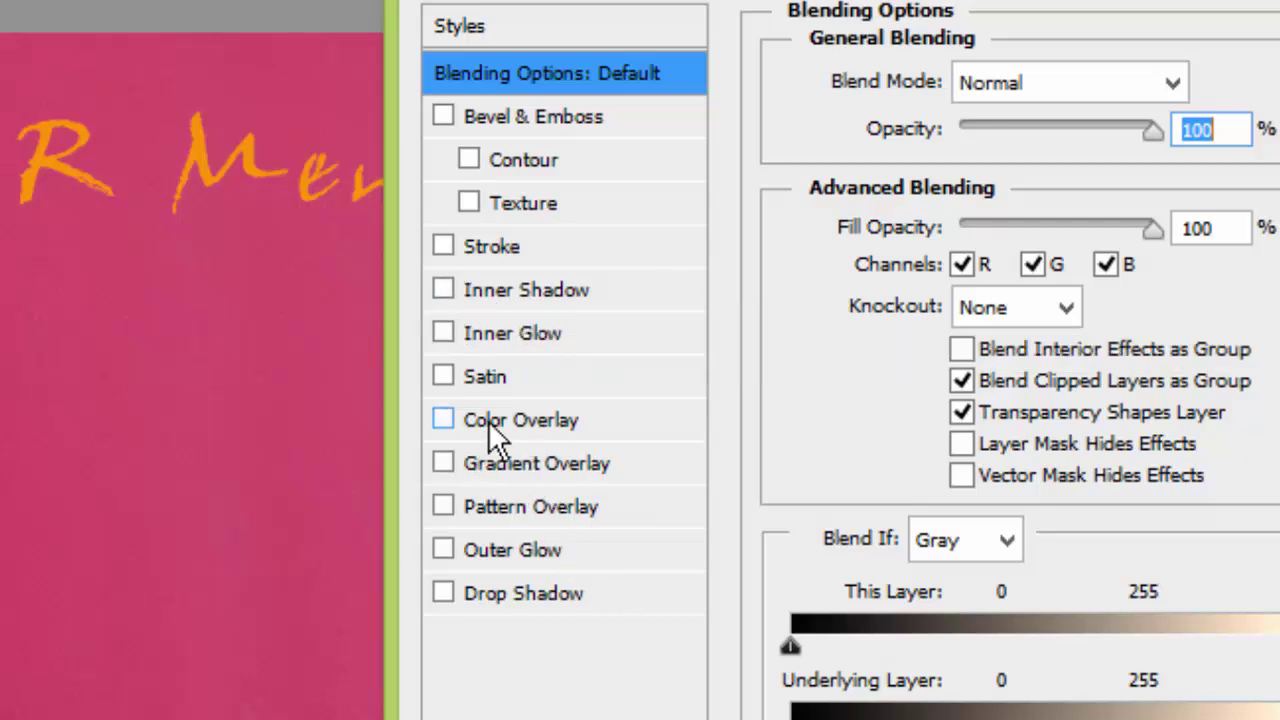
pyautogui.click(447, 424)
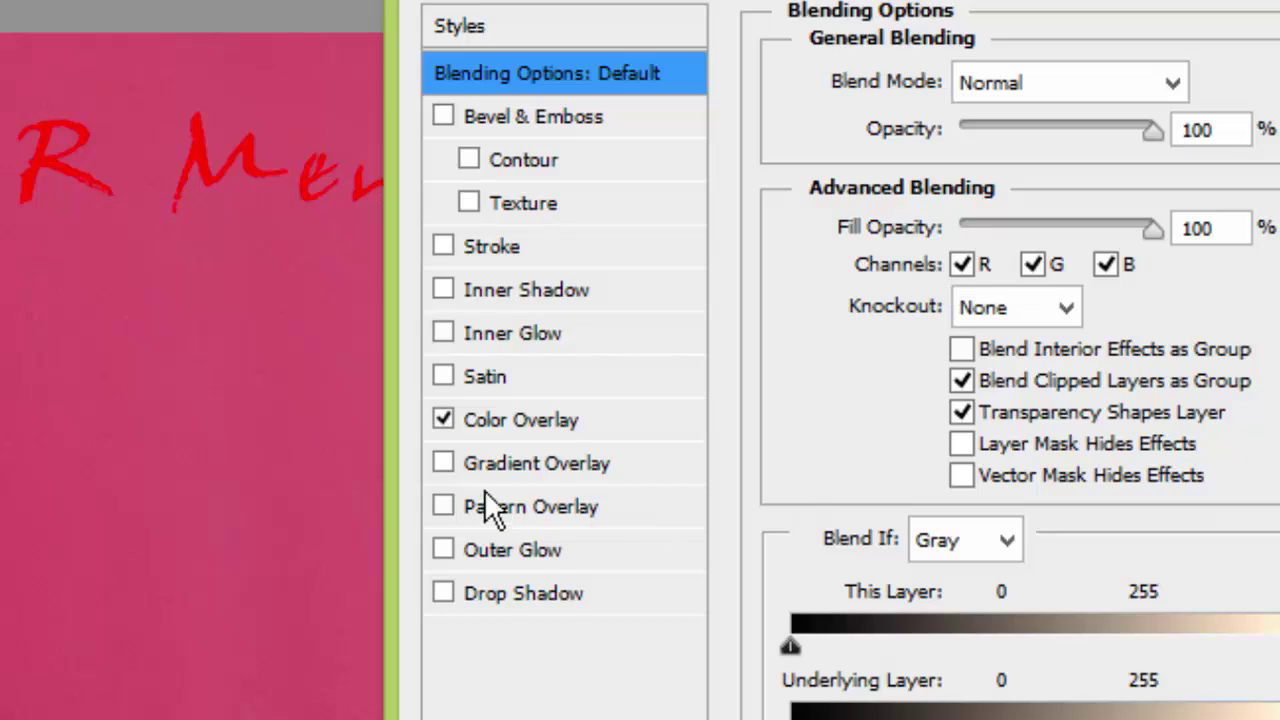
pyautogui.click(557, 420)
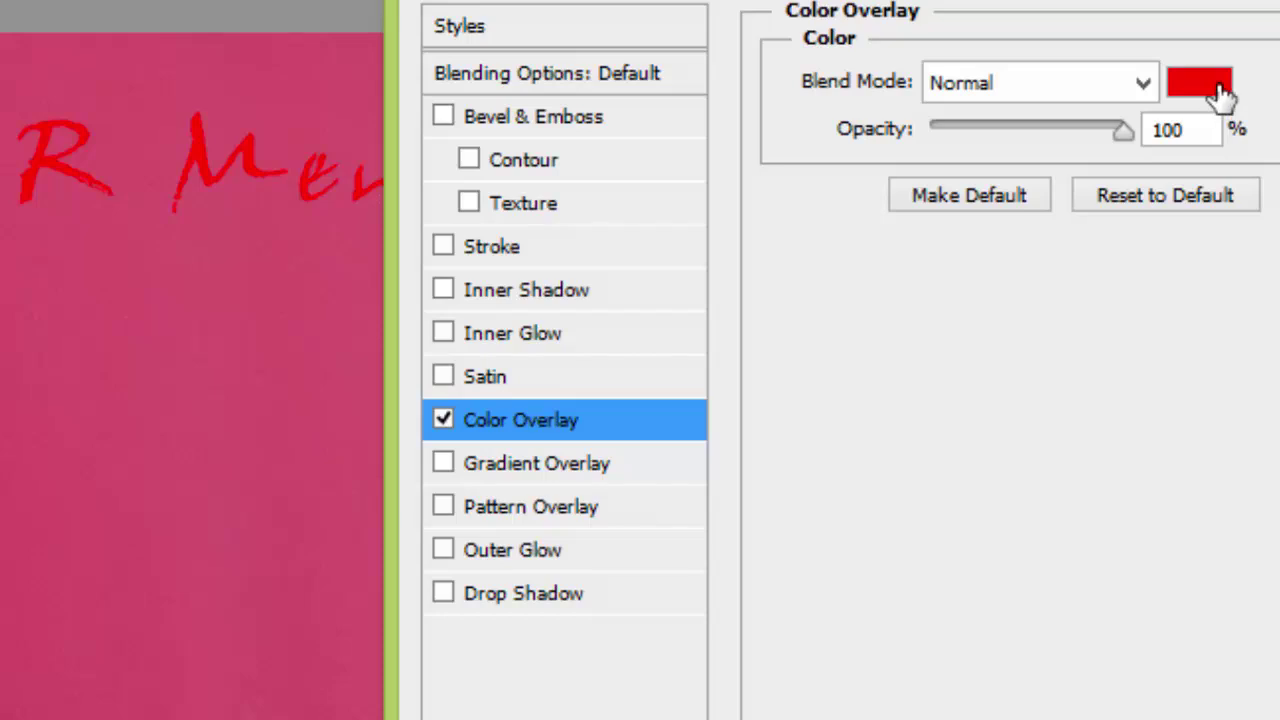
pyautogui.click(1218, 90)
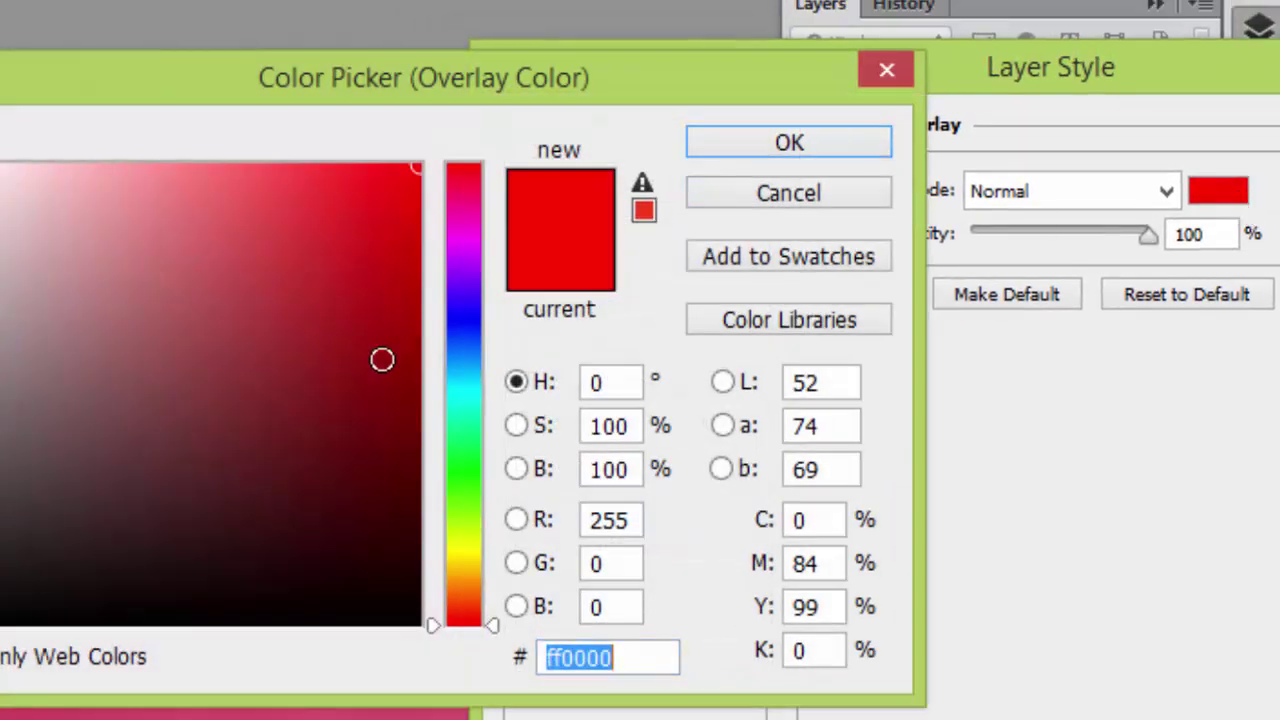
pyautogui.click(452, 315)
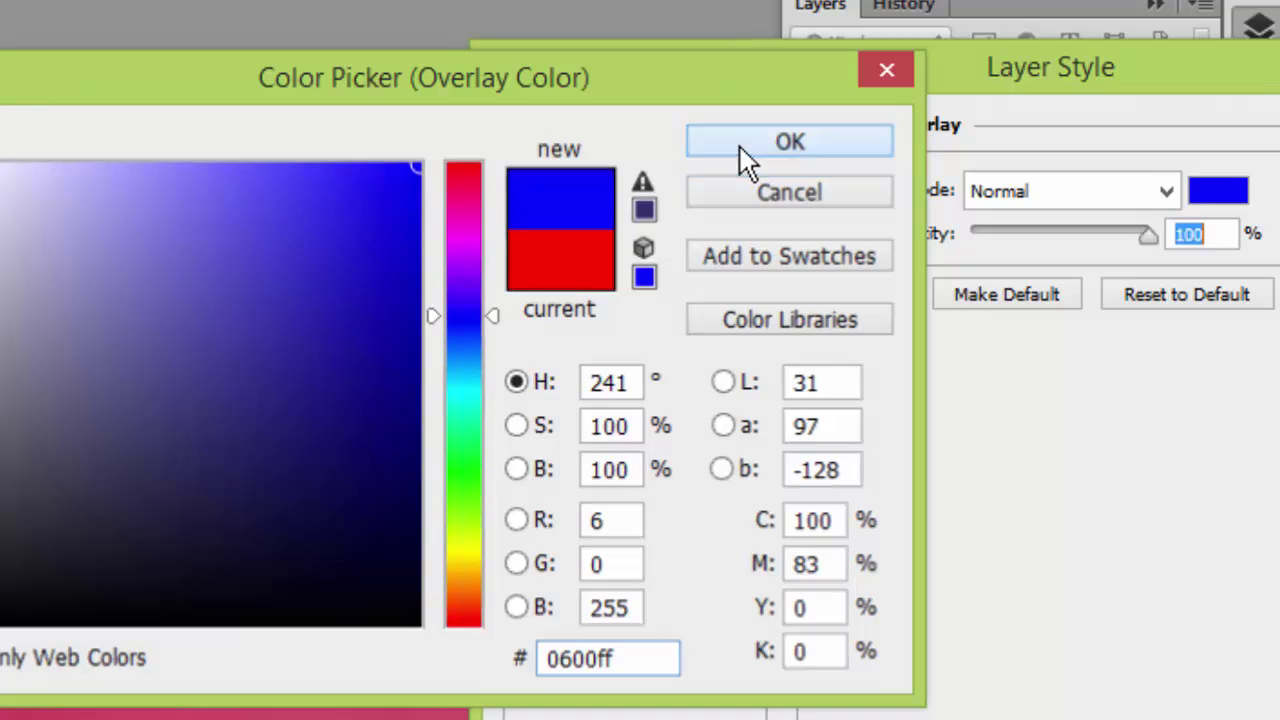
pyautogui.click(738, 154)
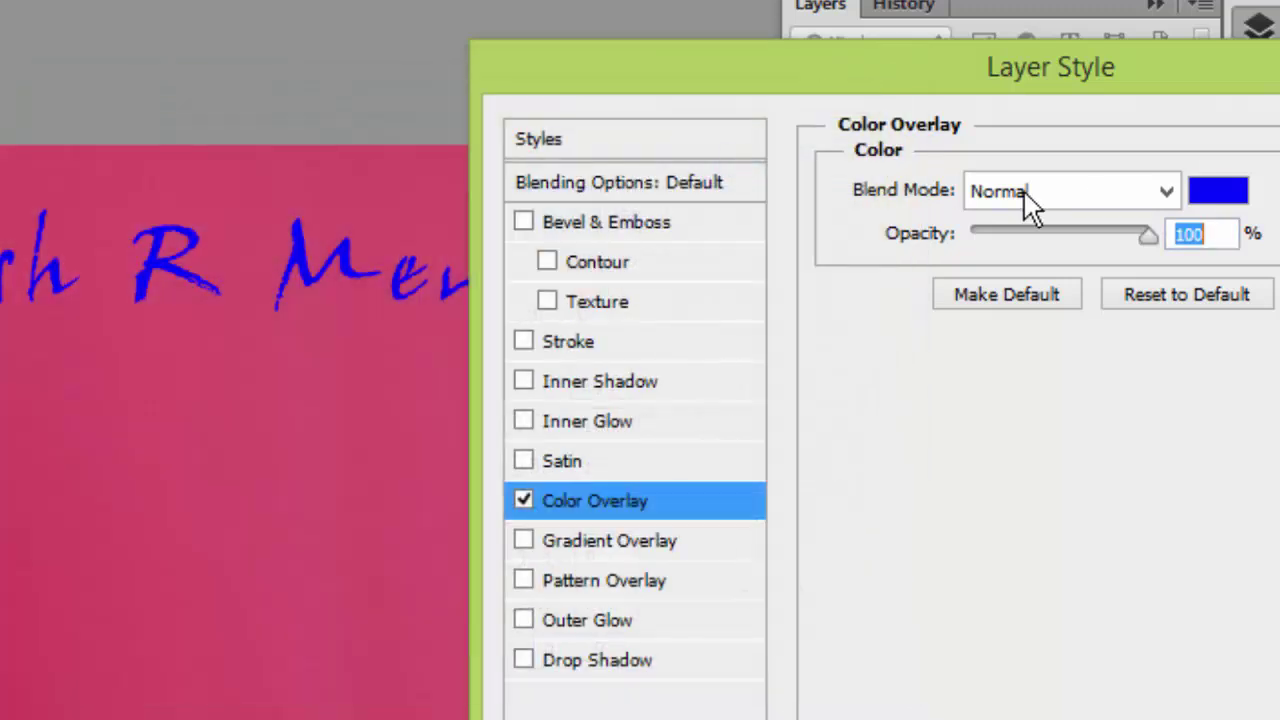
# Try blend modes such as Darken, Linear Burn, Lighten, Multiply and Color Burn on the overlay, and return it to Normal
pyautogui.click(1075, 195)
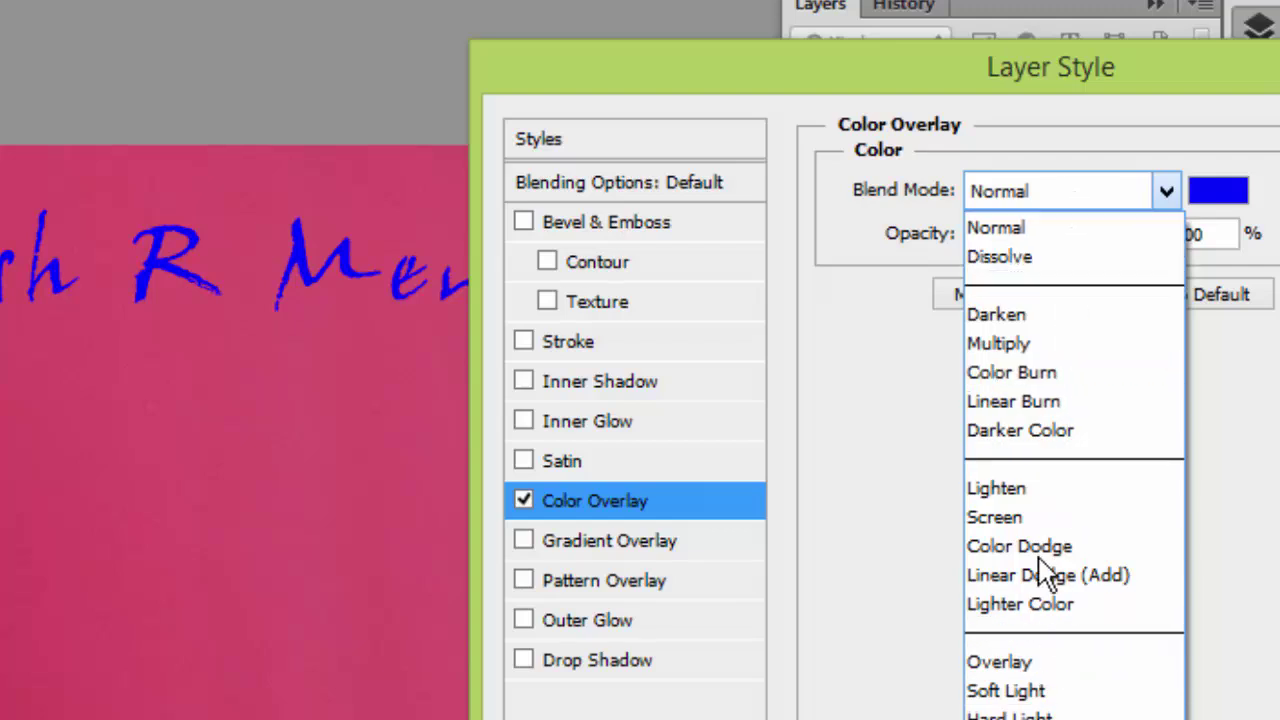
pyautogui.click(1036, 318)
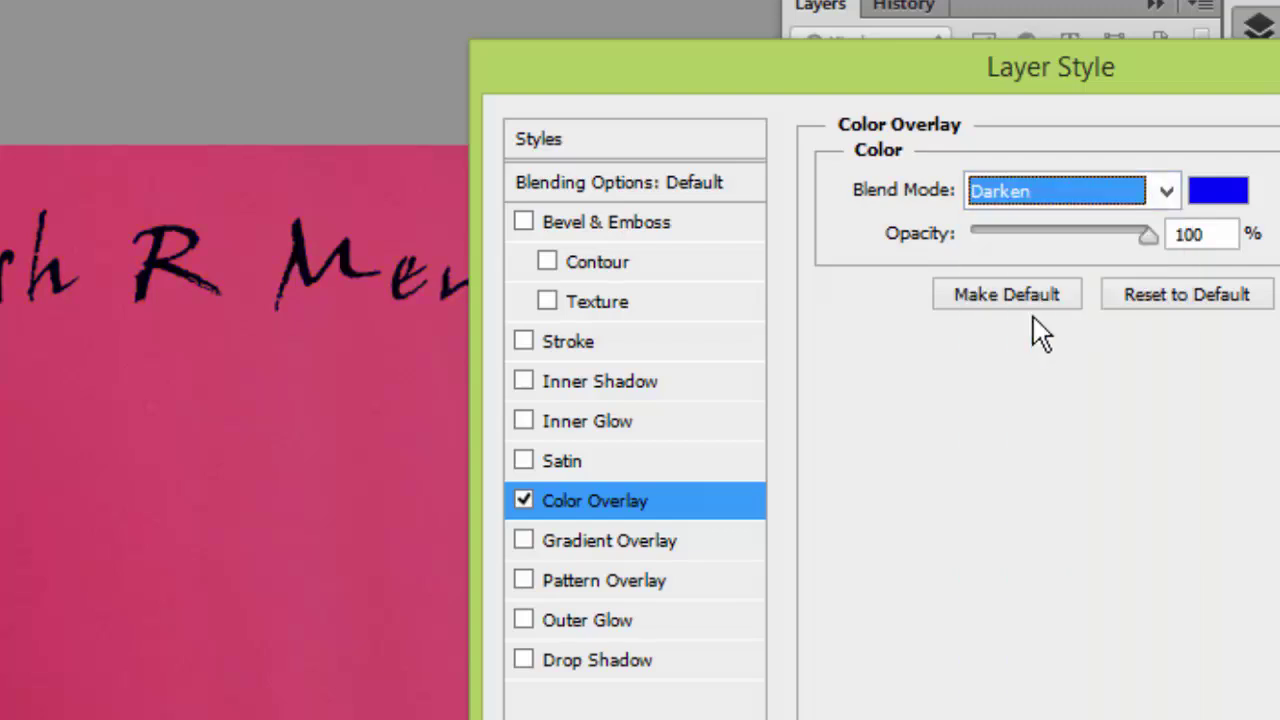
pyautogui.scroll(-1, 1032, 196)
pyautogui.scroll(-2, 1032, 196)
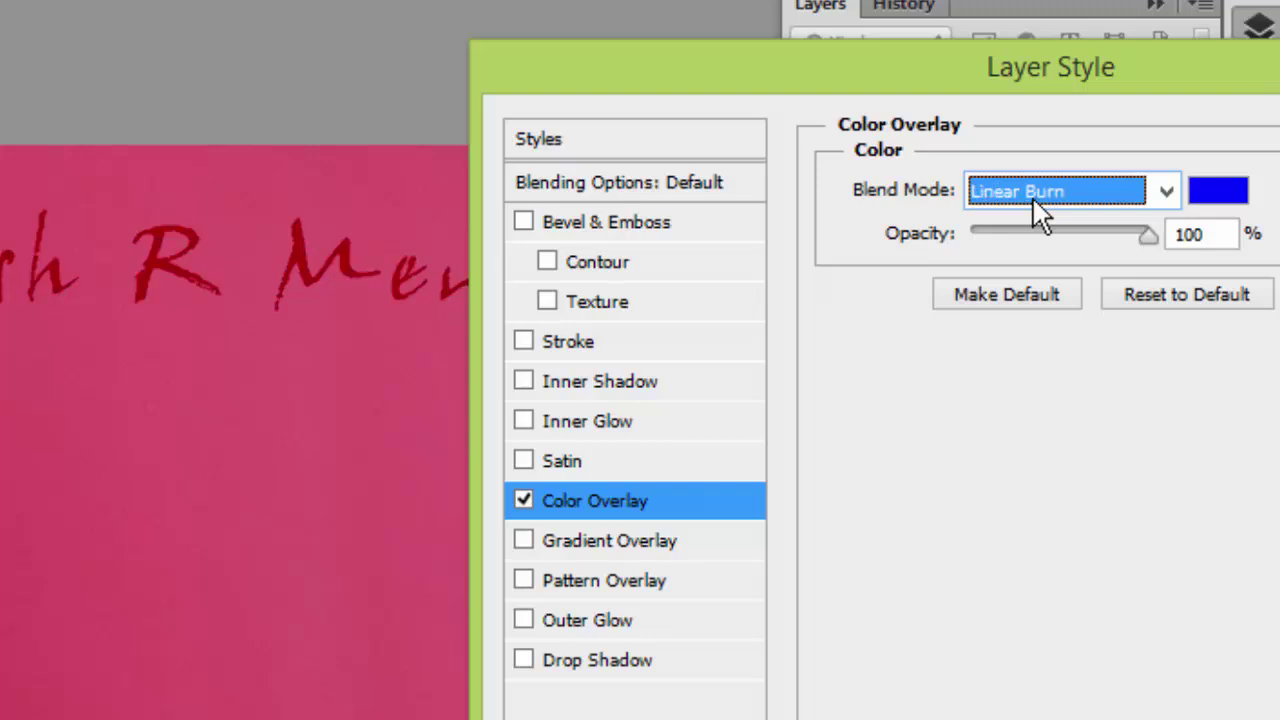
pyautogui.scroll(-1, 1032, 196)
pyautogui.scroll(-1, 1032, 196)
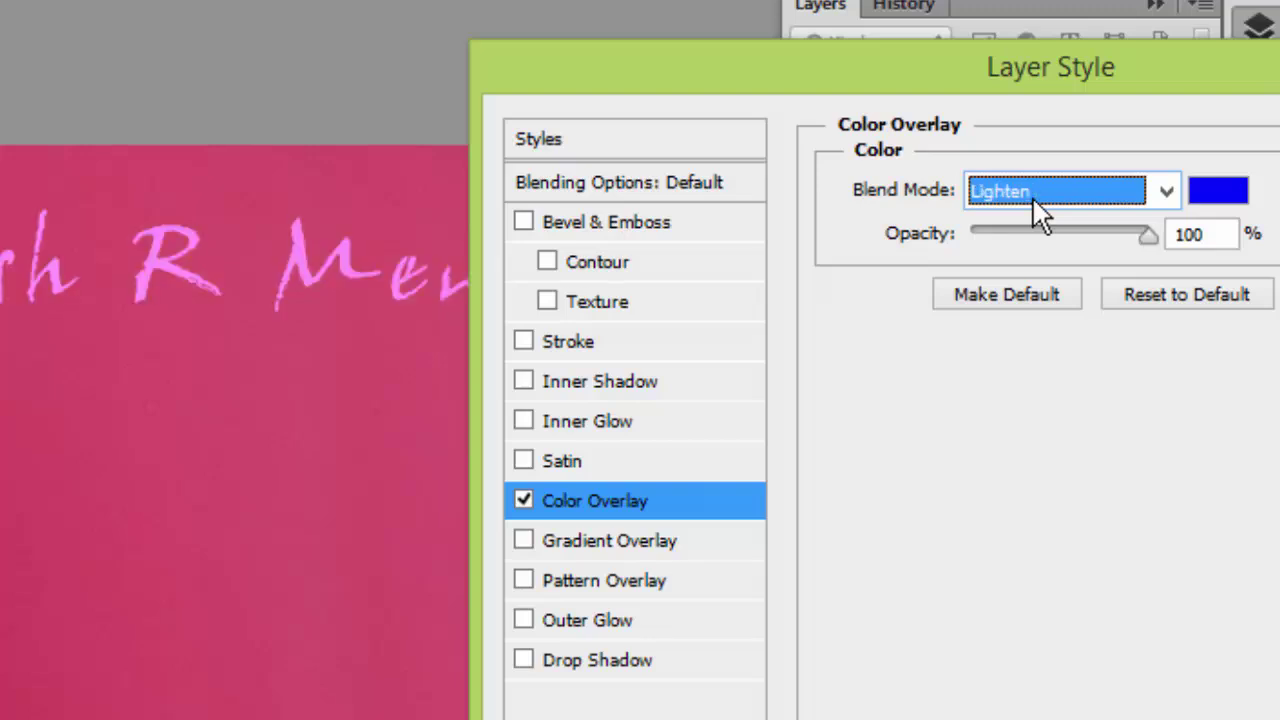
pyautogui.scroll(-1, 1032, 196)
pyautogui.scroll(-1, 1032, 196)
pyautogui.scroll(1, 1032, 196)
pyautogui.scroll(4, 1032, 196)
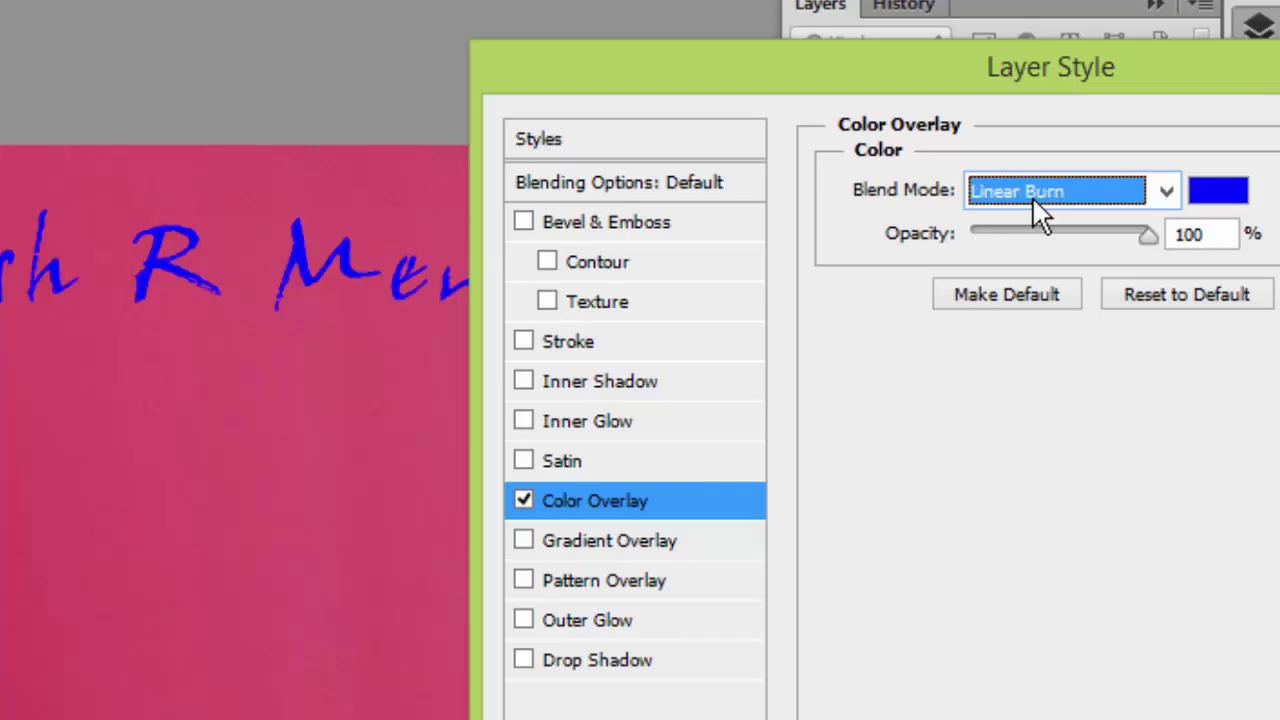
pyautogui.scroll(1, 1032, 196)
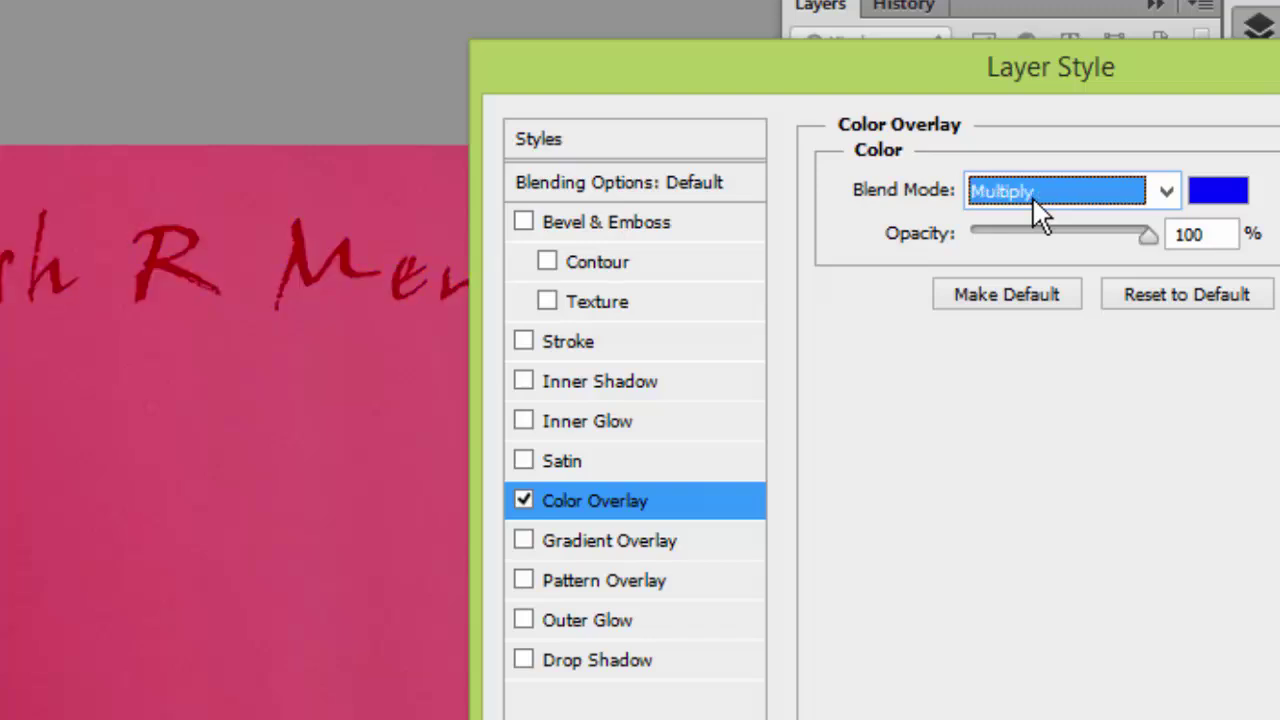
pyautogui.scroll(-1, 1032, 196)
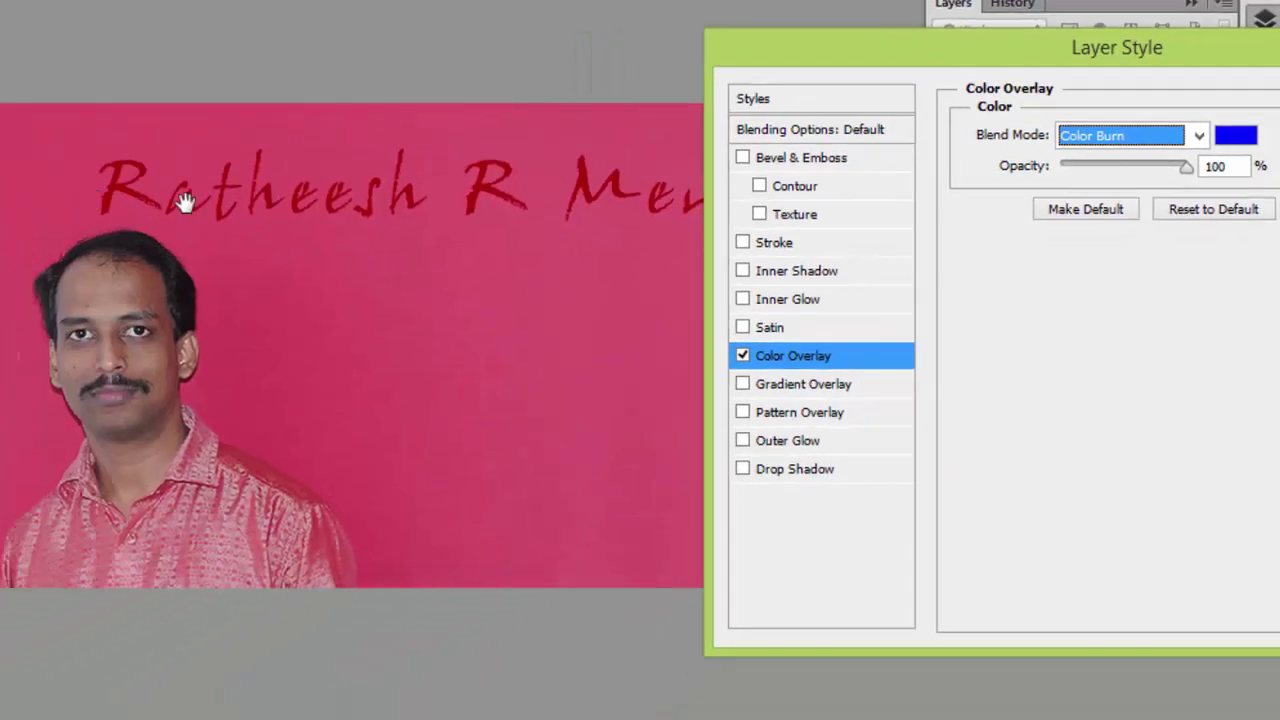
pyautogui.click(1120, 135)
pyautogui.click(1114, 166)
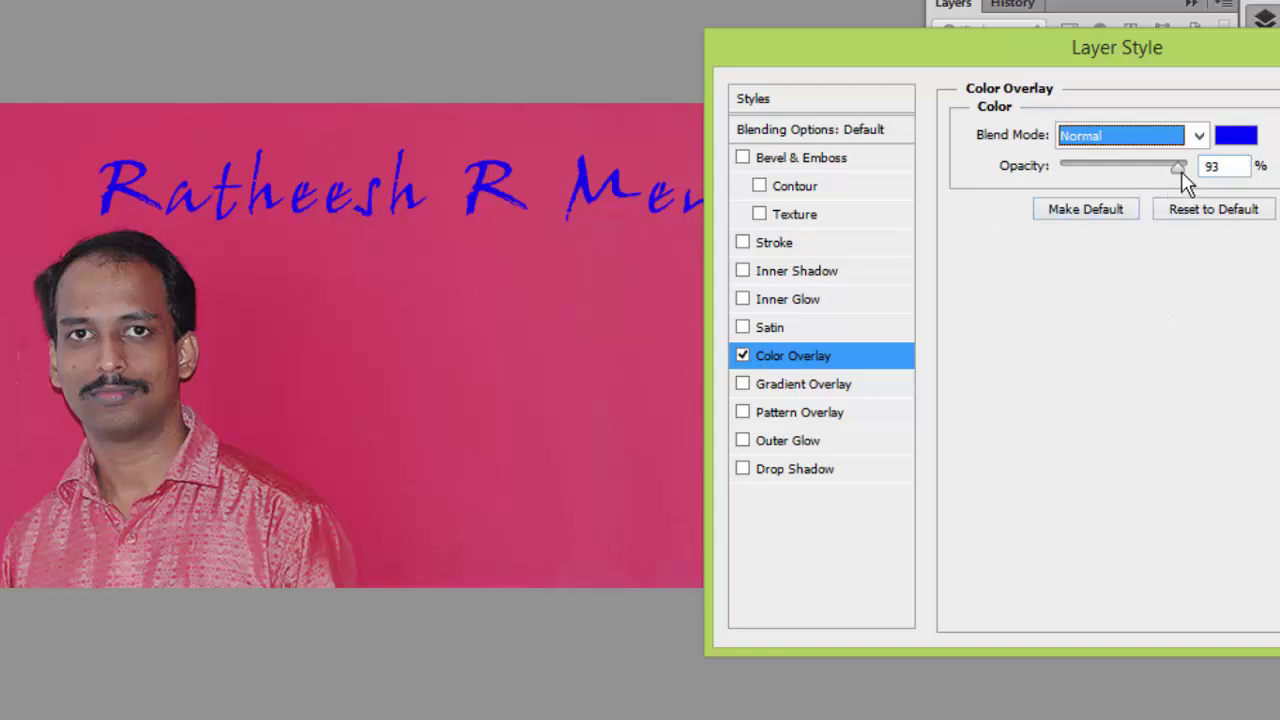
# Try the color overlay at 93% opacity and discard the layer style changes
pyautogui.moveTo(1177, 168)
pyautogui.mouseDown()
pyautogui.moveTo(1075, 169)
pyautogui.moveTo(1182, 172)
pyautogui.mouseUp()
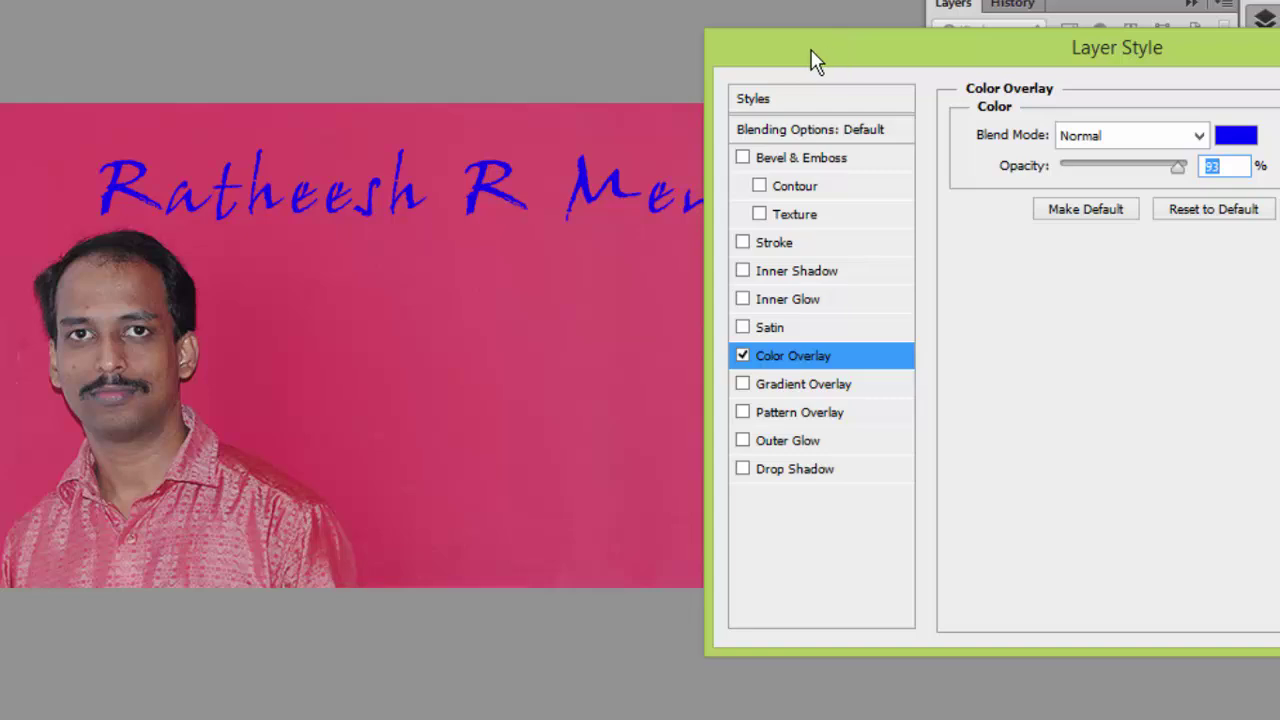
pyautogui.moveTo(815, 60); pyautogui.dragTo(543, 60)
pyautogui.click(1158, 138)
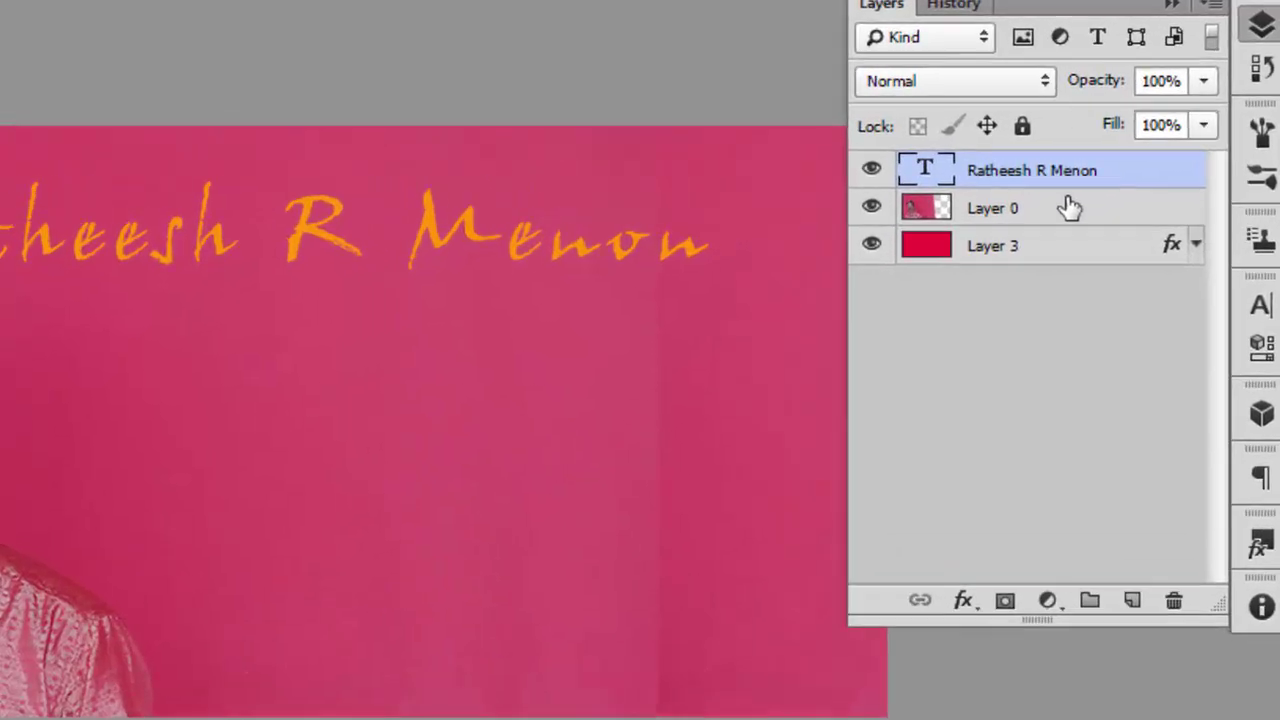
# Set the name text layer's opacity to 90% and keep that layer selected
pyautogui.click(1095, 170)
pyautogui.click(1033, 300)
pyautogui.click(1023, 210)
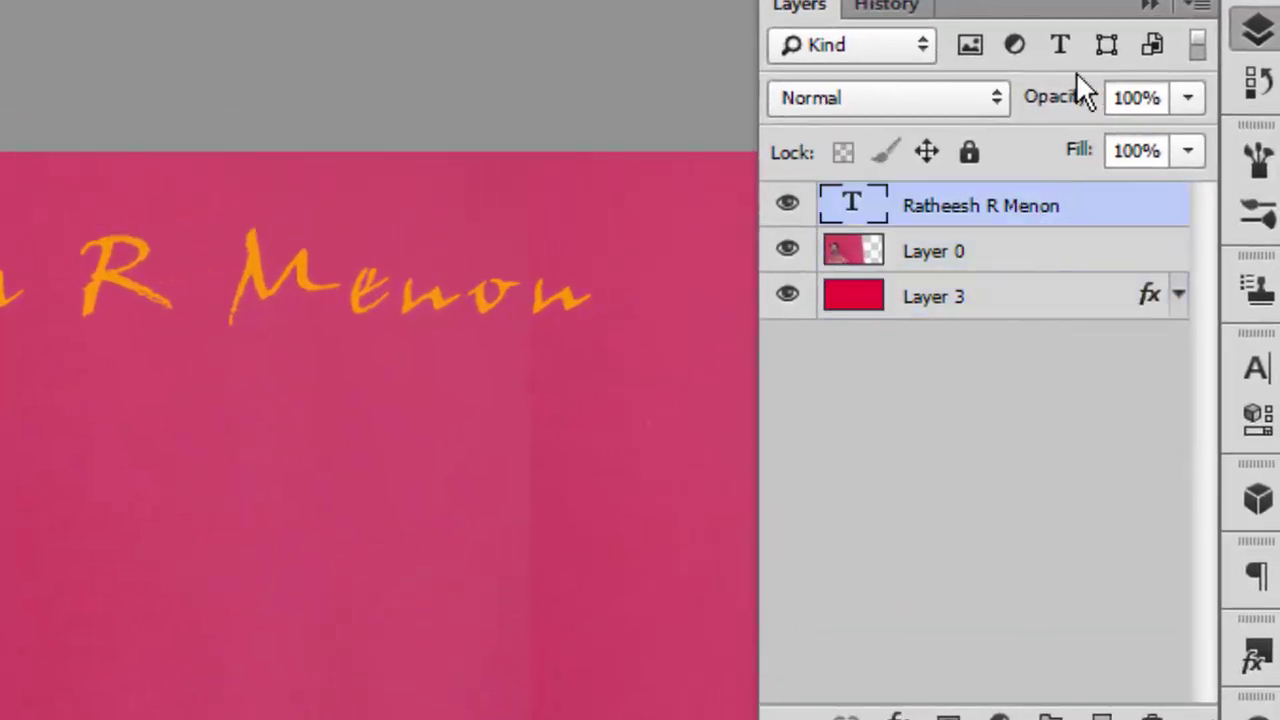
pyautogui.click(1187, 98)
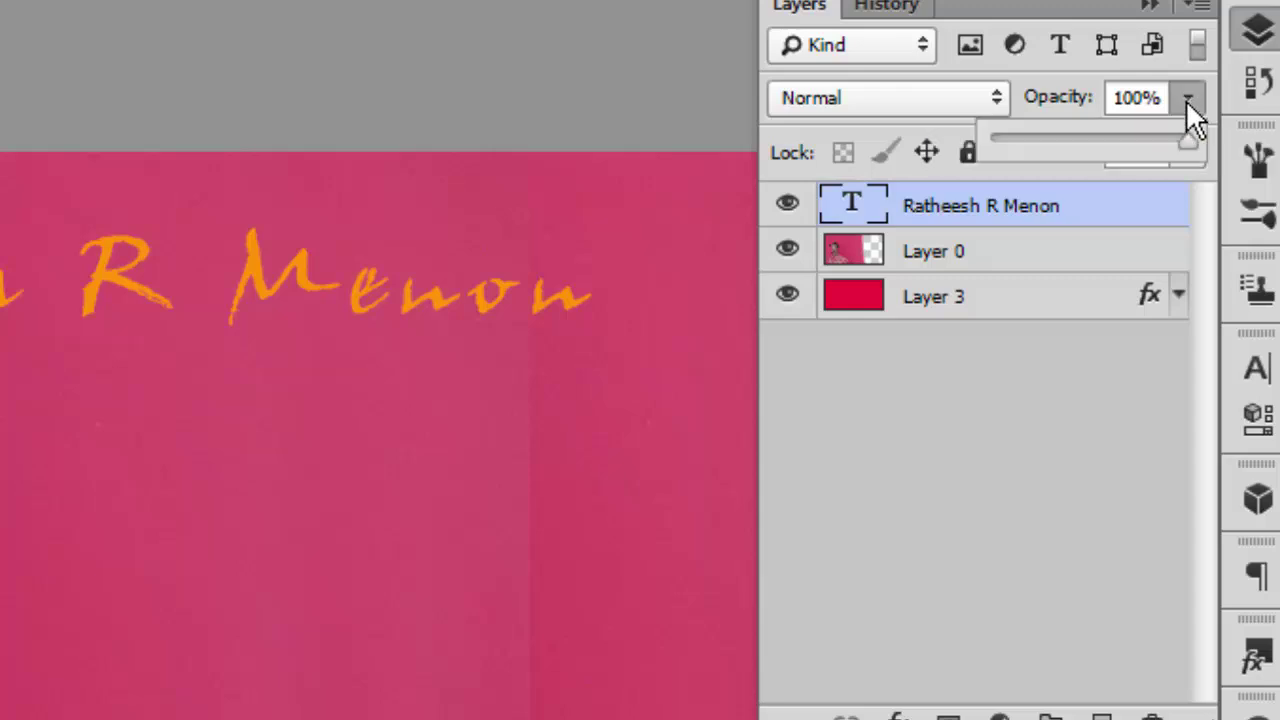
pyautogui.moveTo(1191, 141)
pyautogui.mouseDown()
pyautogui.moveTo(1015, 137)
pyautogui.moveTo(1169, 137)
pyautogui.mouseUp()
pyautogui.click(1020, 251)
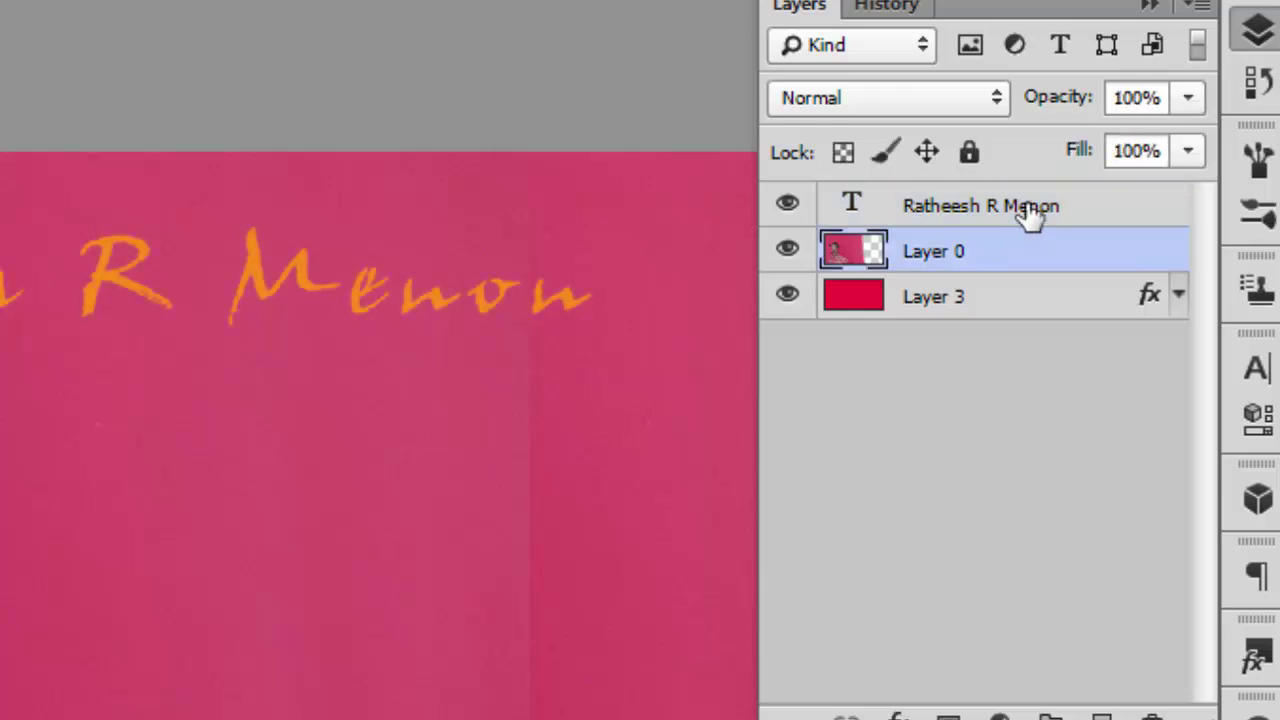
pyautogui.click(1030, 210)
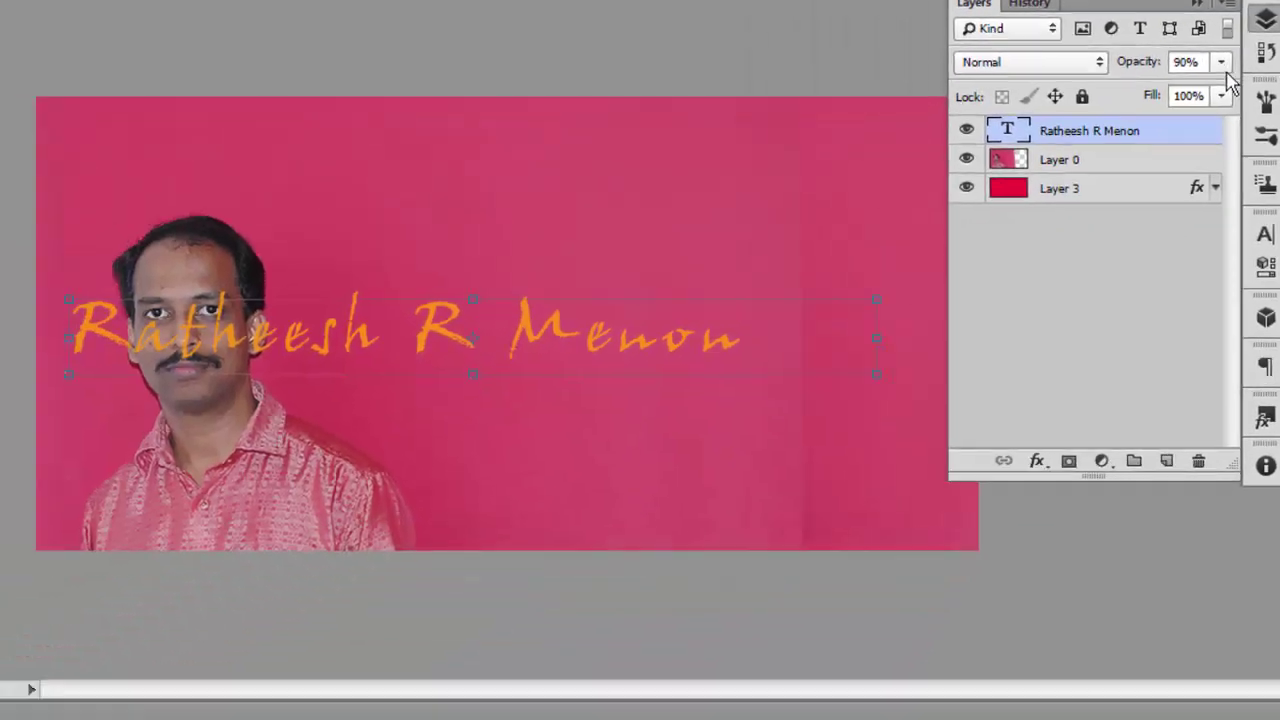
# Lower the name text layer's opacity to 40% and move the name above the man's head
pyautogui.click(1224, 68)
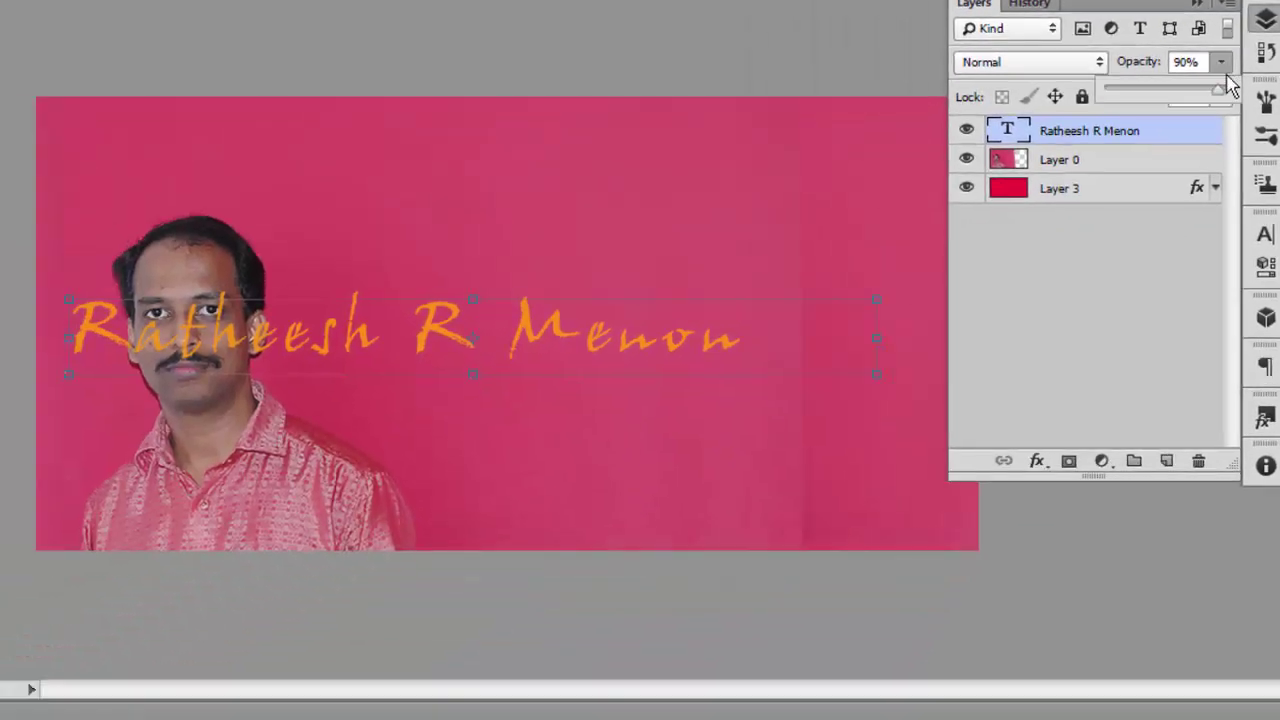
pyautogui.moveTo(1223, 94); pyautogui.dragTo(1123, 97)
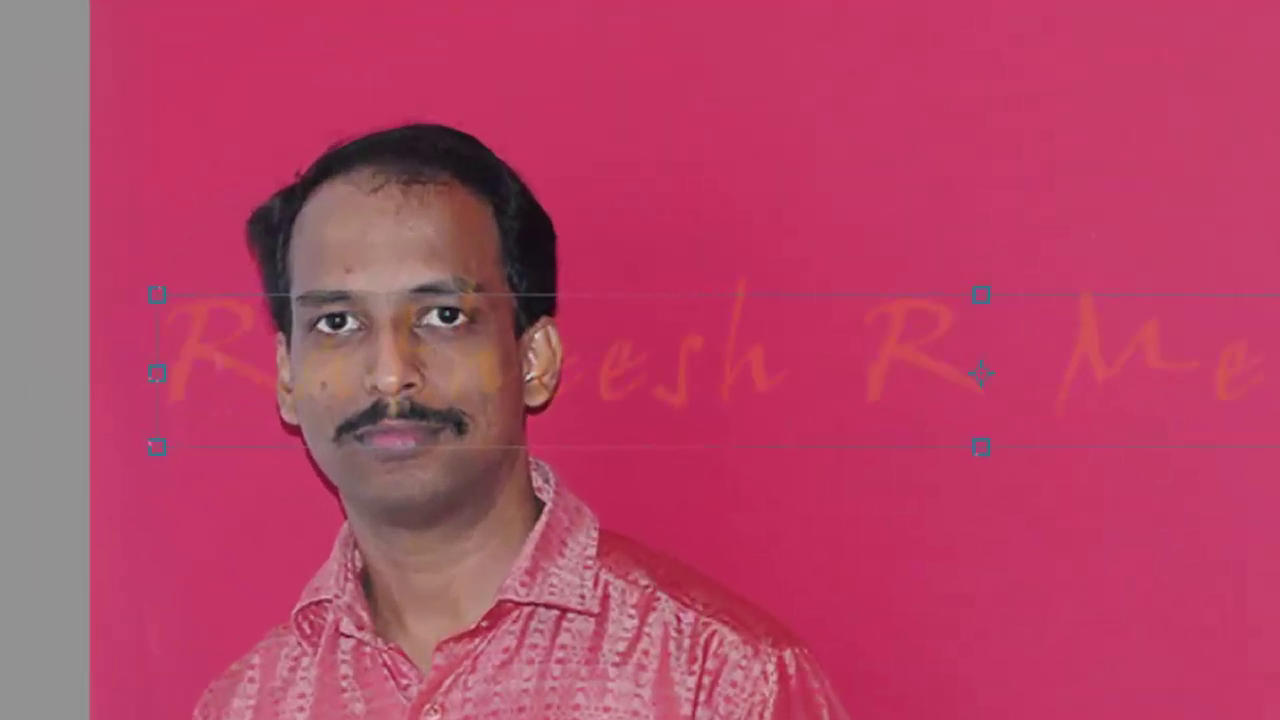
pyautogui.moveTo(900, 363); pyautogui.dragTo(1005, 37)
# Open the name text layer's blending options and try a 3 px black outside stroke, leaving it disabled
pyautogui.rightClick(1200, 220)
pyautogui.click(846, 74)
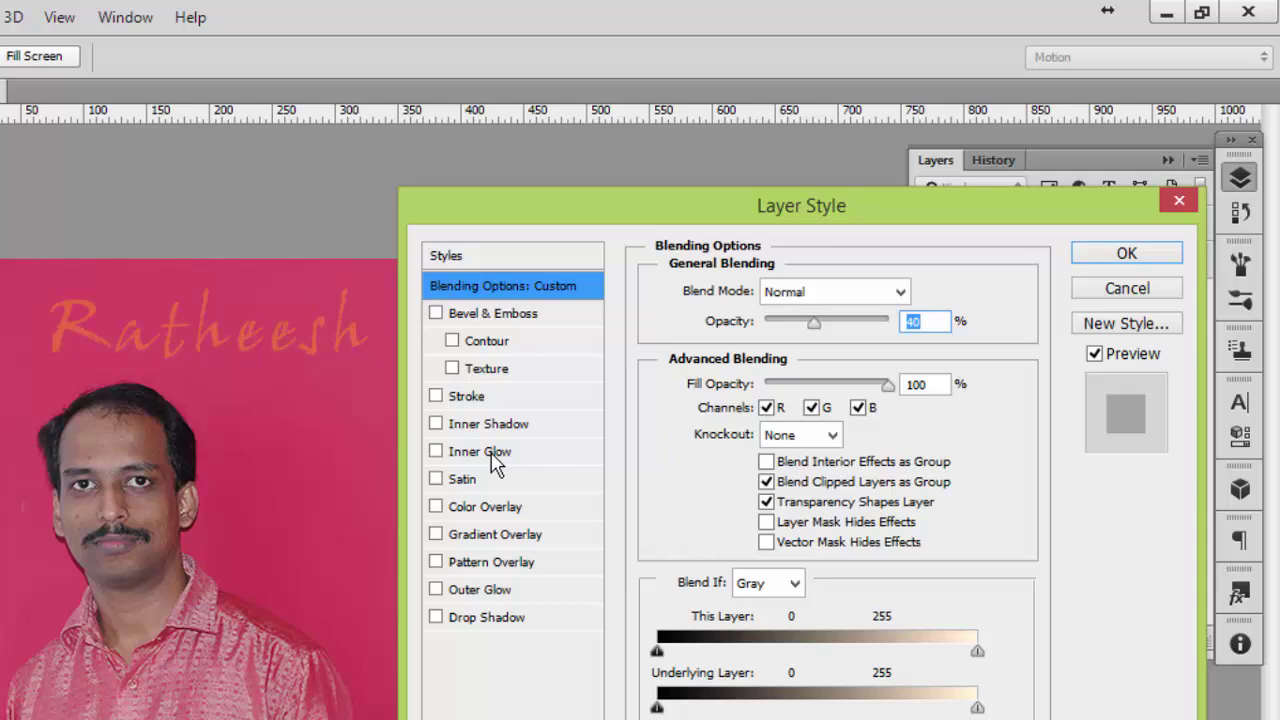
pyautogui.click(482, 398)
pyautogui.moveTo(543, 228)
pyautogui.mouseDown()
pyautogui.moveTo(724, 220)
pyautogui.moveTo(719, 201)
pyautogui.mouseUp()
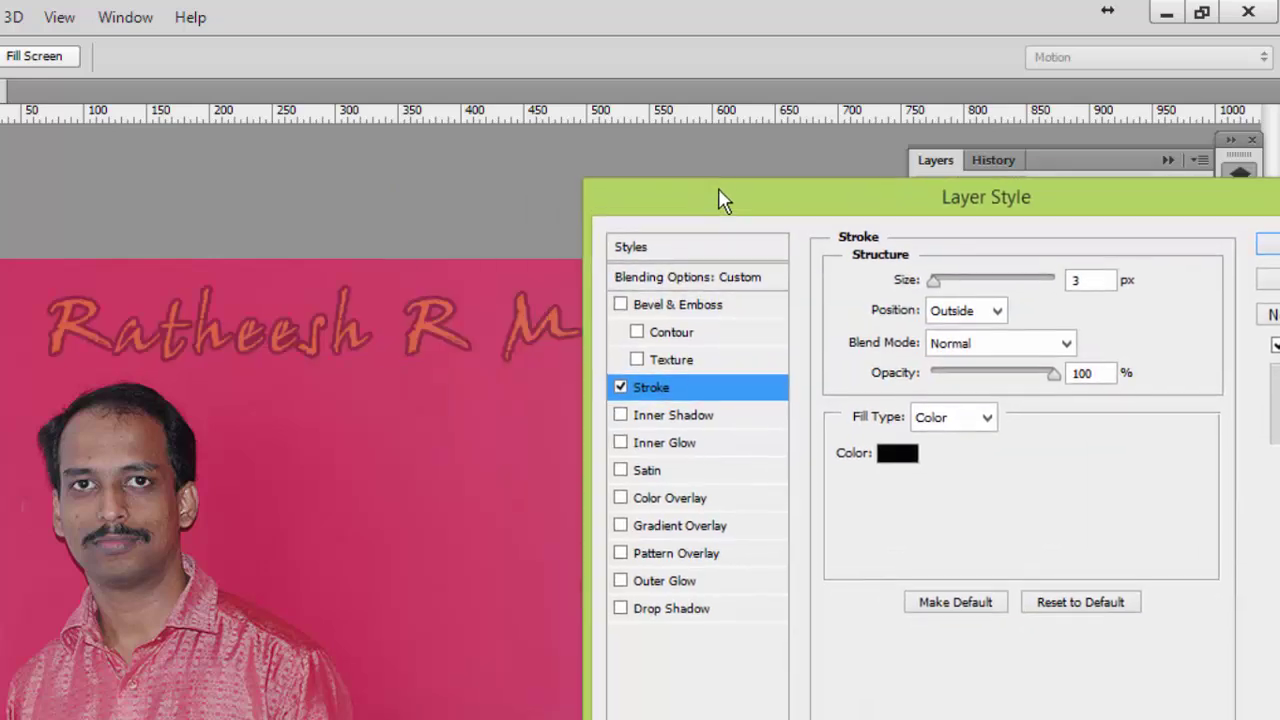
pyautogui.click(621, 384)
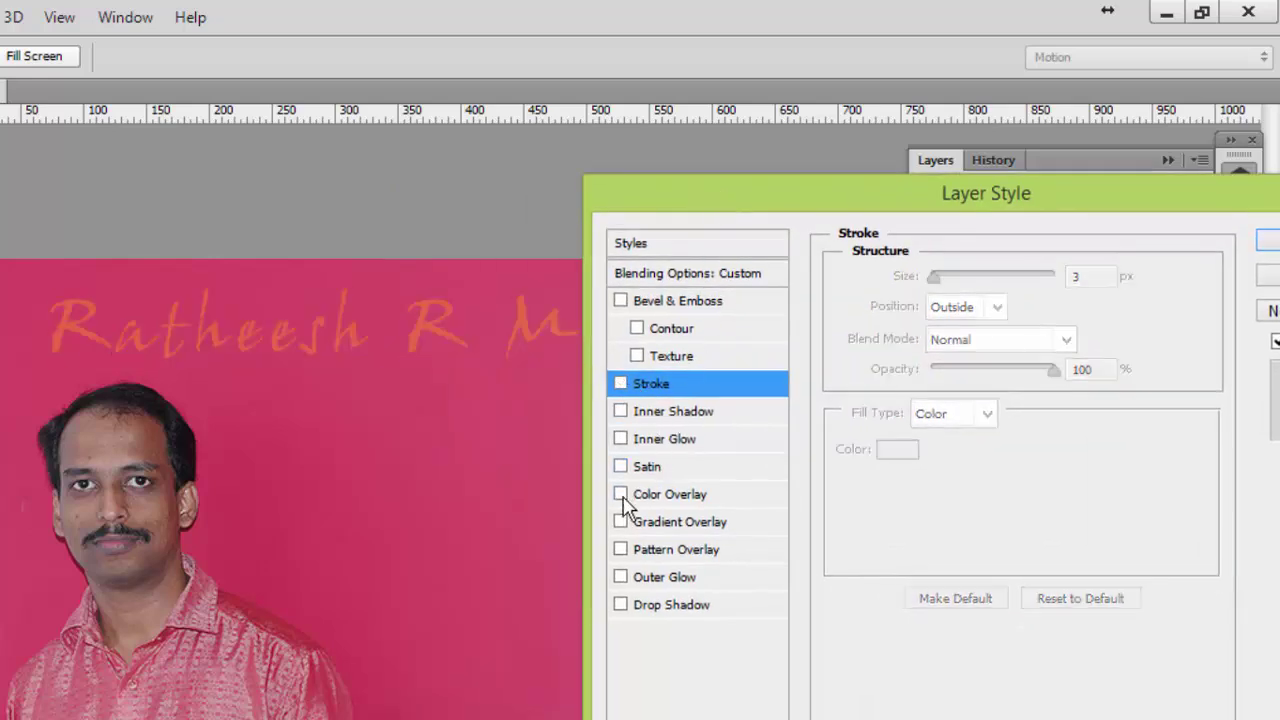
# Add a Color Overlay to the name text at 5% opacity, using yellow #fffc00 as the overlay color
pyautogui.click(620, 494)
pyautogui.click(645, 495)
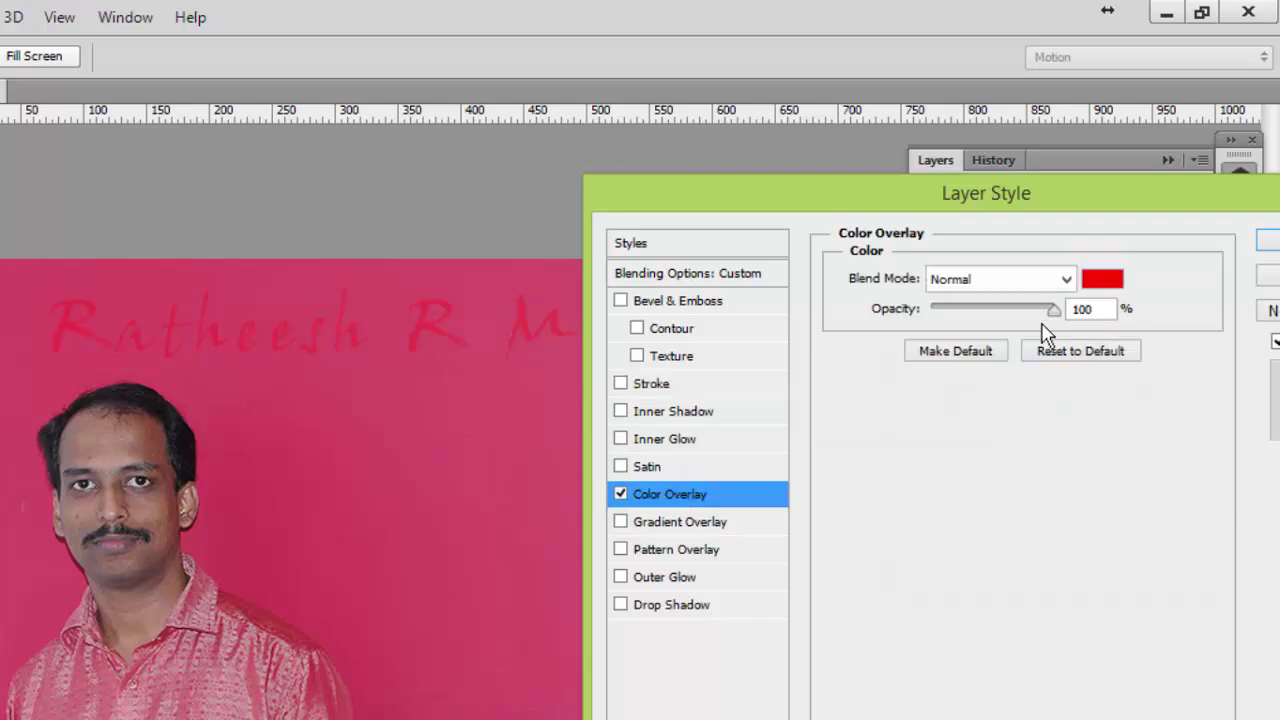
pyautogui.moveTo(1054, 311); pyautogui.dragTo(940, 340)
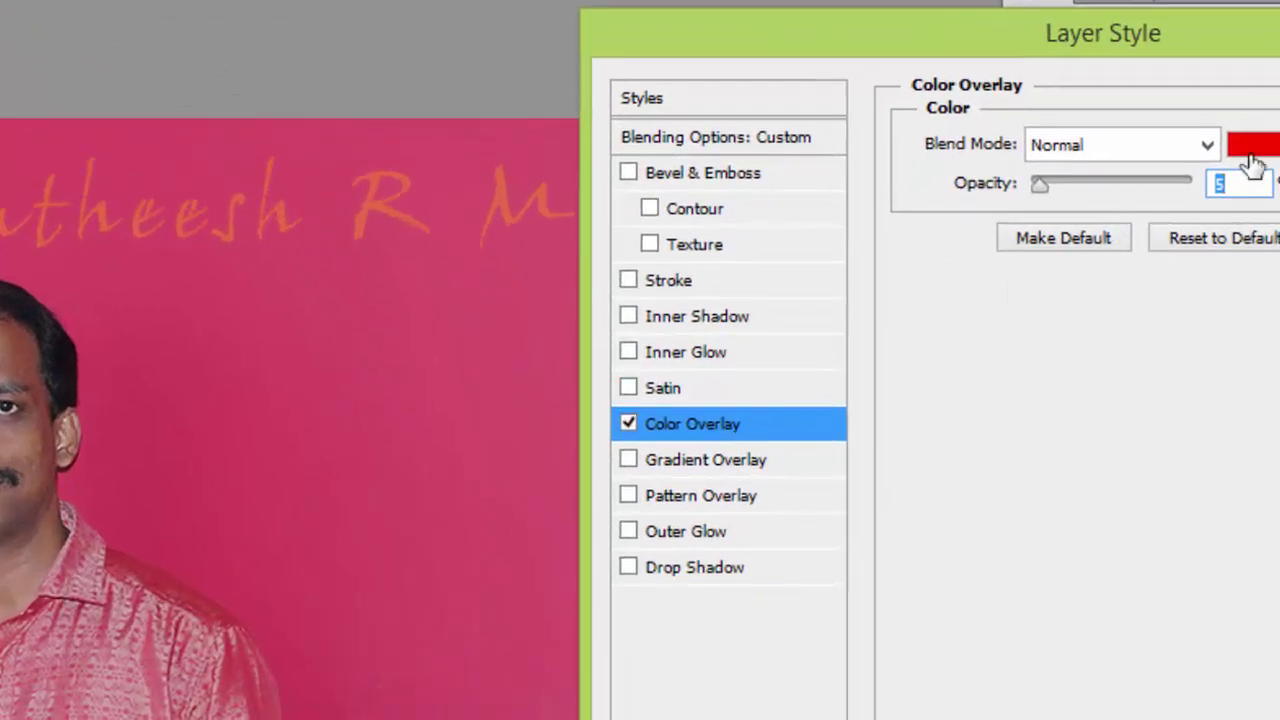
pyautogui.click(1253, 163)
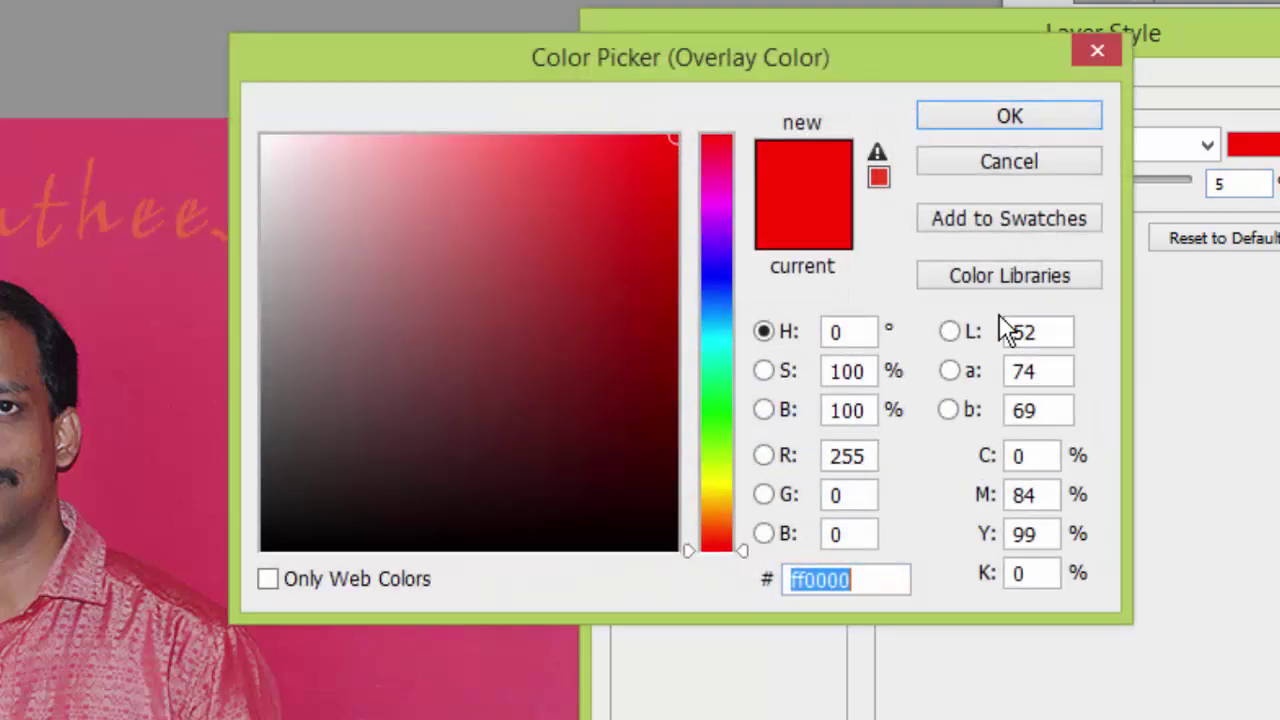
pyautogui.click(716, 481)
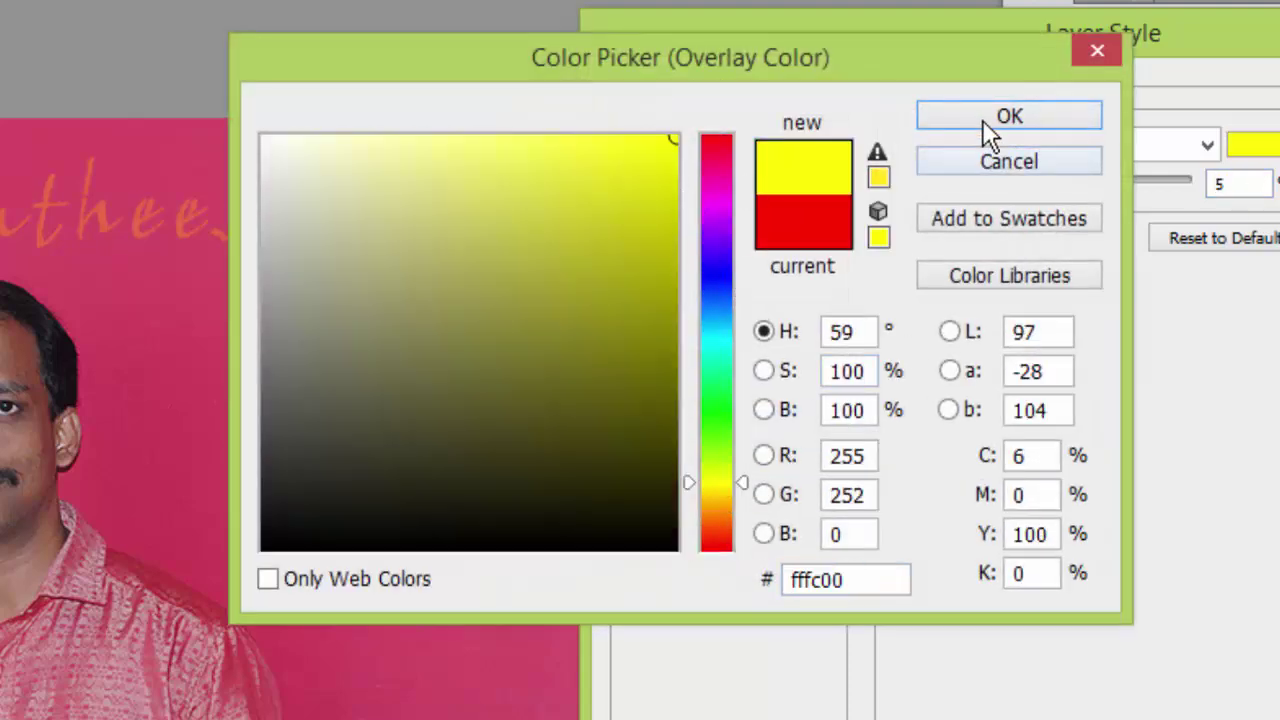
pyautogui.click(984, 120)
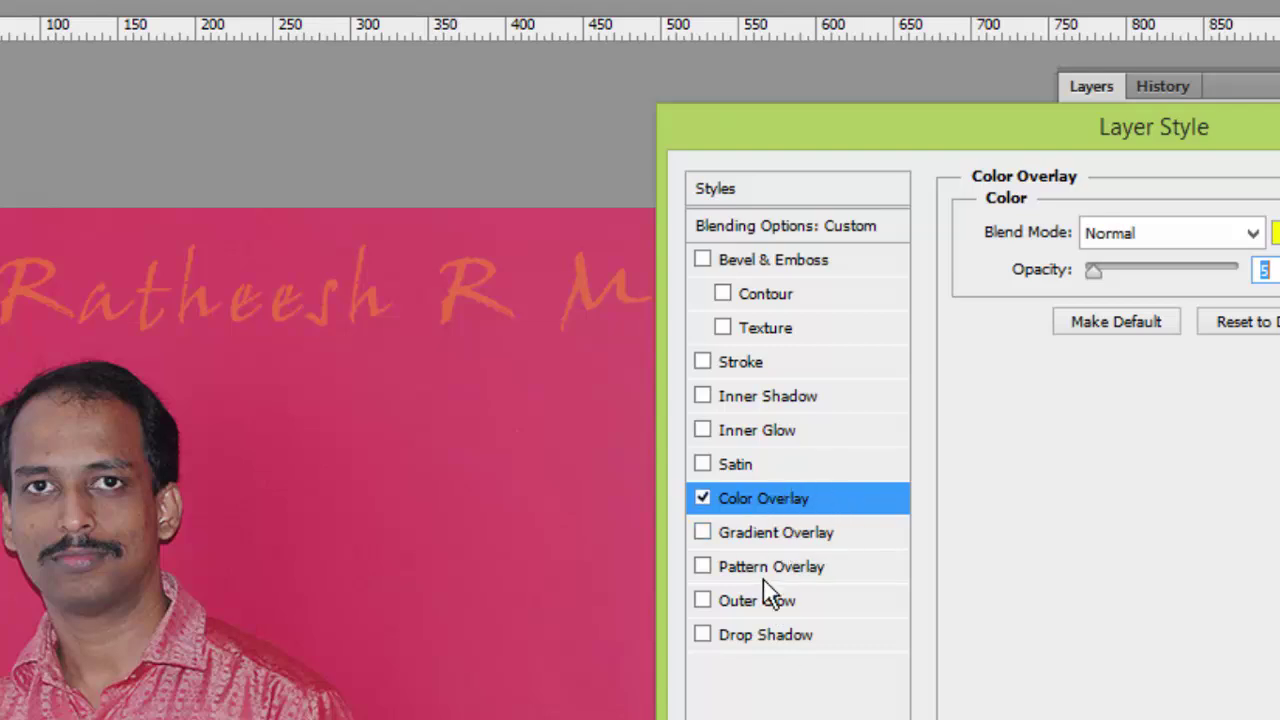
# Enable a Stroke on the name text and set its color to near-white #f9f3f8
pyautogui.click(704, 364)
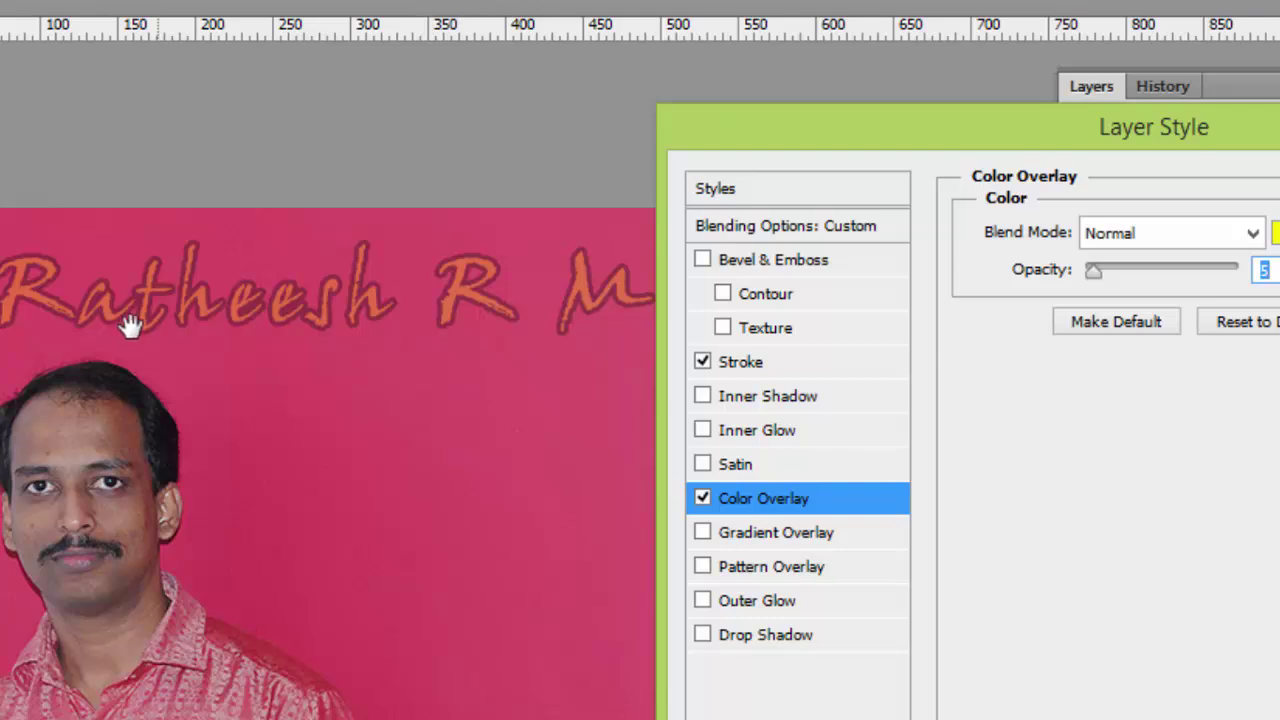
pyautogui.moveTo(778, 145); pyautogui.dragTo(814, 140)
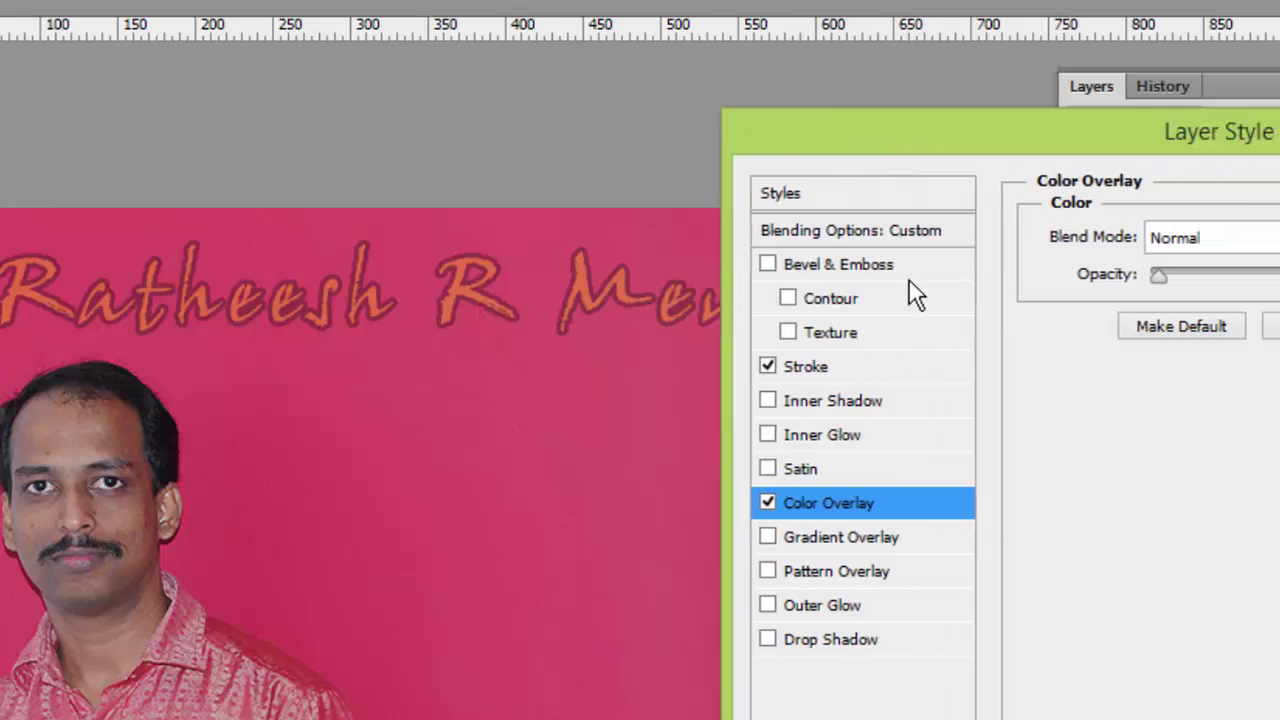
pyautogui.click(863, 368)
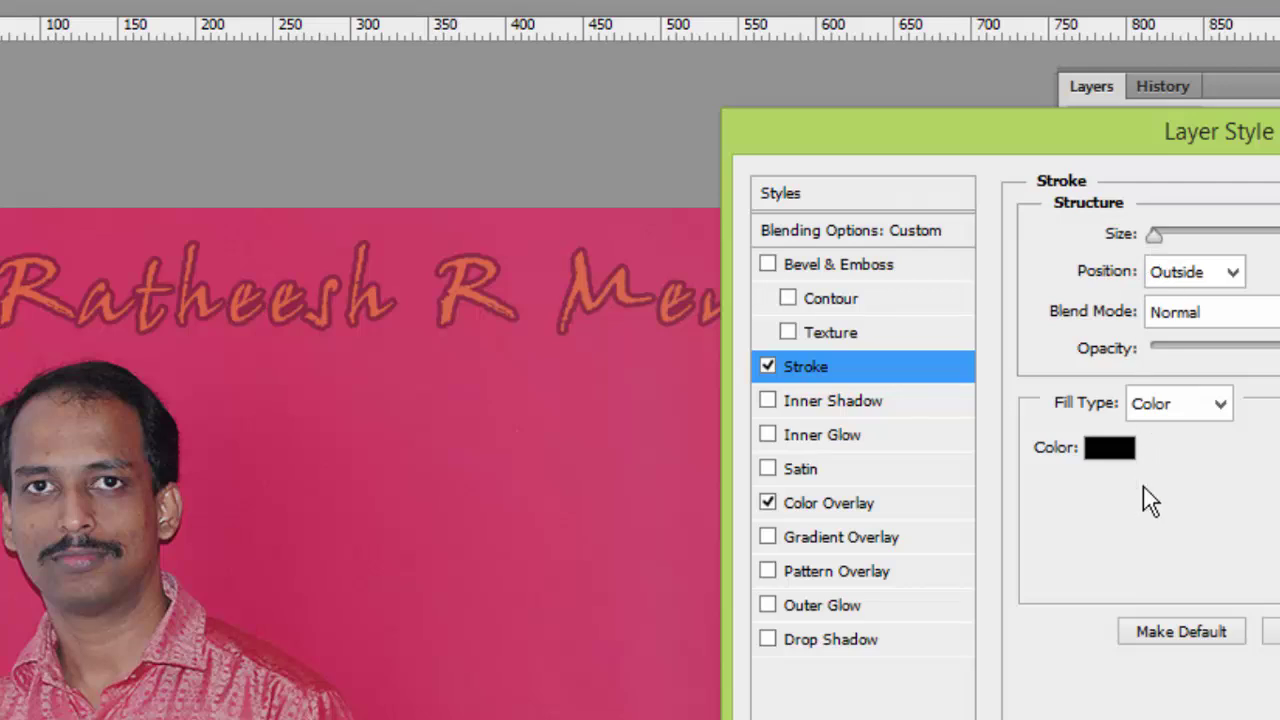
pyautogui.click(1118, 449)
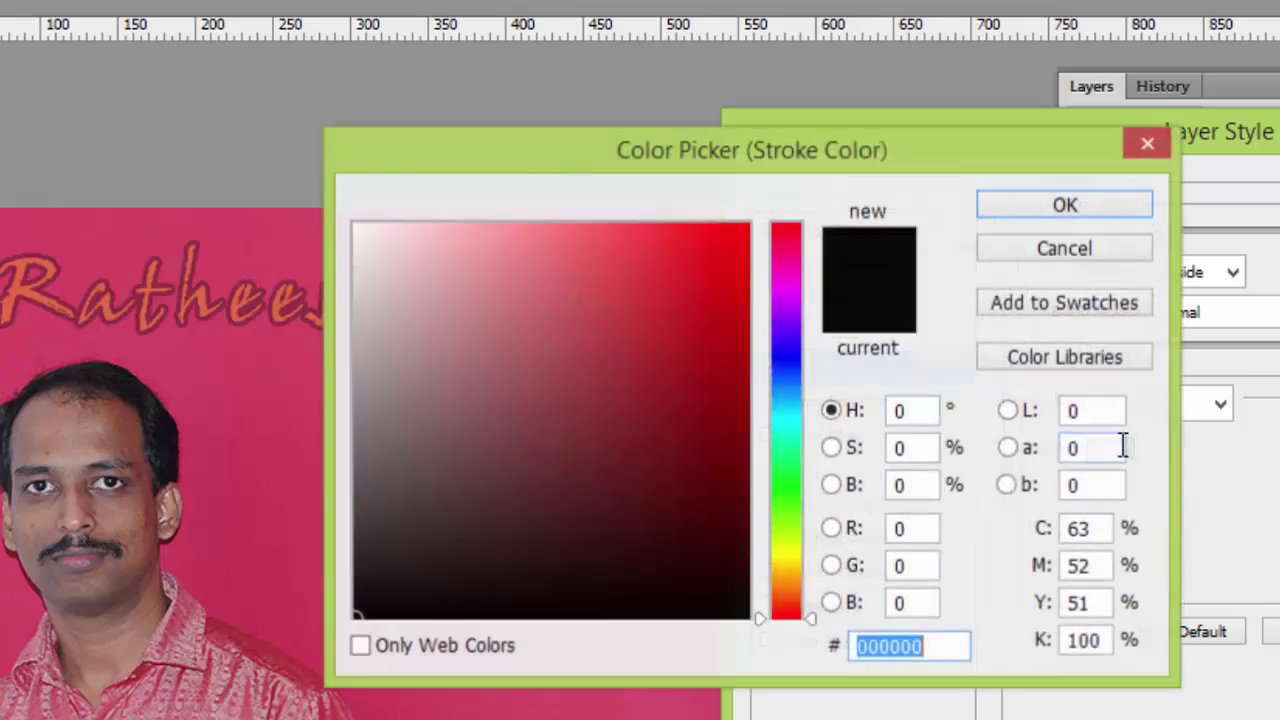
pyautogui.click(677, 257)
pyautogui.moveTo(498, 147); pyautogui.dragTo(838, 203)
pyautogui.click(1114, 335)
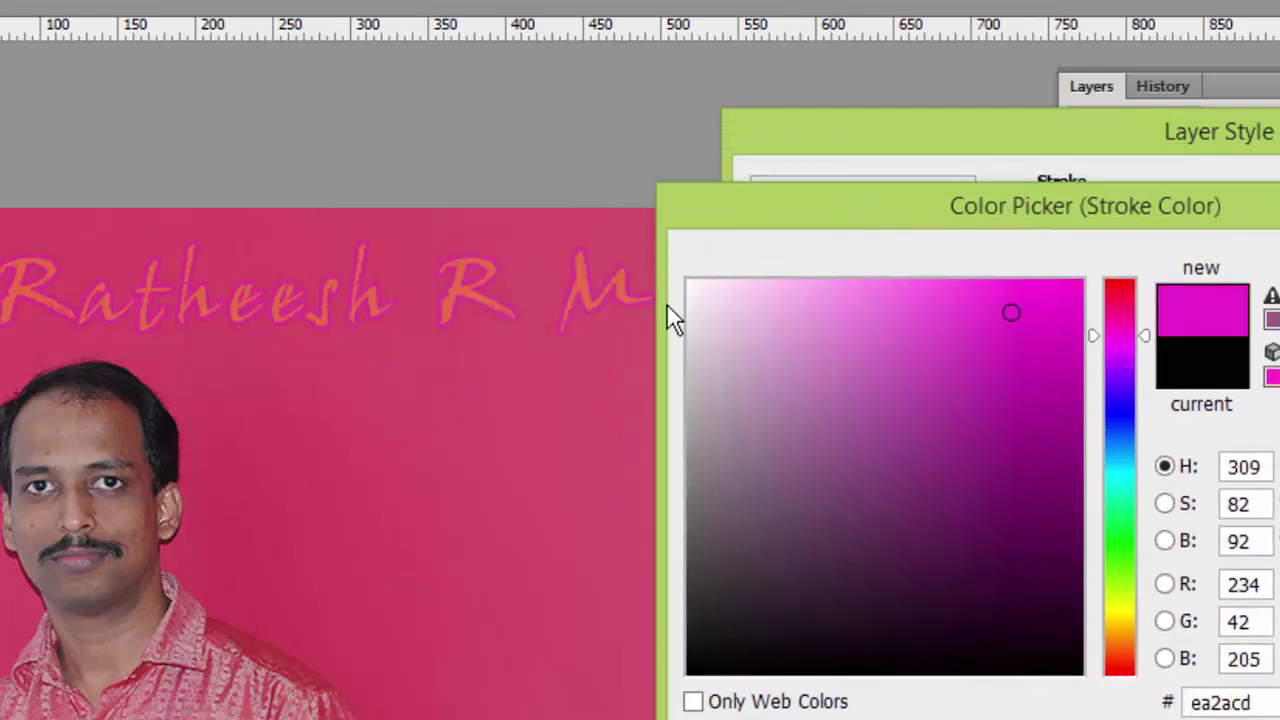
pyautogui.click(696, 289)
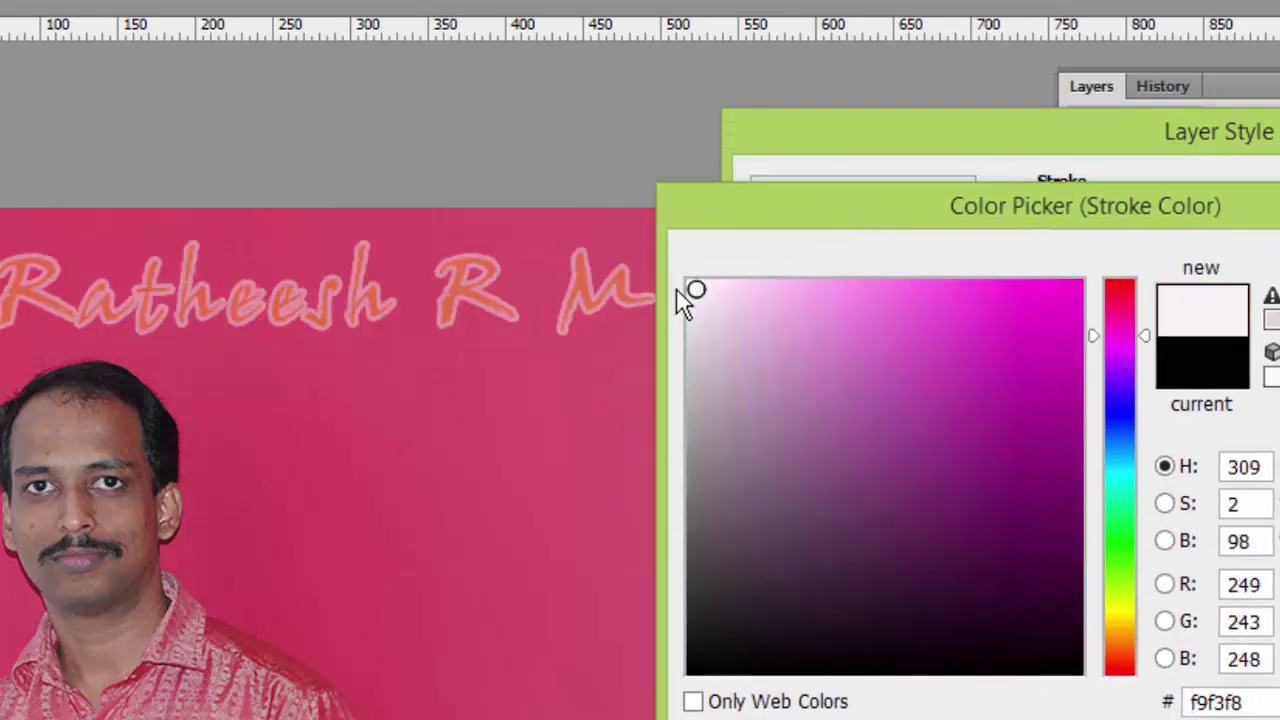
pyautogui.press('Return')
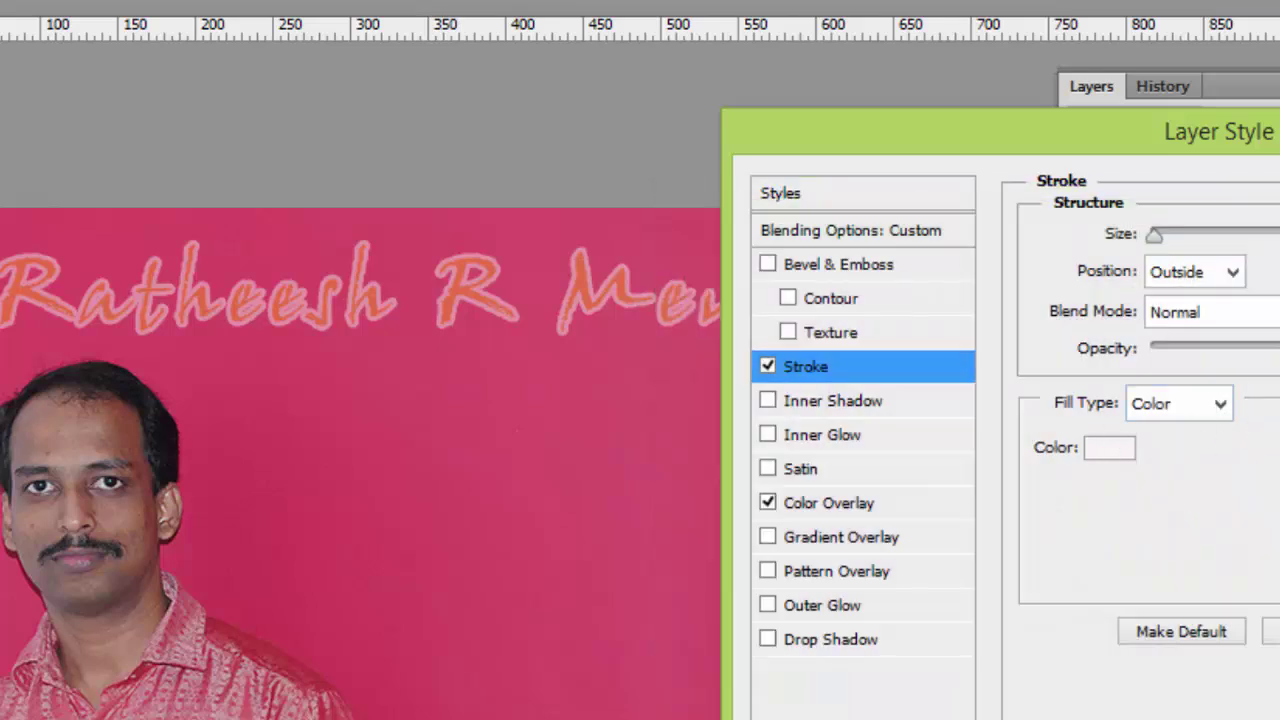
# Raise the color overlay's opacity to 100%, apply the layer styles and set the name text layer's opacity to 100%
pyautogui.moveTo(1275, 348)
pyautogui.mouseDown()
pyautogui.moveTo(1140, 355)
pyautogui.moveTo(1279, 348)
pyautogui.mouseUp()
pyautogui.click(836, 505)
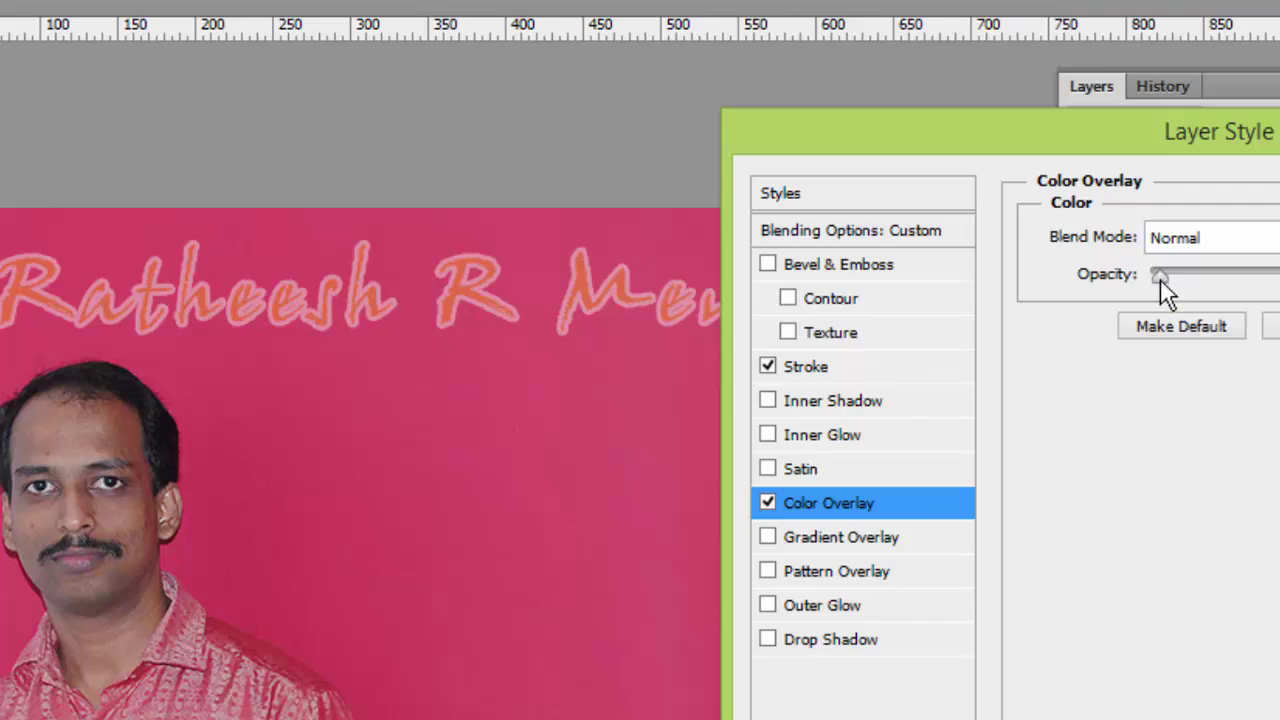
pyautogui.moveTo(1160, 280); pyautogui.dragTo(1279, 280)
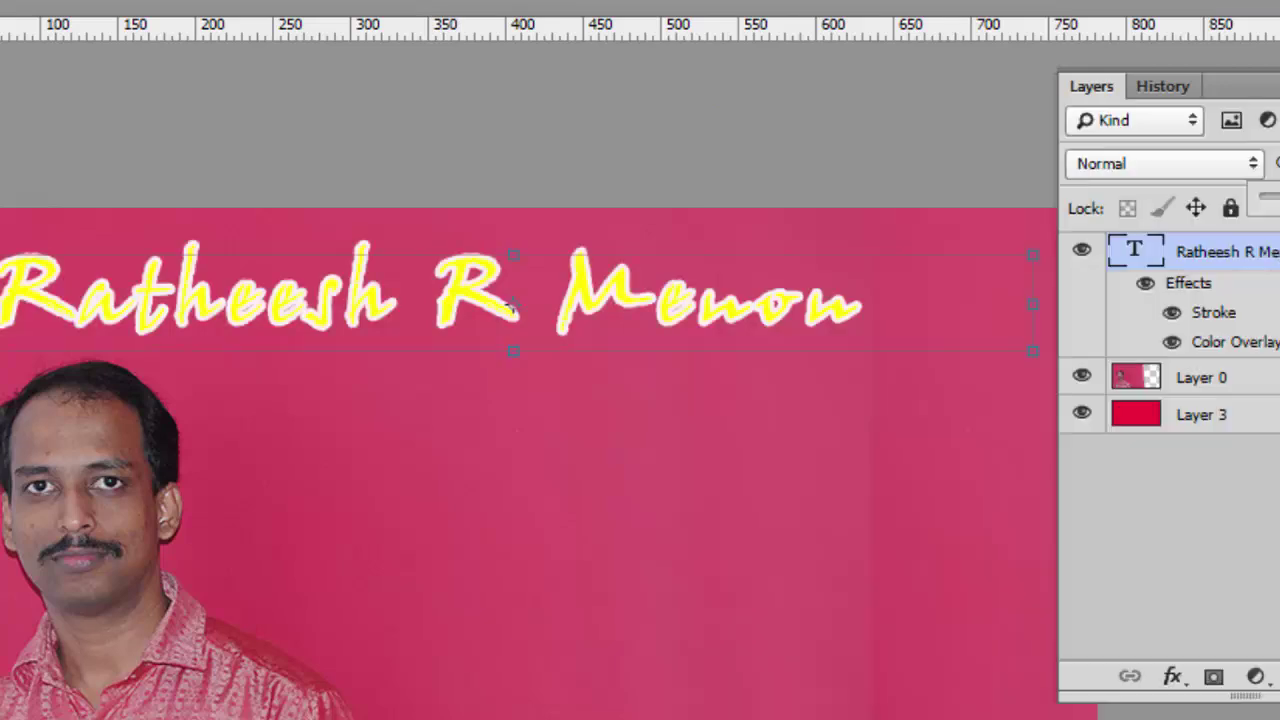
pyautogui.press('Return')
# Reopen the name text layer's blending options and change the stroke color to red #fd0315
pyautogui.rightClick(1276, 255)
pyautogui.click(781, 95)
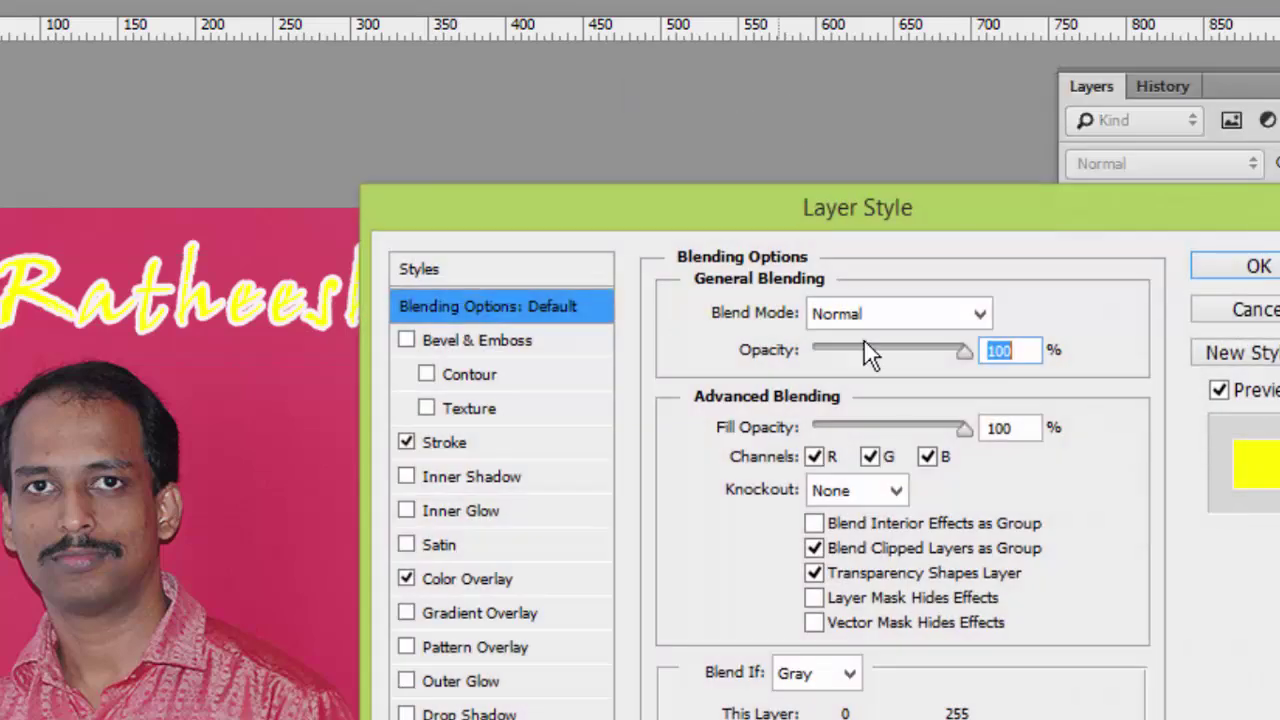
pyautogui.moveTo(526, 210); pyautogui.dragTo(953, 108)
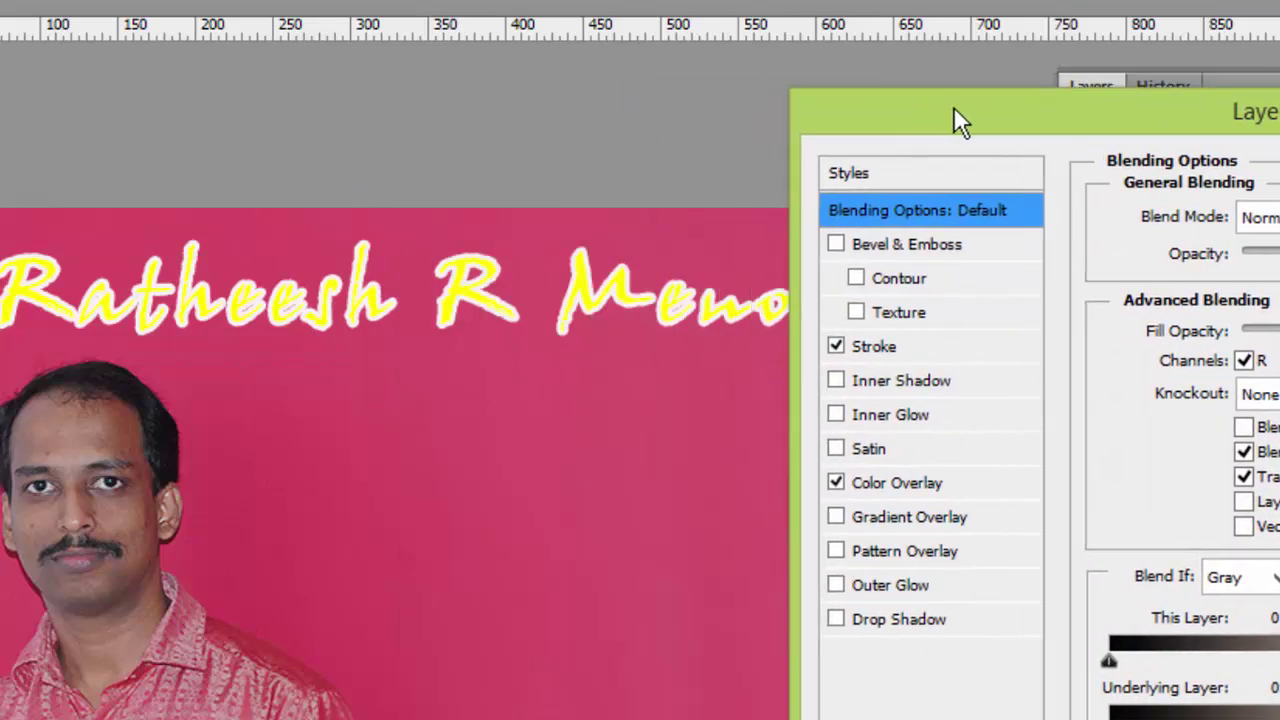
pyautogui.click(937, 488)
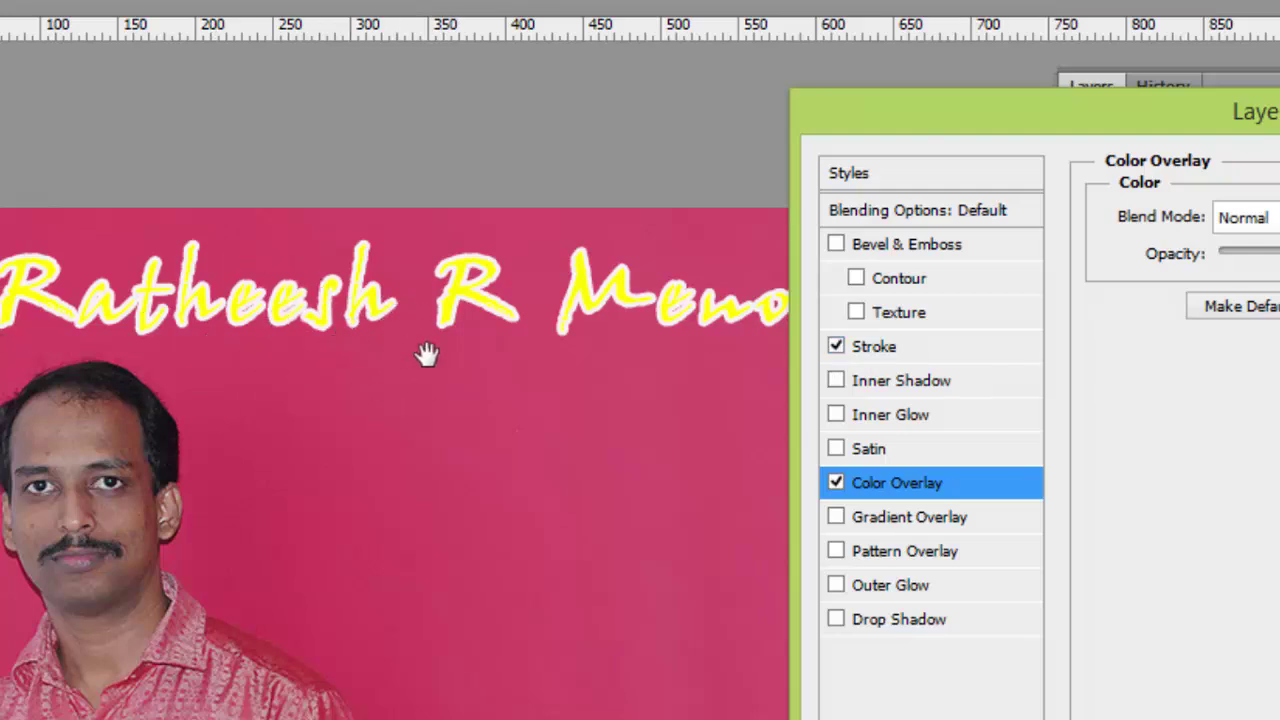
pyautogui.click(893, 350)
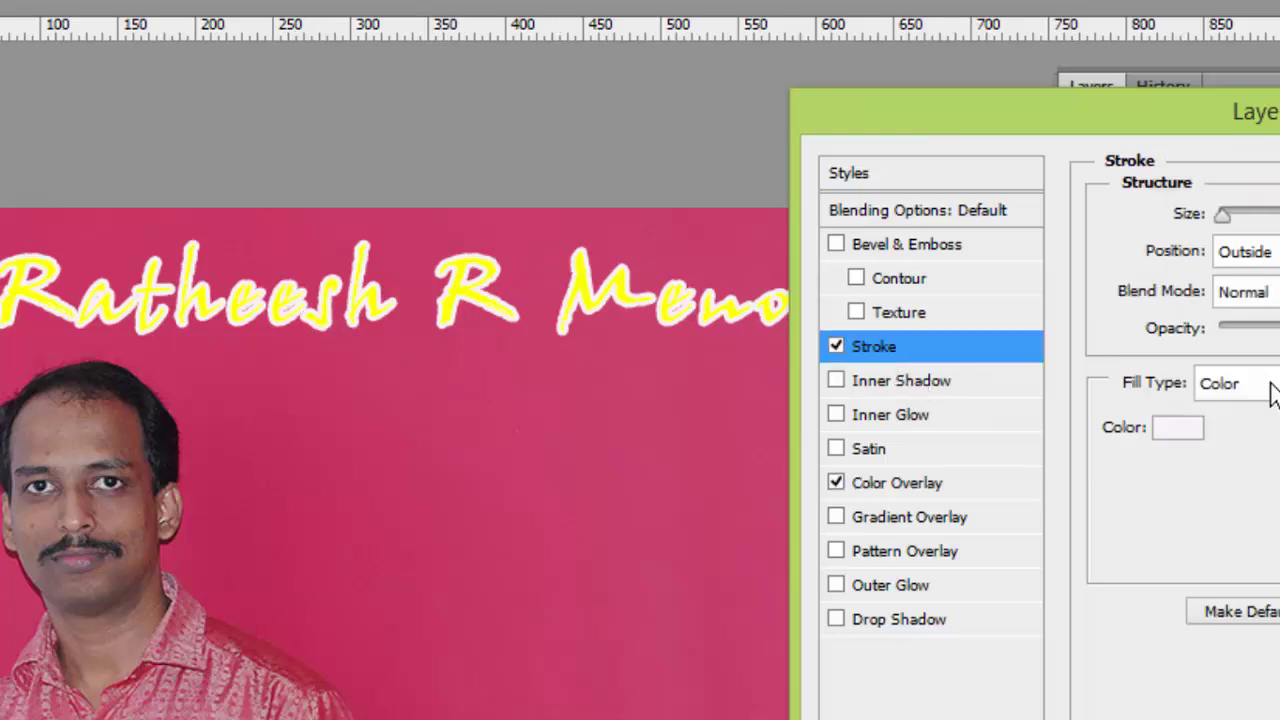
pyautogui.click(1176, 425)
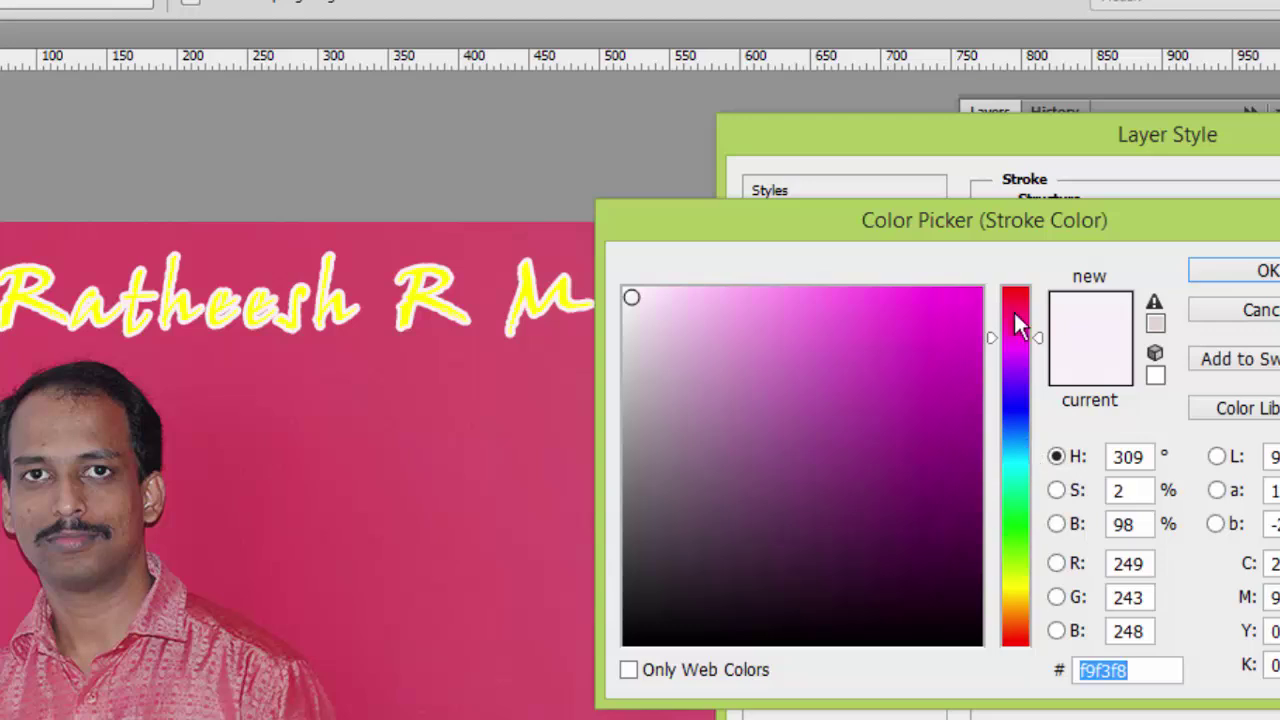
pyautogui.click(1016, 296)
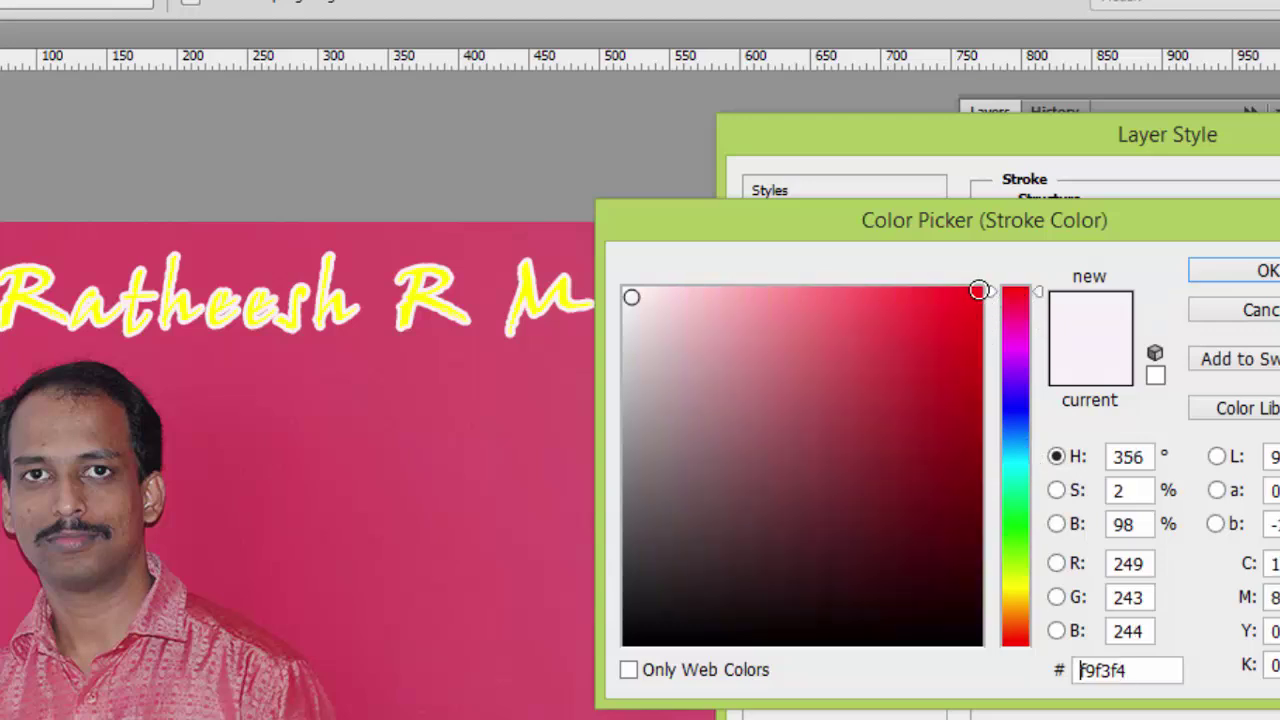
pyautogui.click(977, 290)
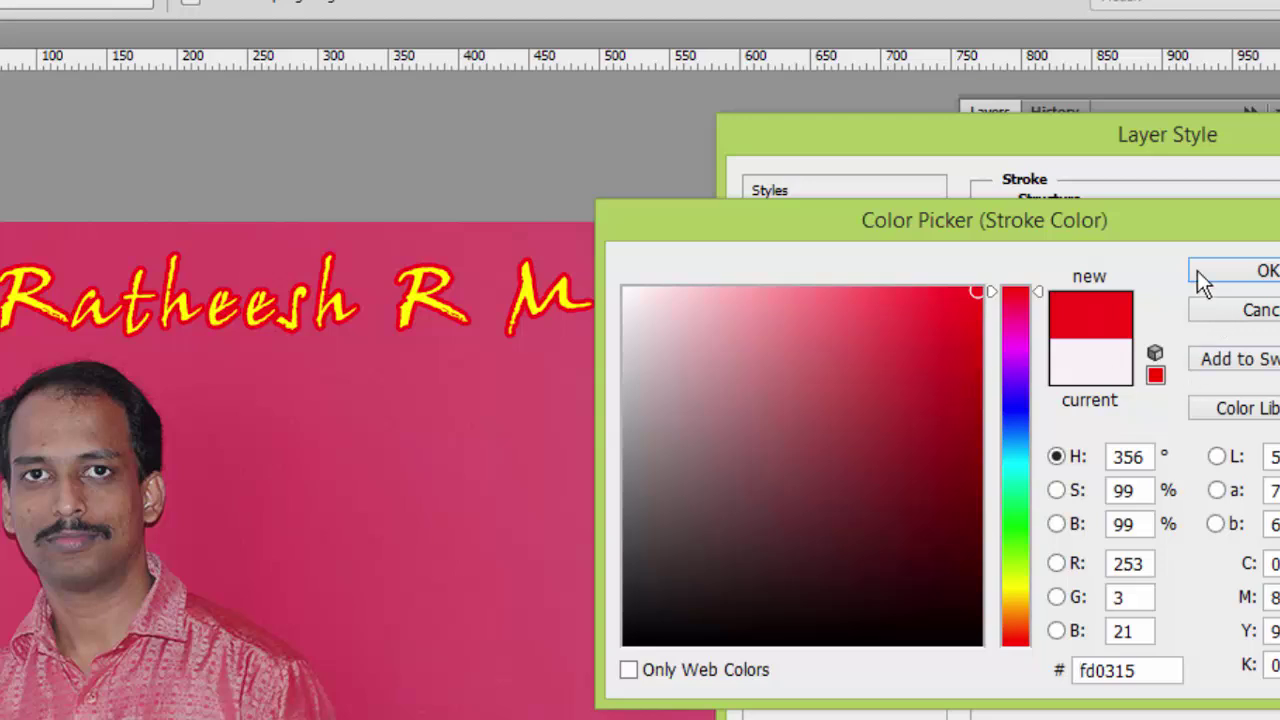
pyautogui.click(1230, 280)
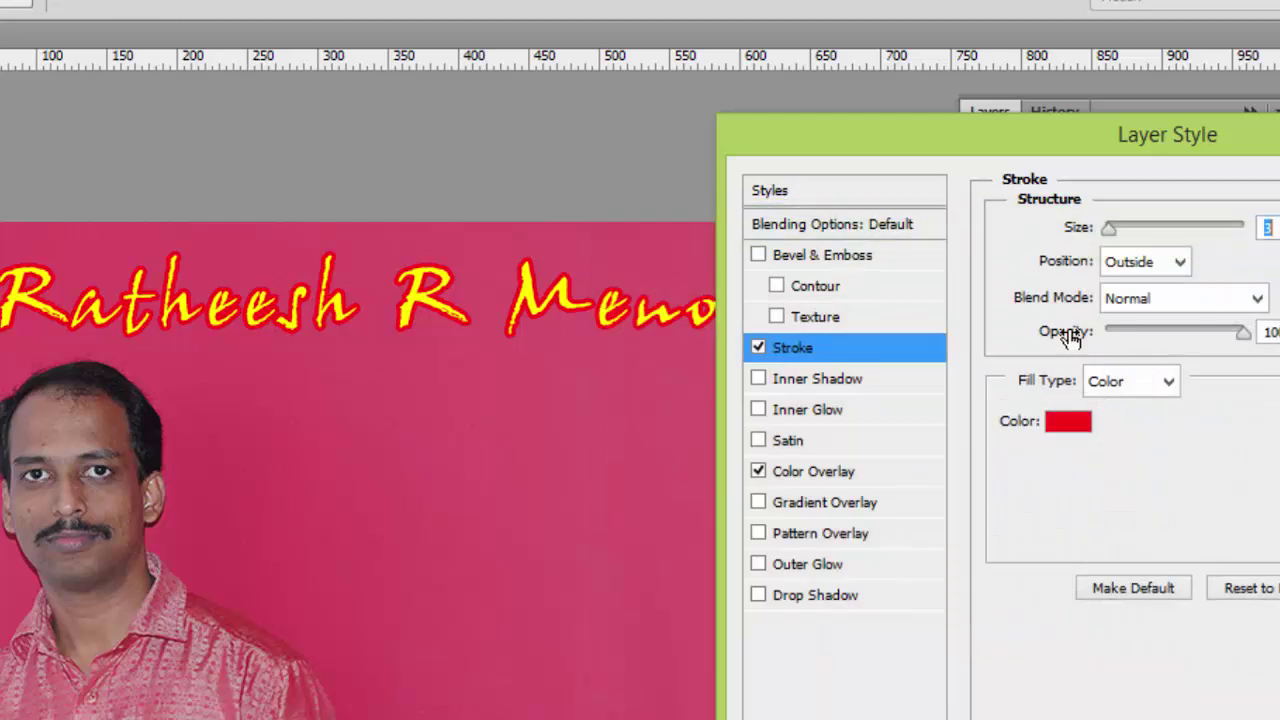
# Change the name text's Color Overlay color to blue #0600ff
pyautogui.click(843, 474)
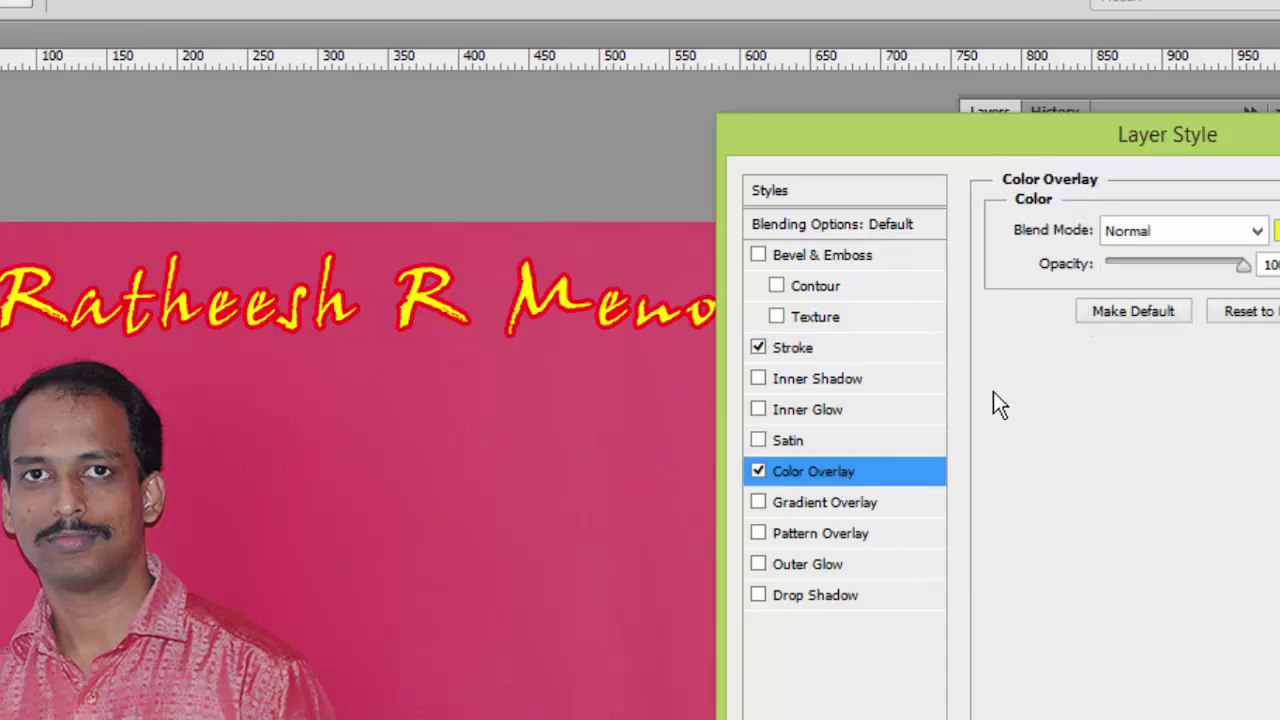
pyautogui.click(824, 347)
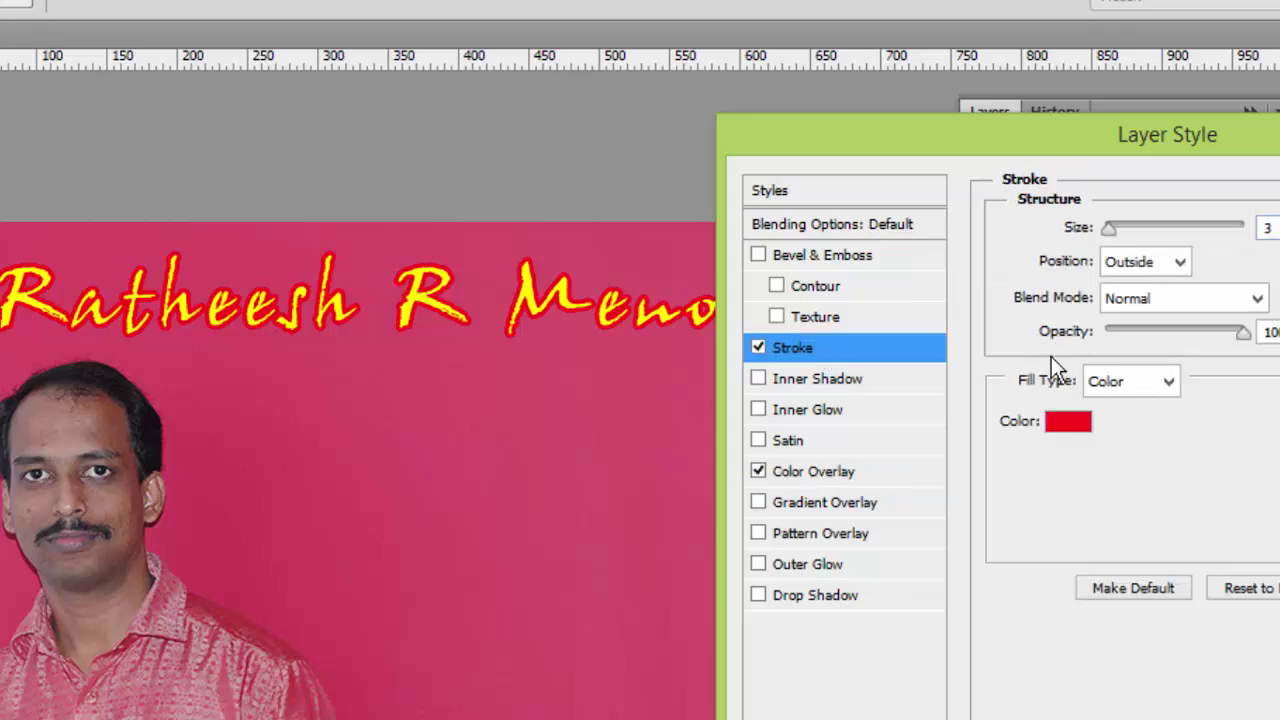
pyautogui.click(846, 468)
pyautogui.click(1276, 231)
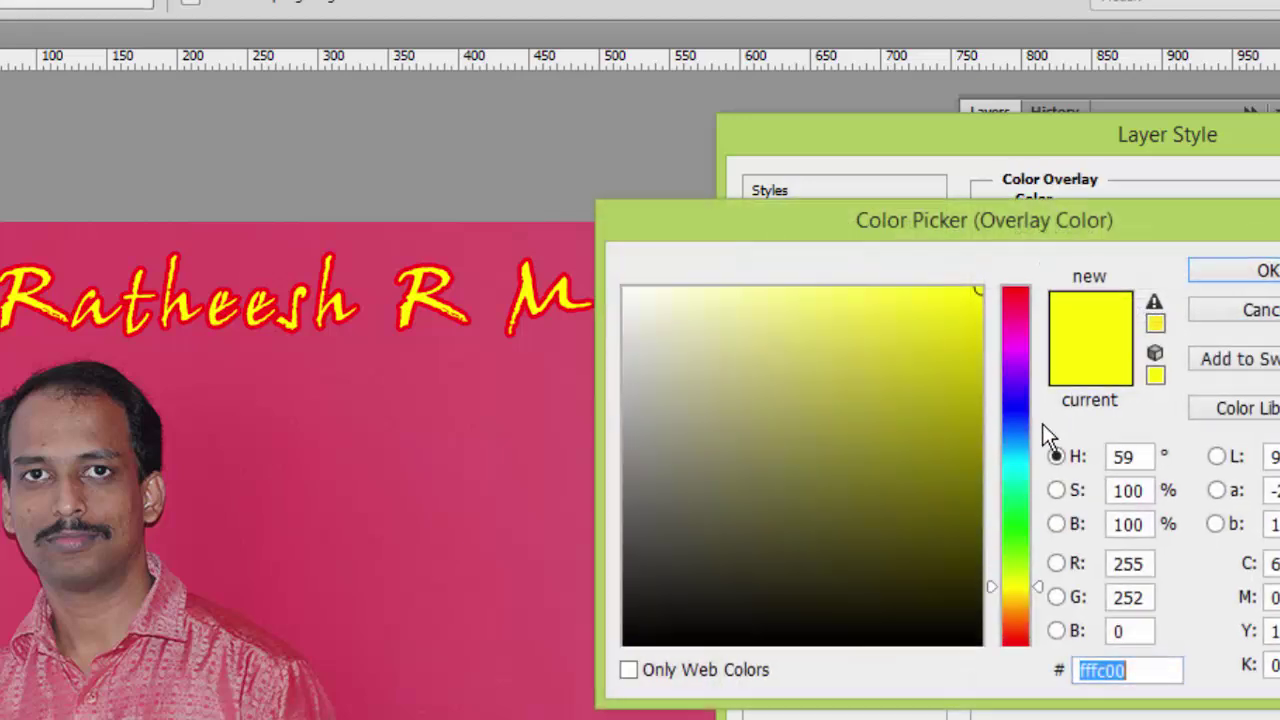
pyautogui.click(1012, 418)
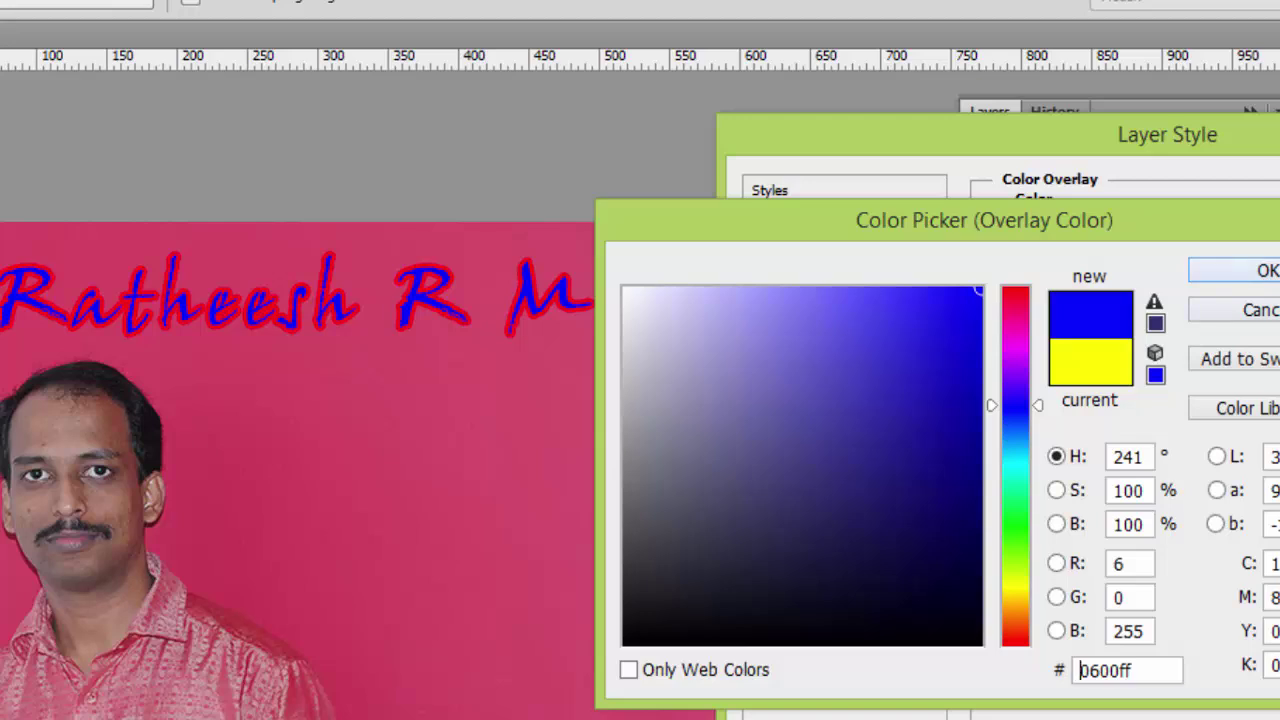
pyautogui.click(1240, 271)
# Try near-white #faf2f3, pinkish red #f80443 and green #66f804 as the name text's stroke color, and discard the change
pyautogui.click(846, 351)
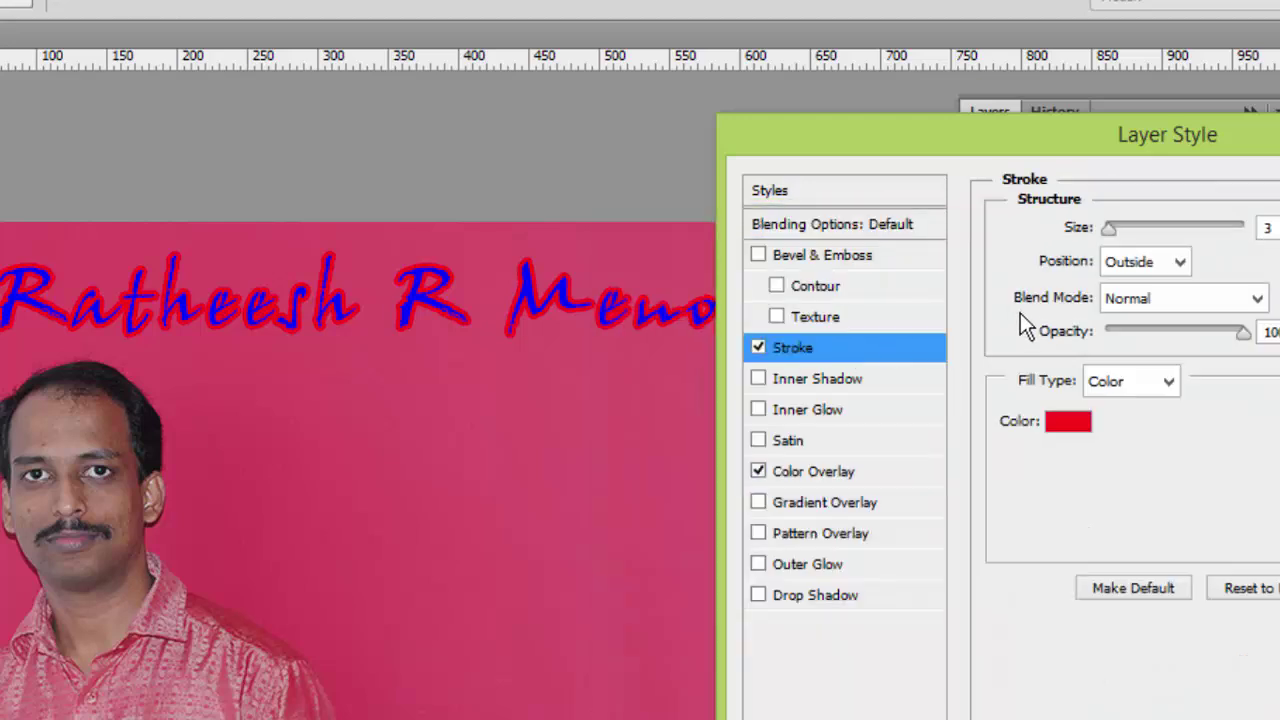
pyautogui.click(1068, 420)
pyautogui.click(634, 294)
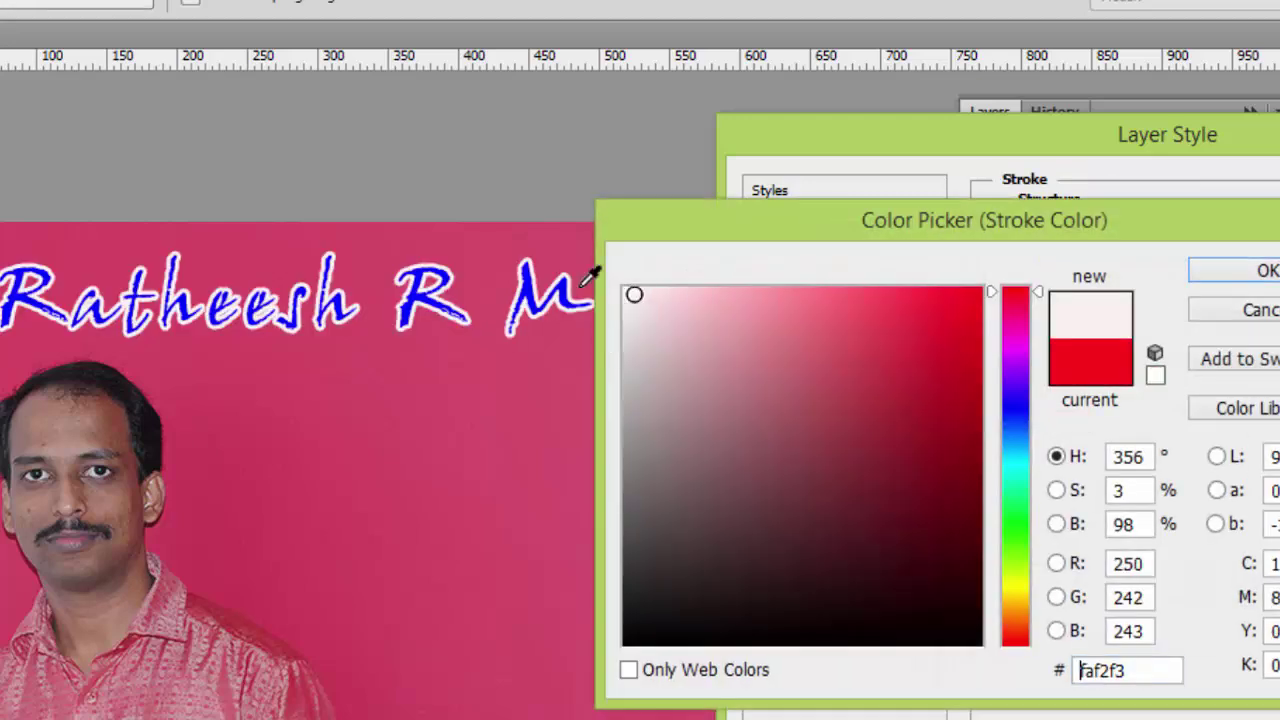
pyautogui.click(1013, 413)
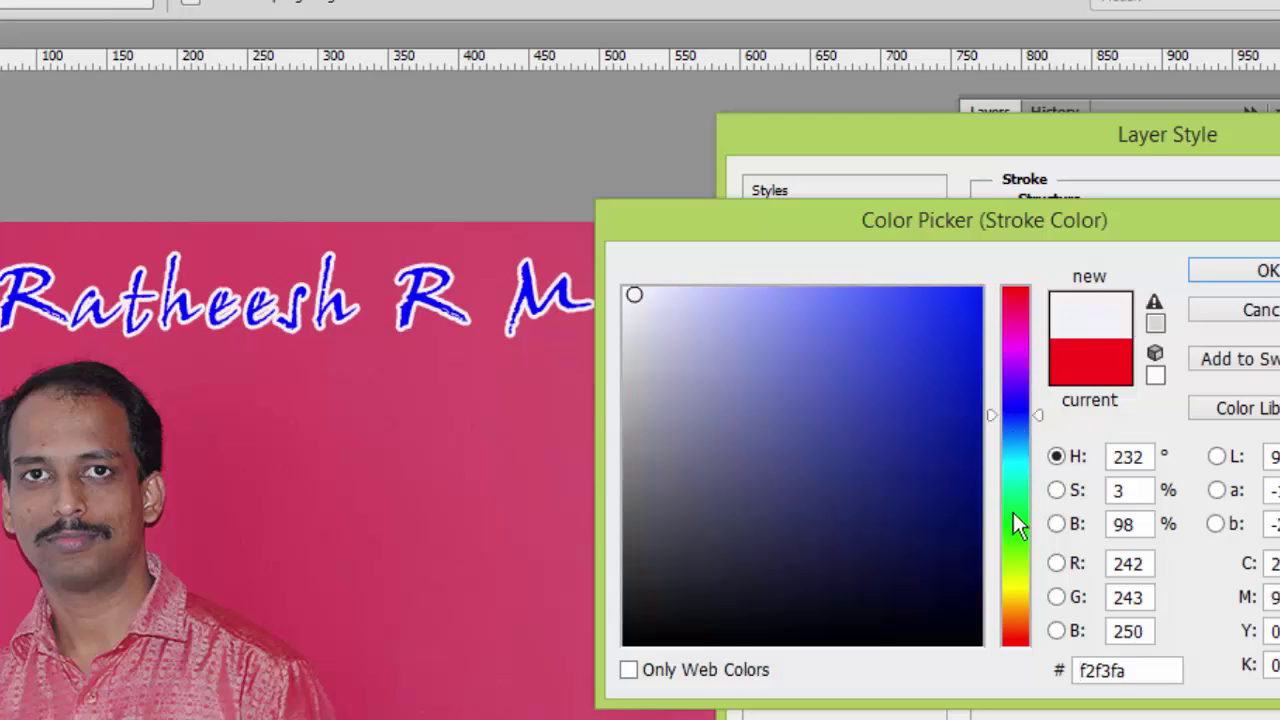
pyautogui.click(979, 298)
pyautogui.click(1013, 301)
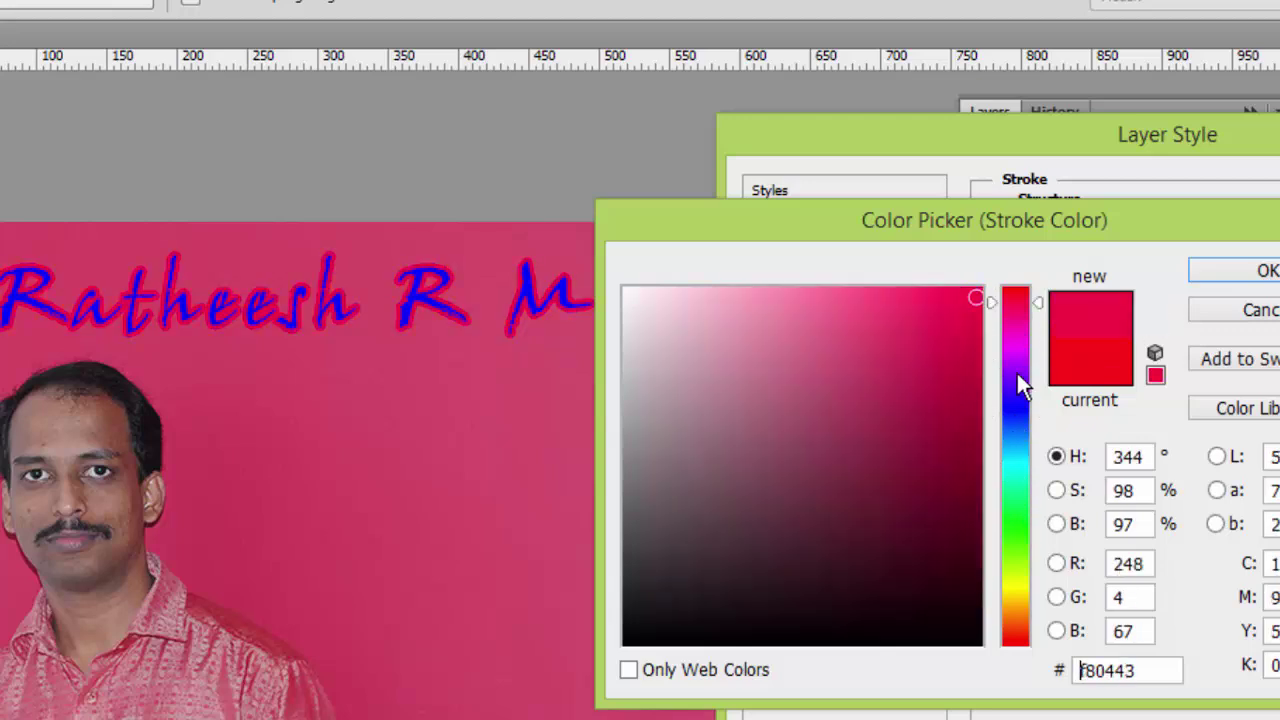
pyautogui.moveTo(1035, 345)
pyautogui.mouseDown()
pyautogui.moveTo(1010, 545)
pyautogui.moveTo(1024, 625)
pyautogui.moveTo(1024, 549)
pyautogui.mouseUp()
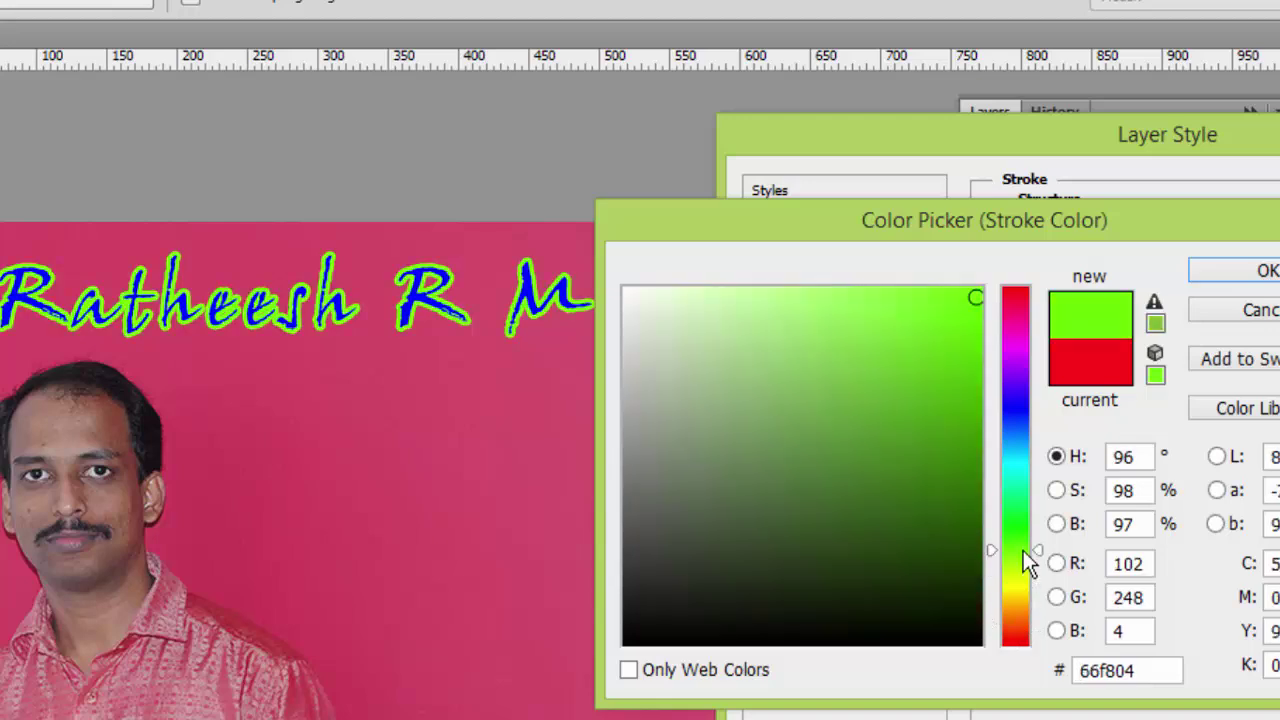
pyautogui.click(1252, 312)
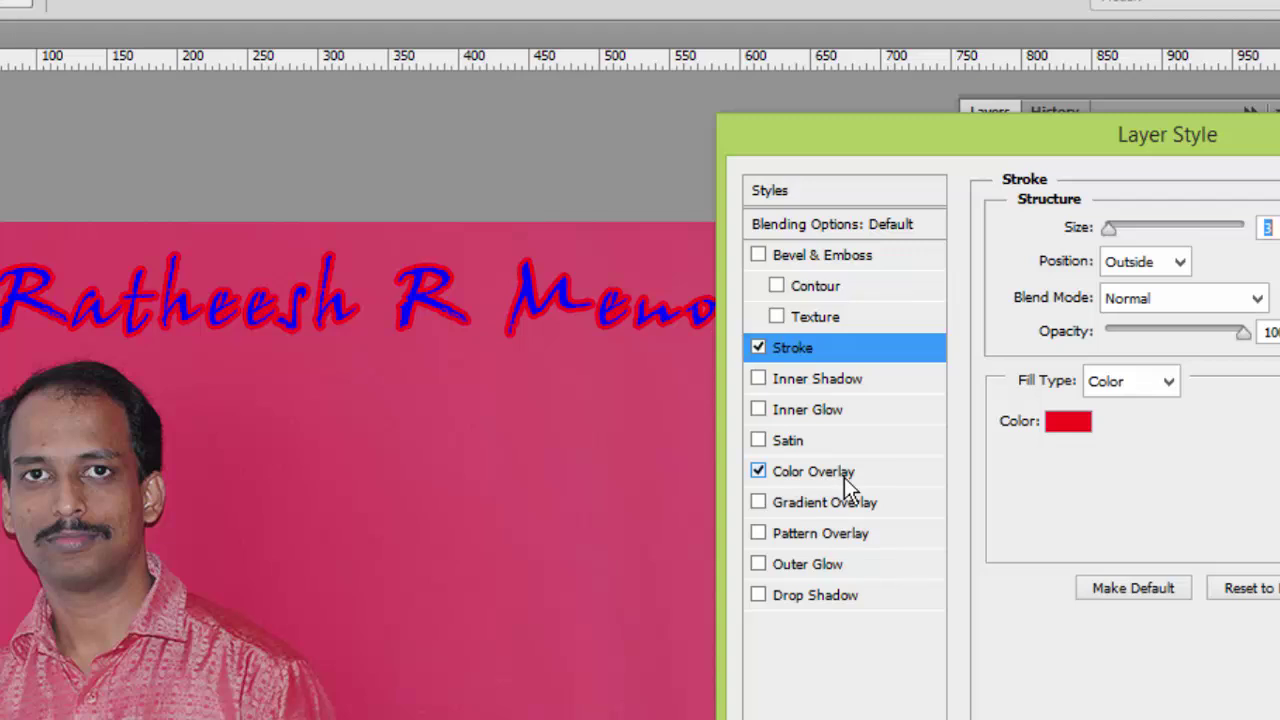
# Replace the name text's Color Overlay with a Gradient Overlay and show the gradient settings
pyautogui.click(845, 475)
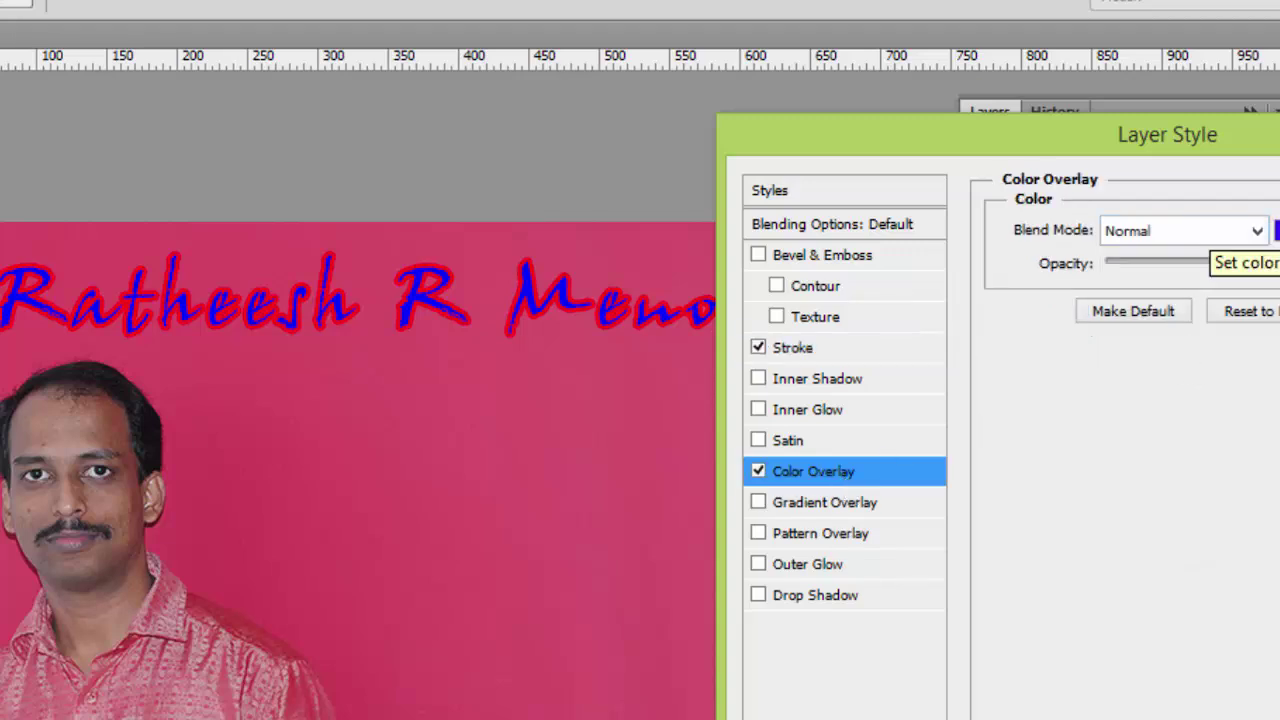
pyautogui.click(758, 502)
pyautogui.click(759, 471)
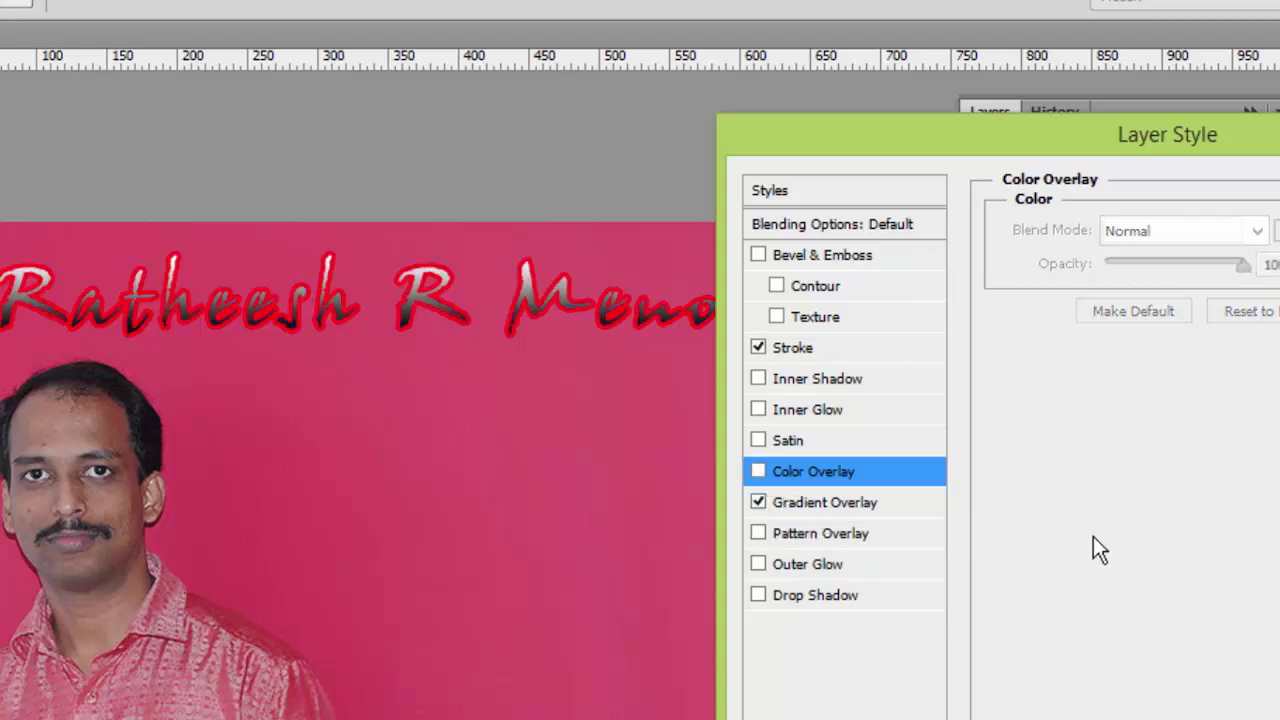
pyautogui.click(813, 504)
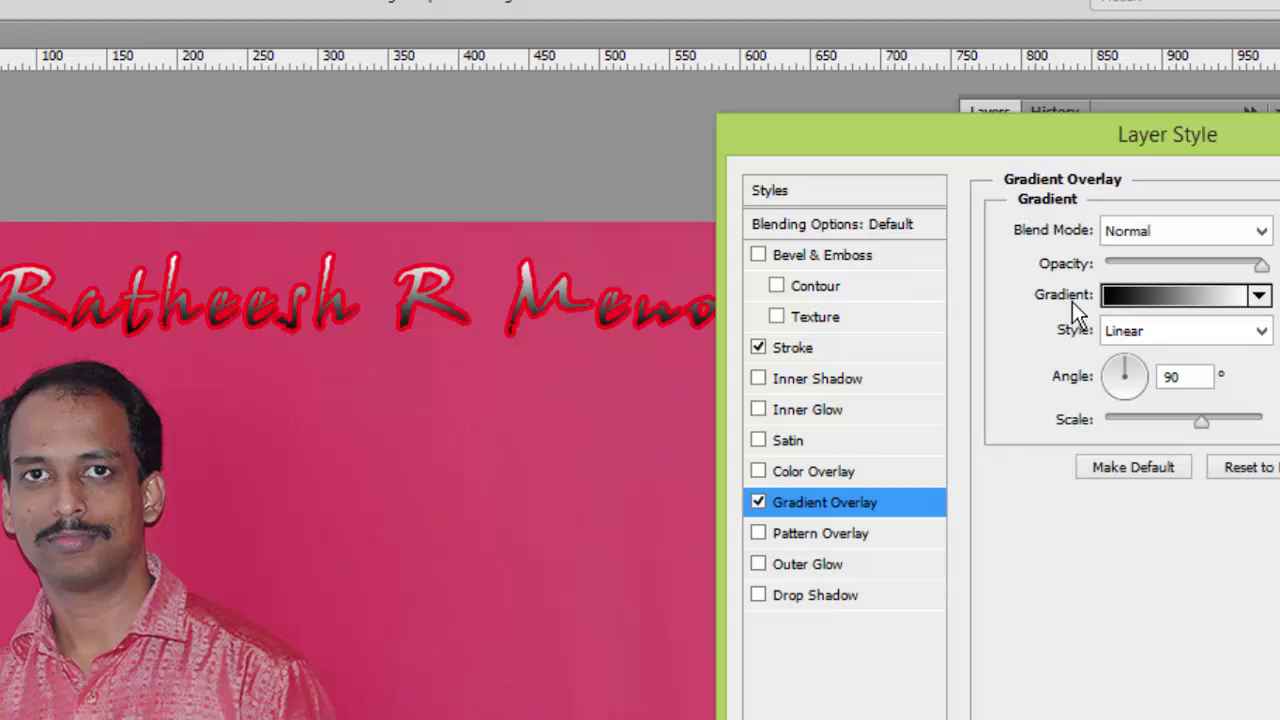
# Give the Gradient Overlay the dark-green-to-lime preset gradient
pyautogui.click(1182, 294)
pyautogui.moveTo(100, 55); pyautogui.dragTo(828, 132)
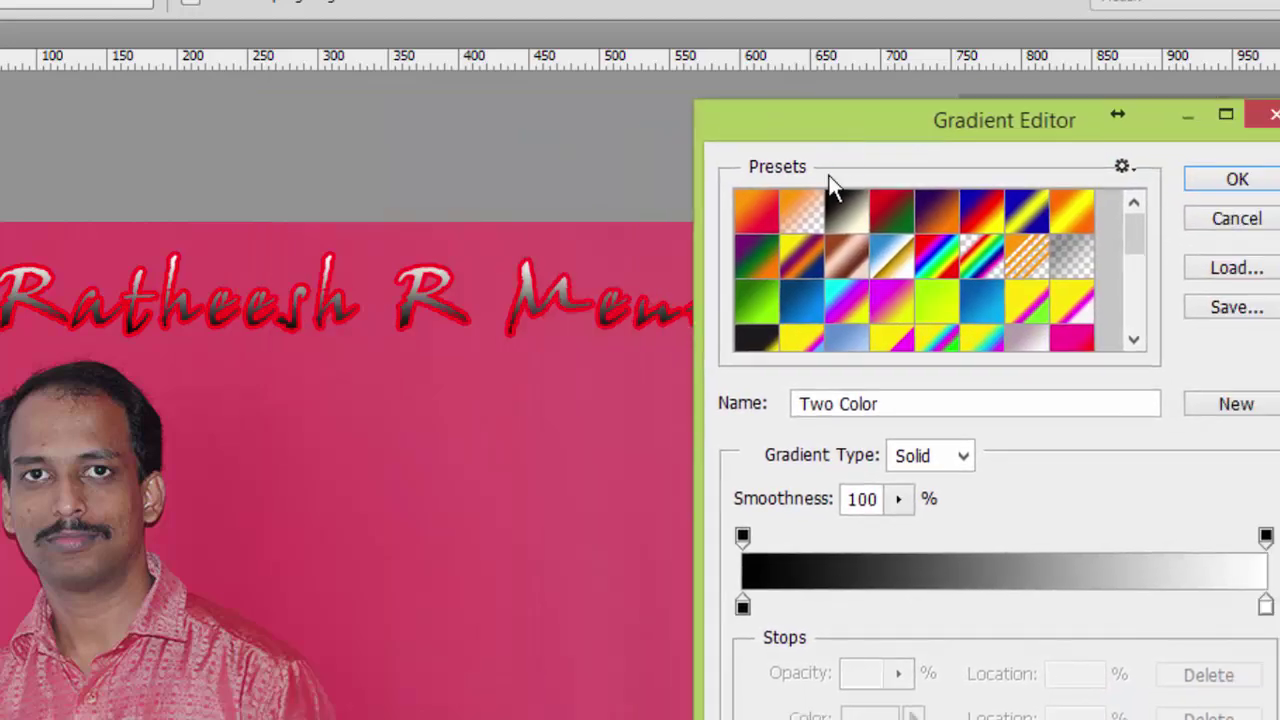
pyautogui.moveTo(1143, 240)
pyautogui.mouseDown()
pyautogui.moveTo(1142, 302)
pyautogui.moveTo(1142, 250)
pyautogui.mouseUp()
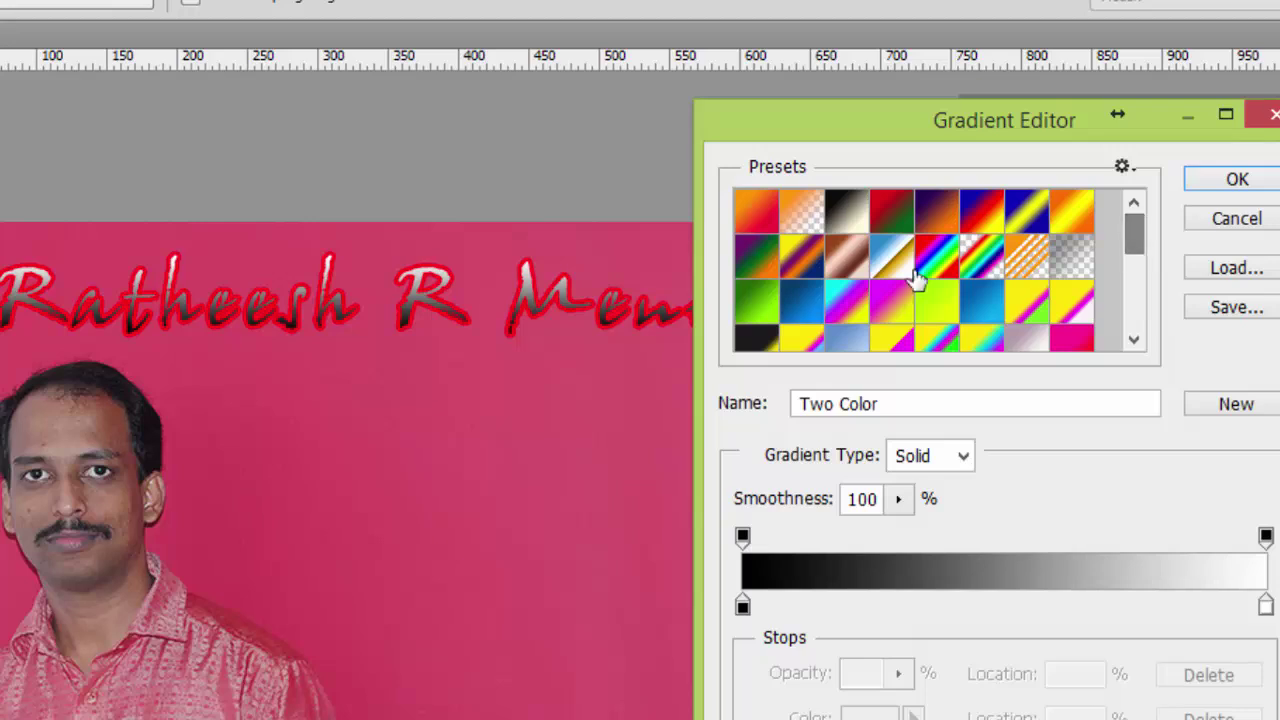
pyautogui.click(755, 318)
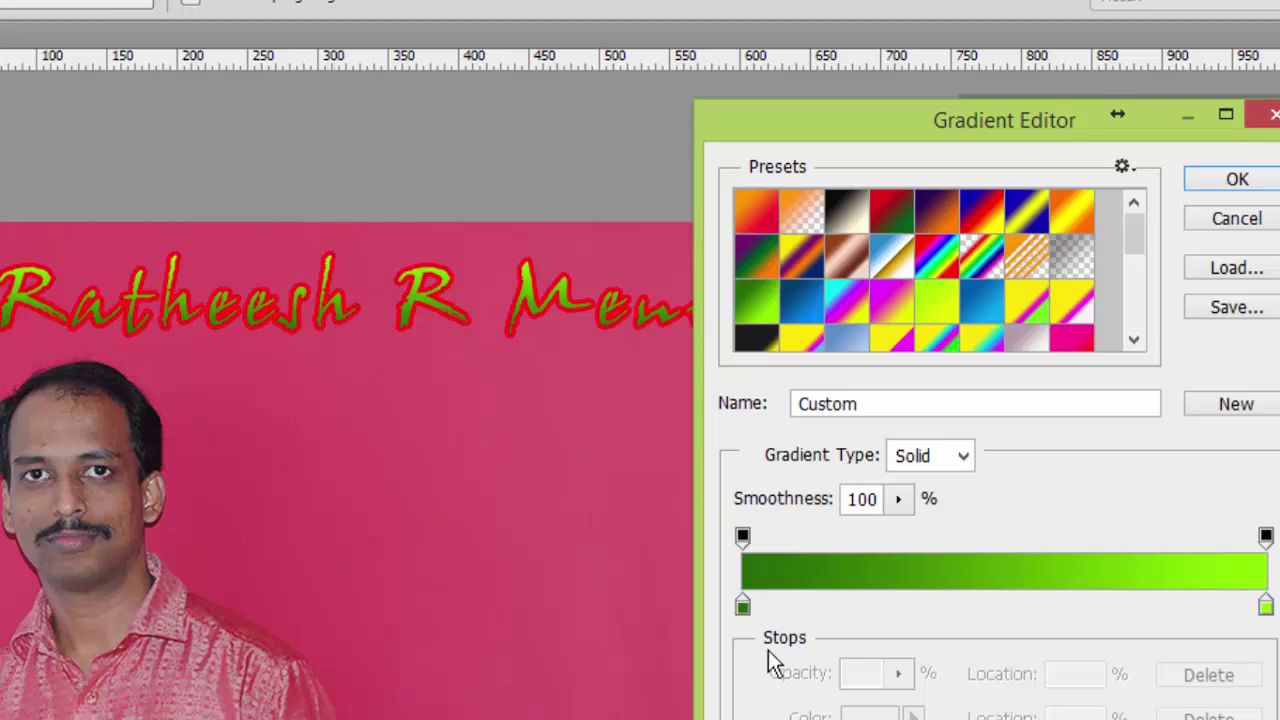
pyautogui.click(1260, 192)
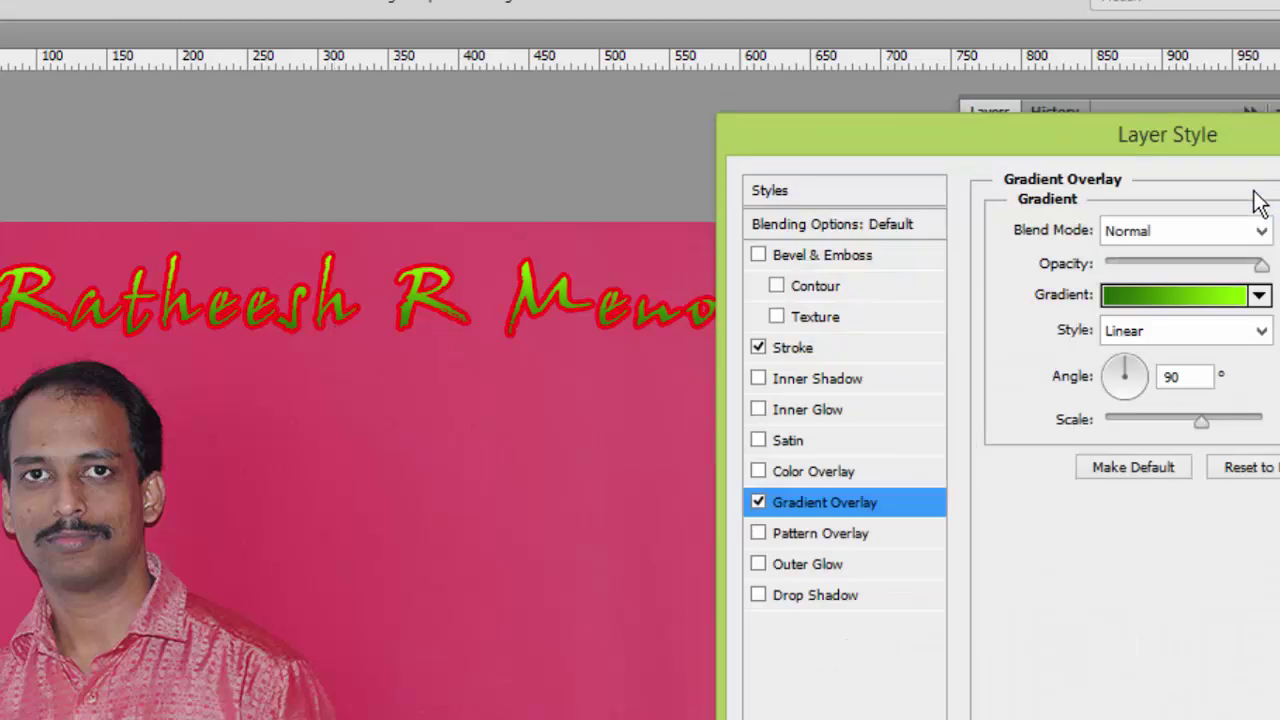
# Change the name text's stroke color to near-white #fcf8f8
pyautogui.moveTo(1066, 144); pyautogui.dragTo(926, 126)
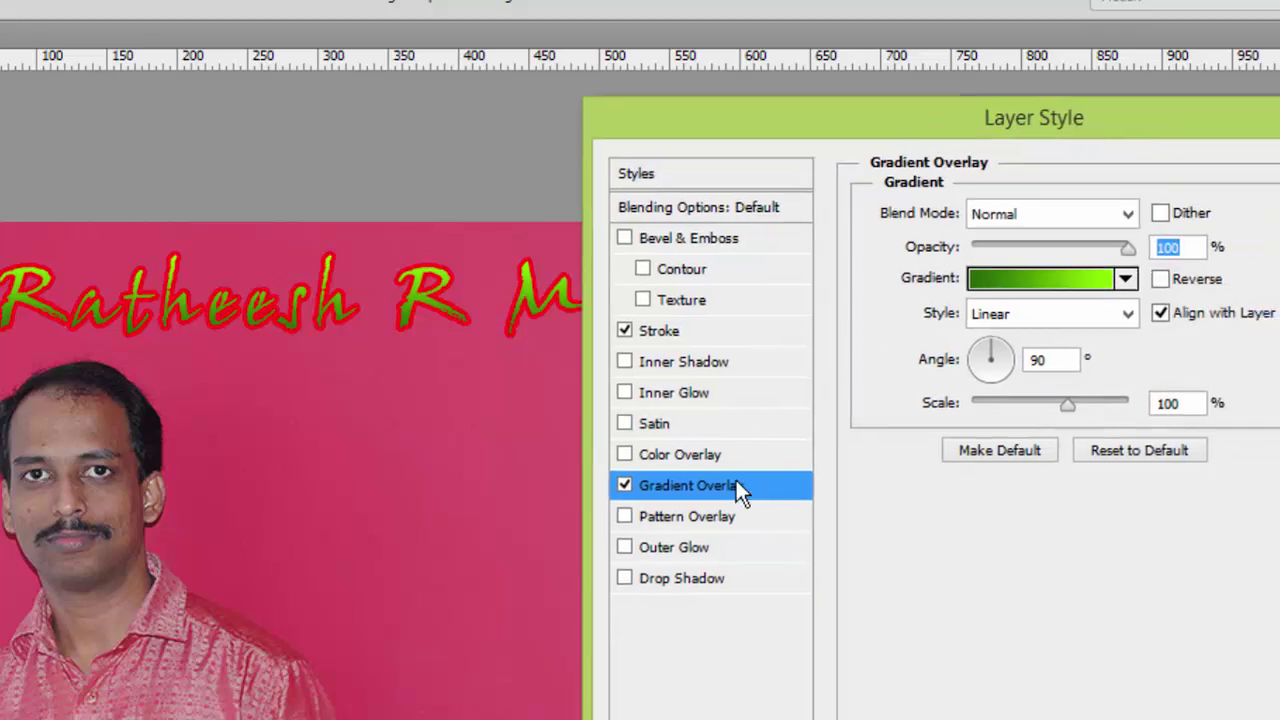
pyautogui.click(663, 334)
pyautogui.click(940, 404)
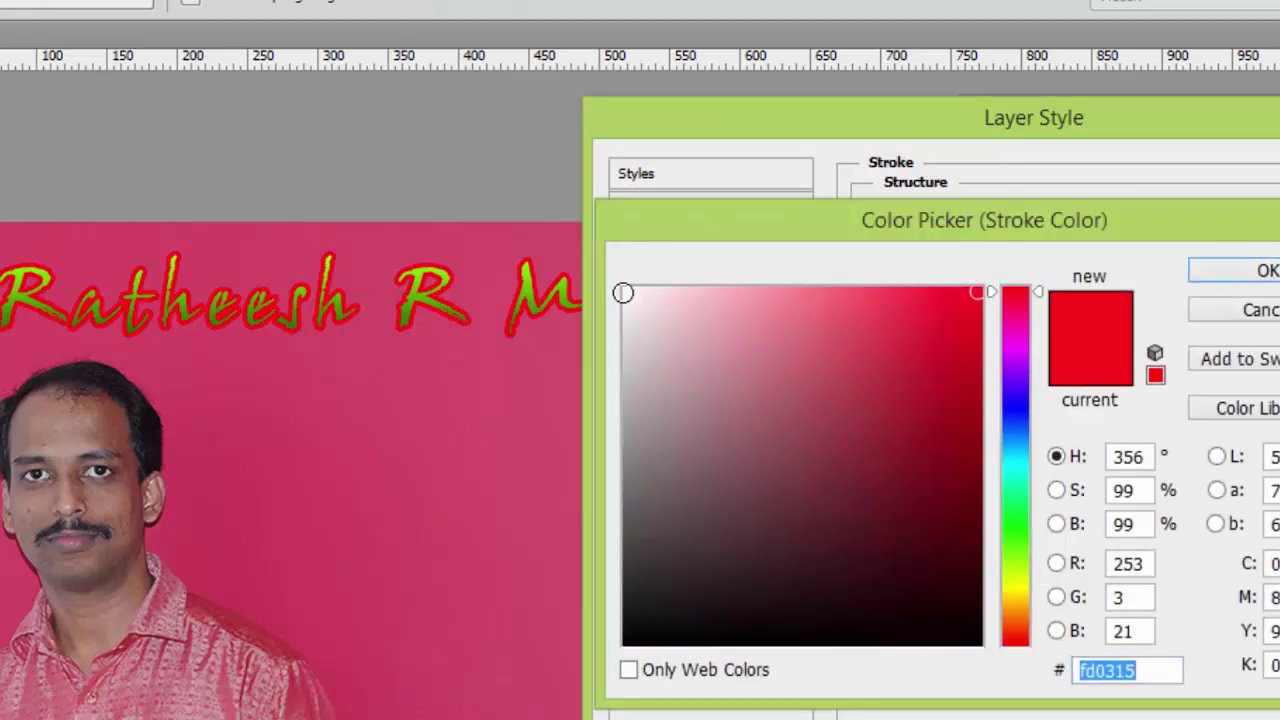
pyautogui.click(628, 292)
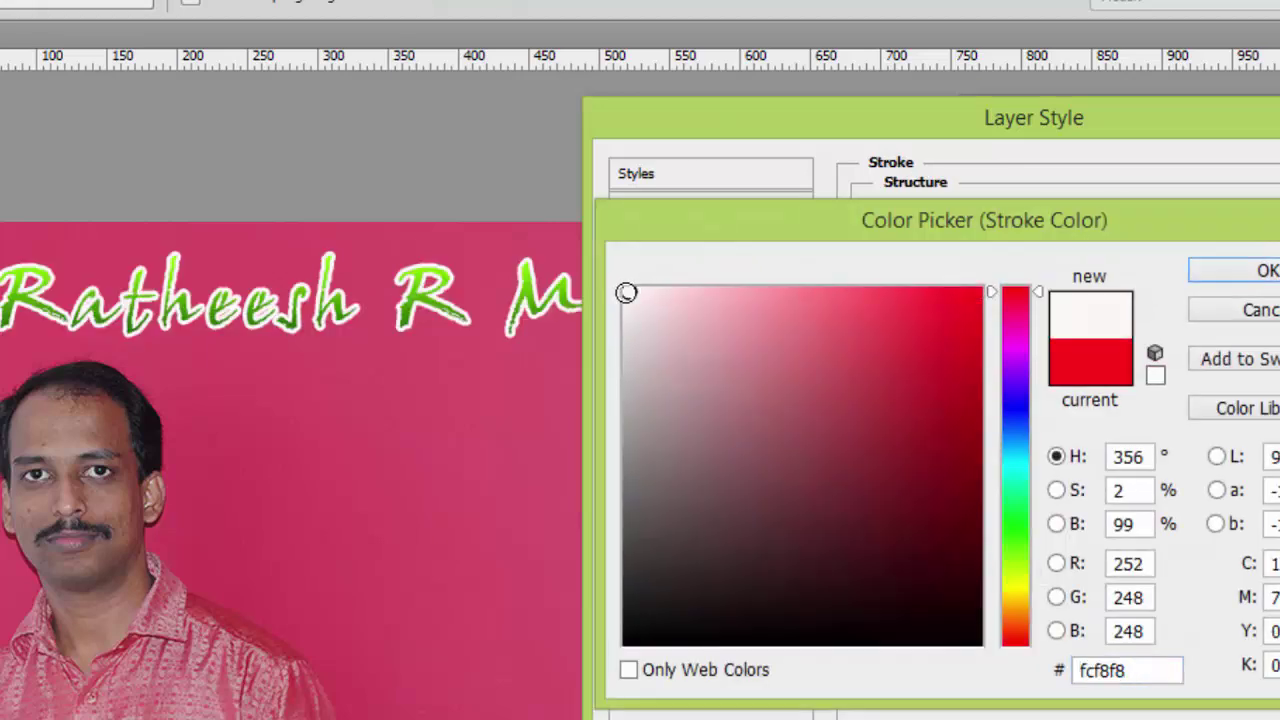
pyautogui.click(1250, 274)
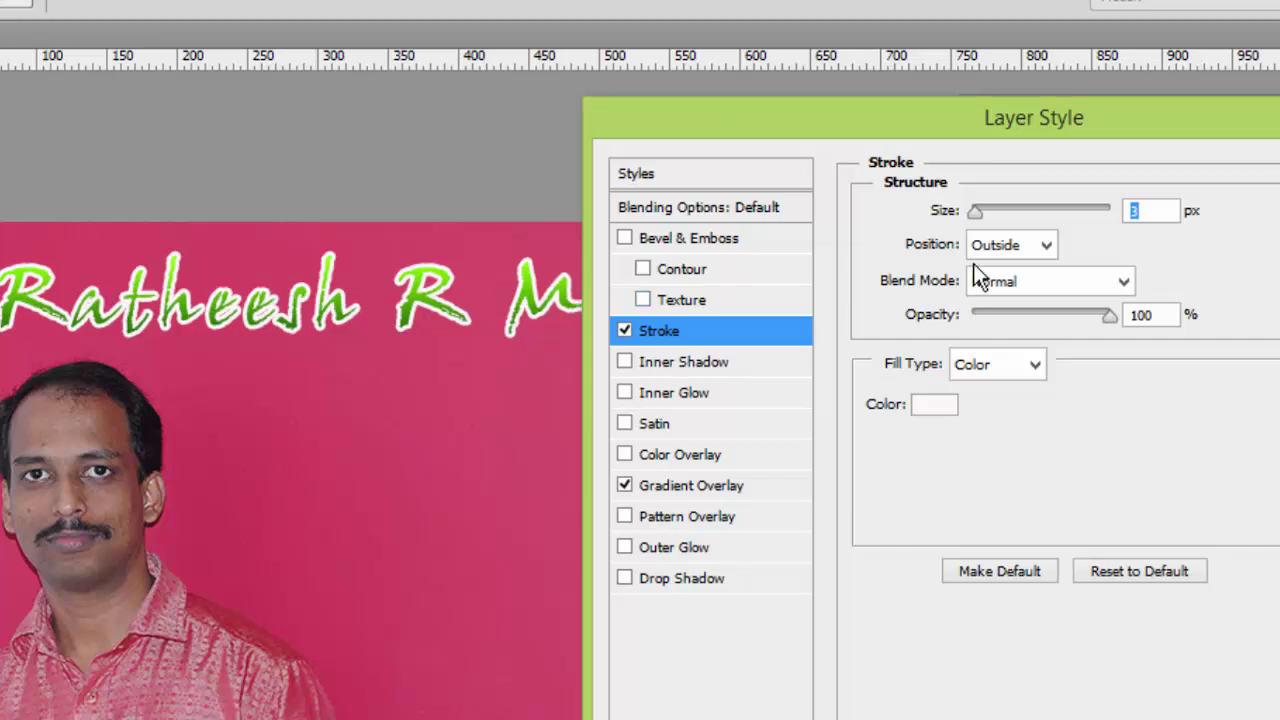
# Set the stroke's size to 2 px, try the Inside position and settle on Center
pyautogui.moveTo(974, 215)
pyautogui.mouseDown()
pyautogui.moveTo(1044, 217)
pyautogui.moveTo(973, 225)
pyautogui.mouseUp()
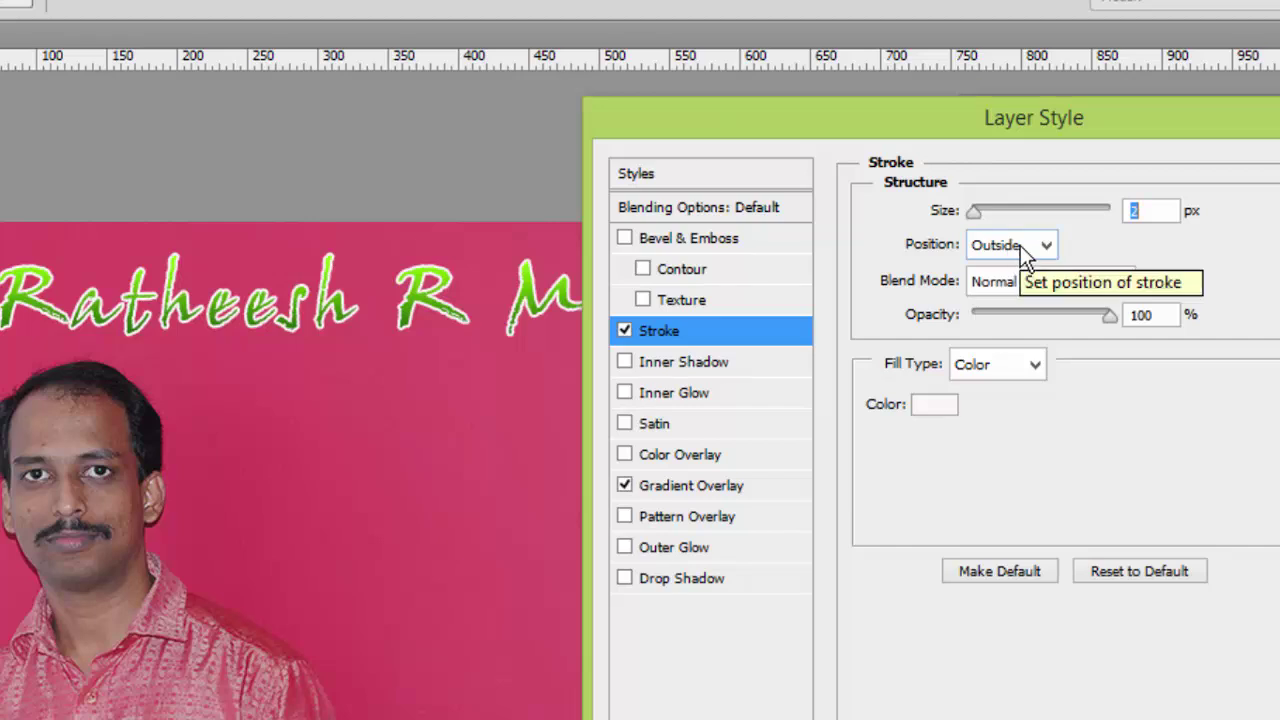
pyautogui.click(1021, 250)
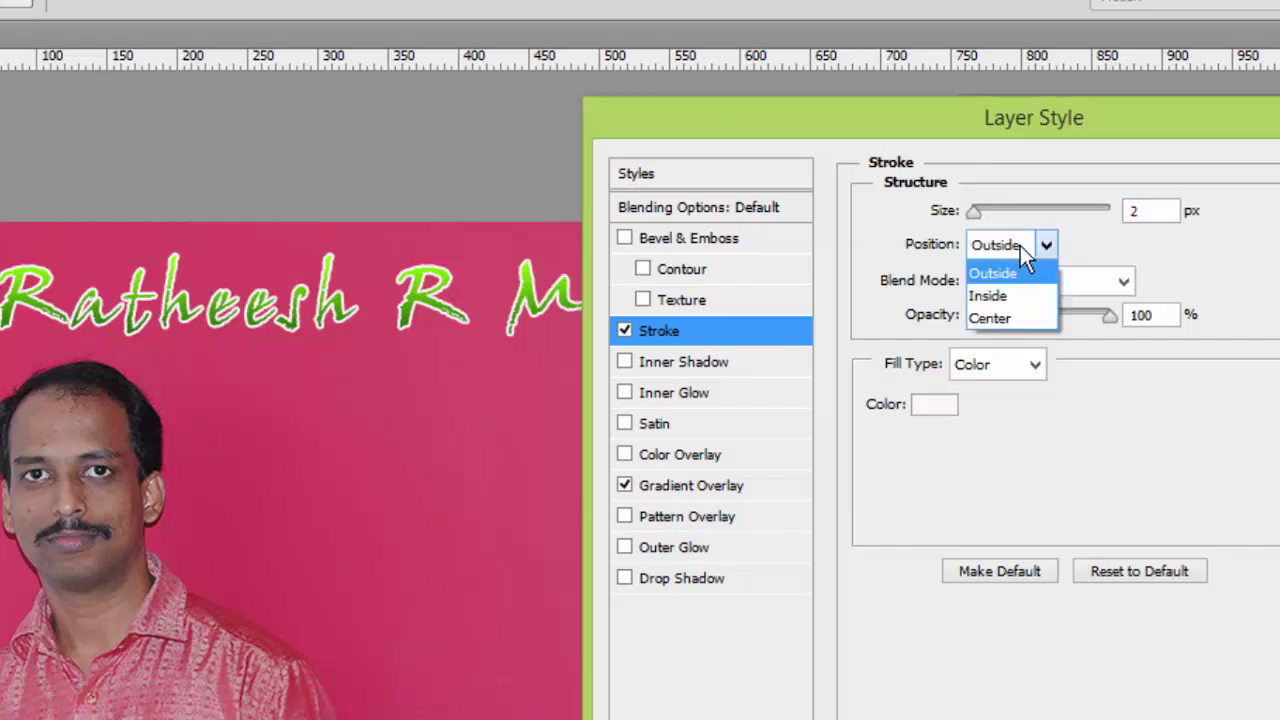
pyautogui.click(1005, 296)
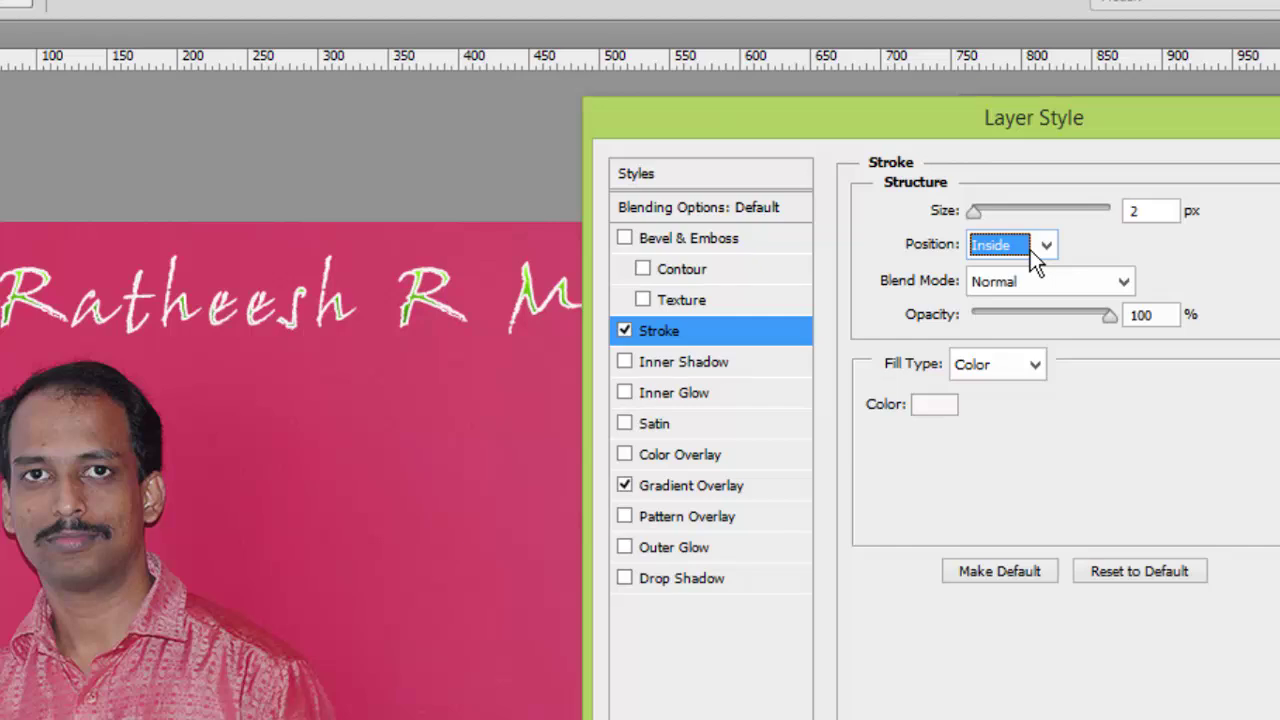
pyautogui.press('Down')
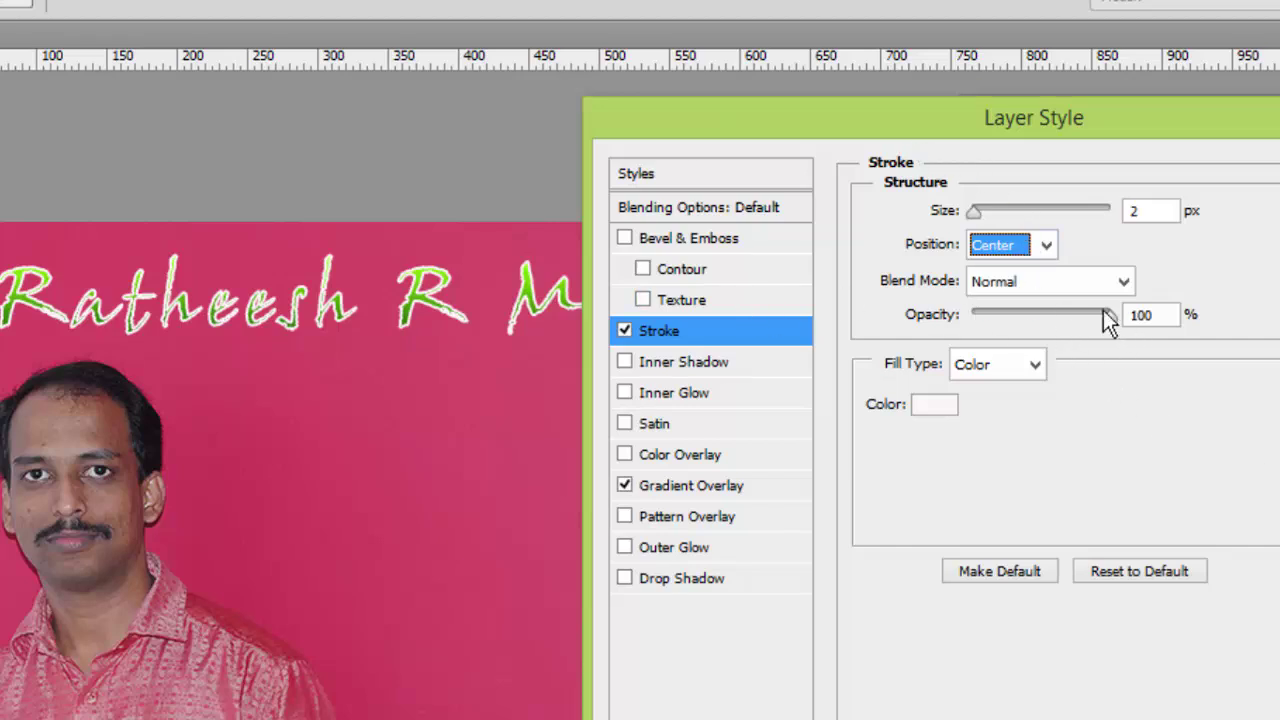
# Try Soft Light, Darker Color and other blend modes on the stroke, and return it to Normal at 100% opacity
pyautogui.click(1066, 281)
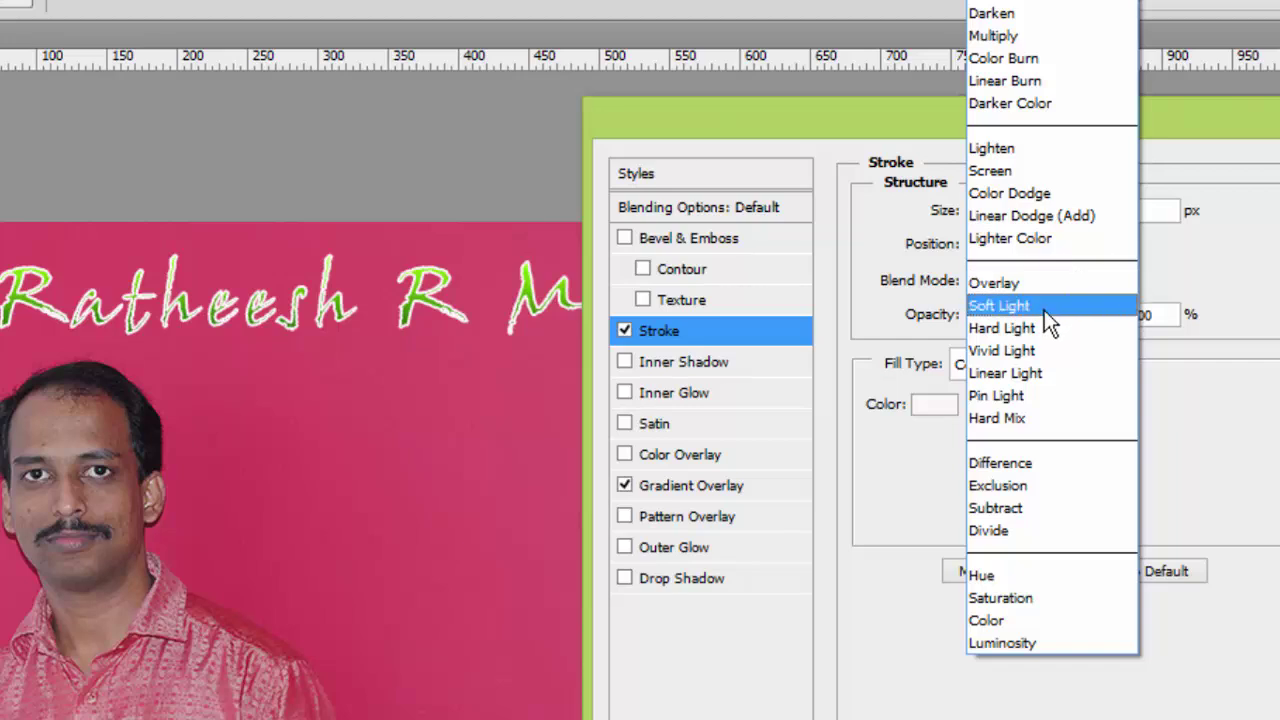
pyautogui.click(1044, 310)
pyautogui.press('Down')
pyautogui.press('Down')
pyautogui.press('Up')
pyautogui.press('Up')
pyautogui.press('Up')
pyautogui.press('Up')
pyautogui.press('Up')
pyautogui.press('Up')
pyautogui.press('Up')
pyautogui.press('Up')
pyautogui.press('Up')
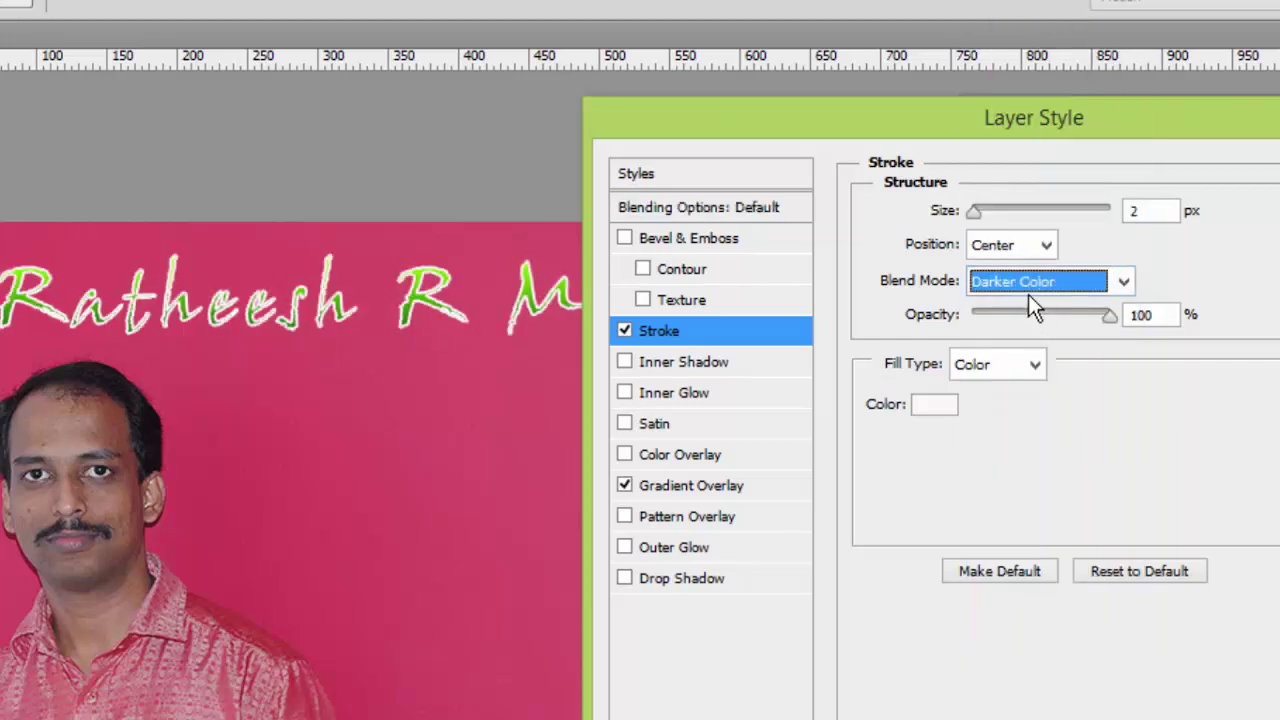
pyautogui.press('Up')
pyautogui.press('Up')
pyautogui.press('Up')
pyautogui.press('Down')
pyautogui.press('Down')
pyautogui.press('Down')
pyautogui.press('Up')
pyautogui.press('Up')
pyautogui.press('Up')
pyautogui.press('Up')
pyautogui.press('Up')
pyautogui.press('Up')
pyautogui.press('Up')
pyautogui.press('Up')
pyautogui.press('Up')
pyautogui.moveTo(1114, 315)
pyautogui.mouseDown()
pyautogui.moveTo(997, 315)
pyautogui.moveTo(1076, 325)
pyautogui.moveTo(977, 338)
pyautogui.moveTo(1086, 329)
pyautogui.moveTo(979, 325)
pyautogui.moveTo(1110, 318)
pyautogui.moveTo(1004, 314)
pyautogui.moveTo(1035, 327)
pyautogui.moveTo(986, 315)
pyautogui.moveTo(1125, 315)
pyautogui.mouseUp()
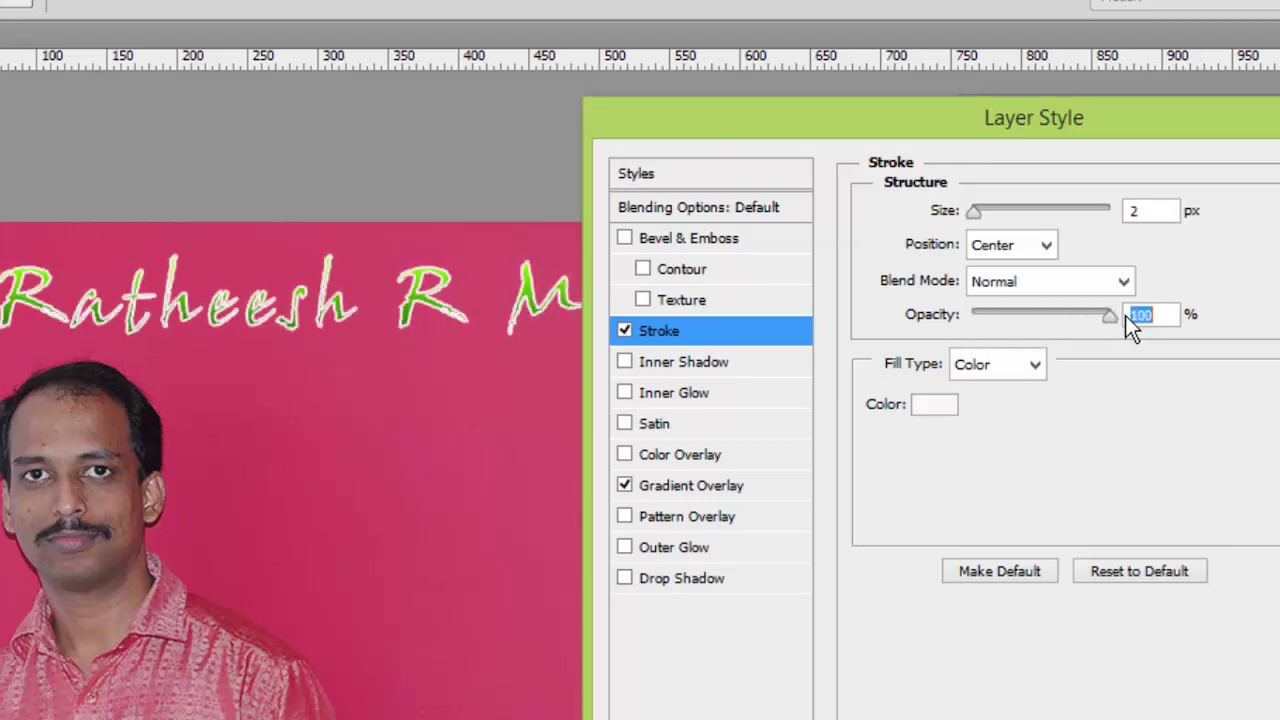
pyautogui.click(1035, 365)
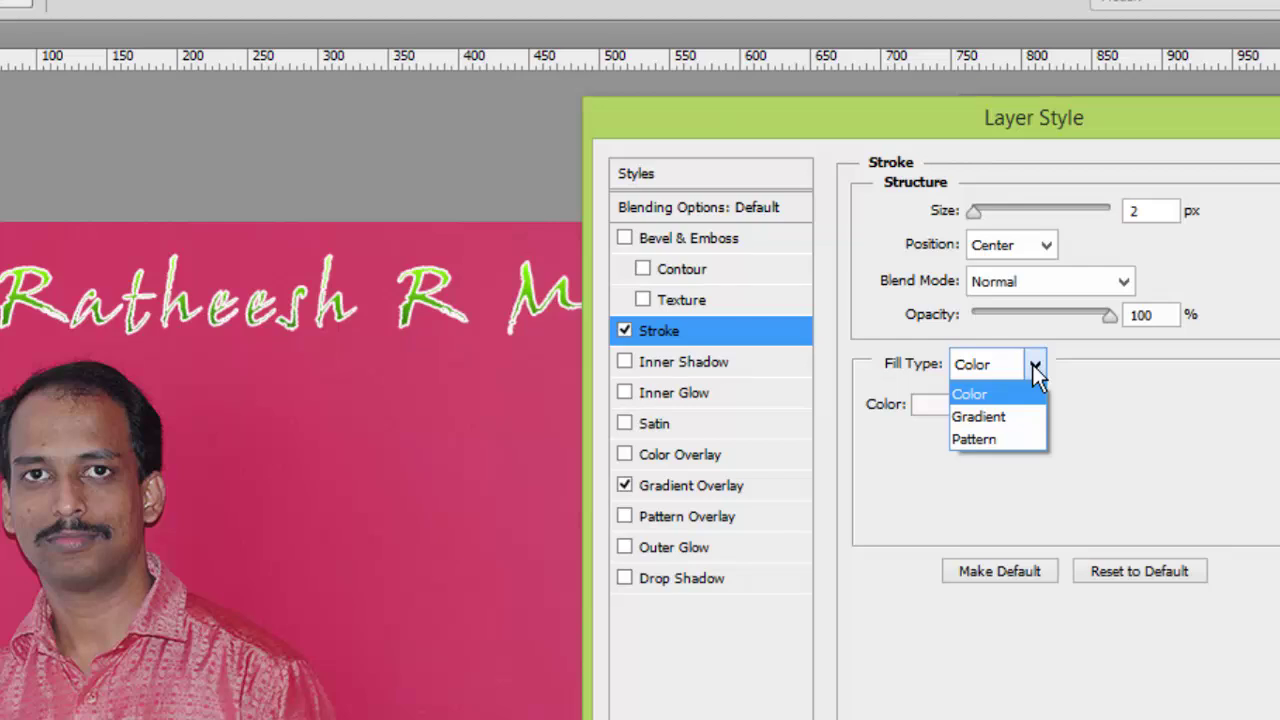
pyautogui.click(694, 488)
pyautogui.click(700, 488)
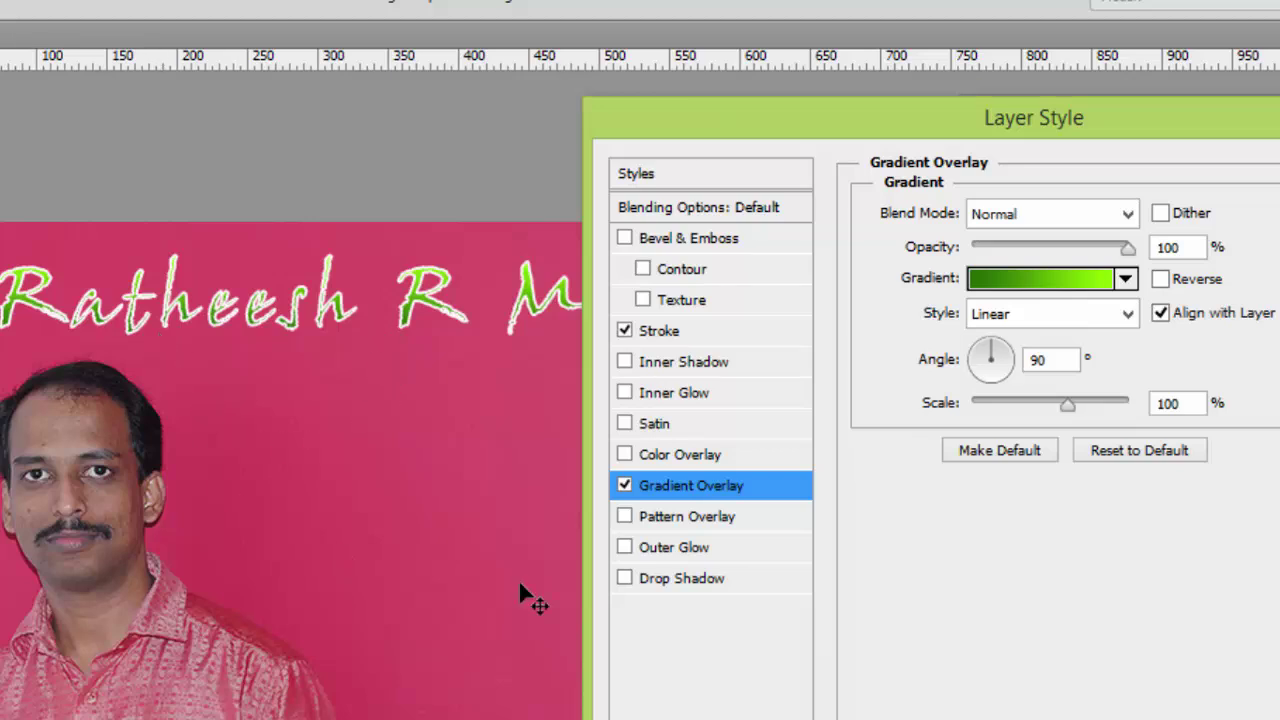
pyautogui.click(678, 340)
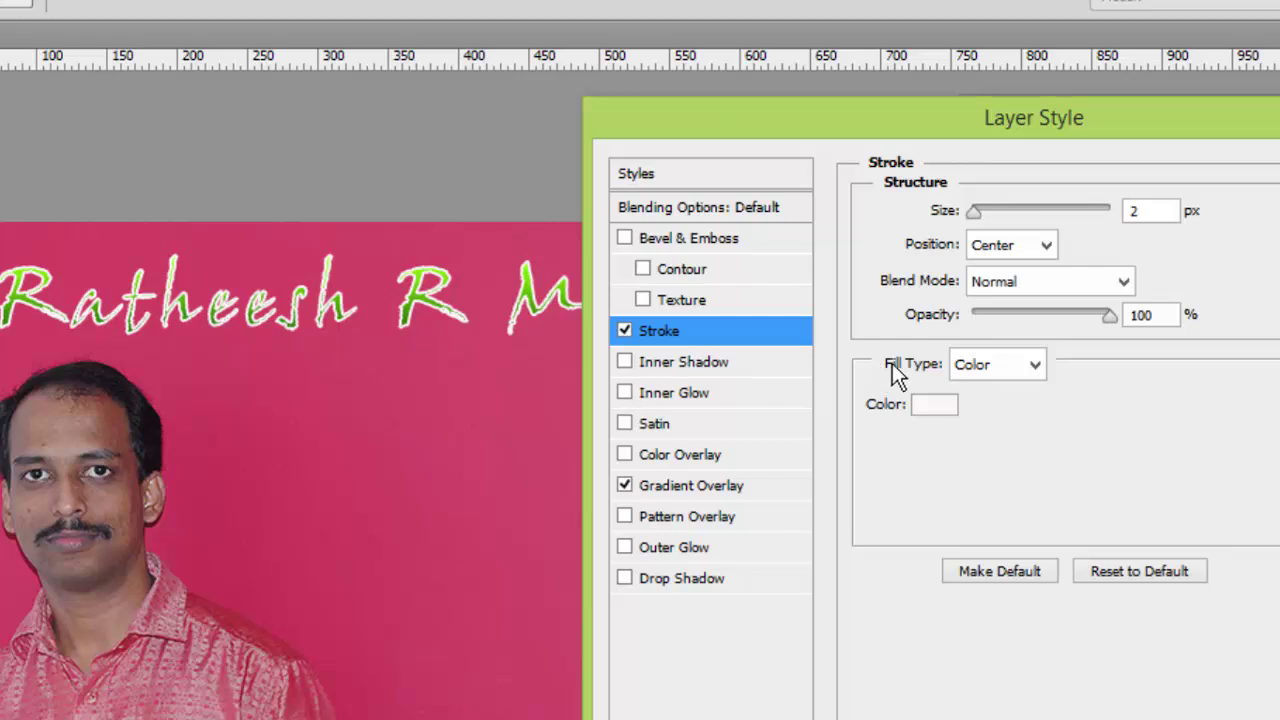
# Set the stroke's fill type to Gradient, try several presets, choose the yellow-to-white one and apply the layer style
pyautogui.click(1034, 366)
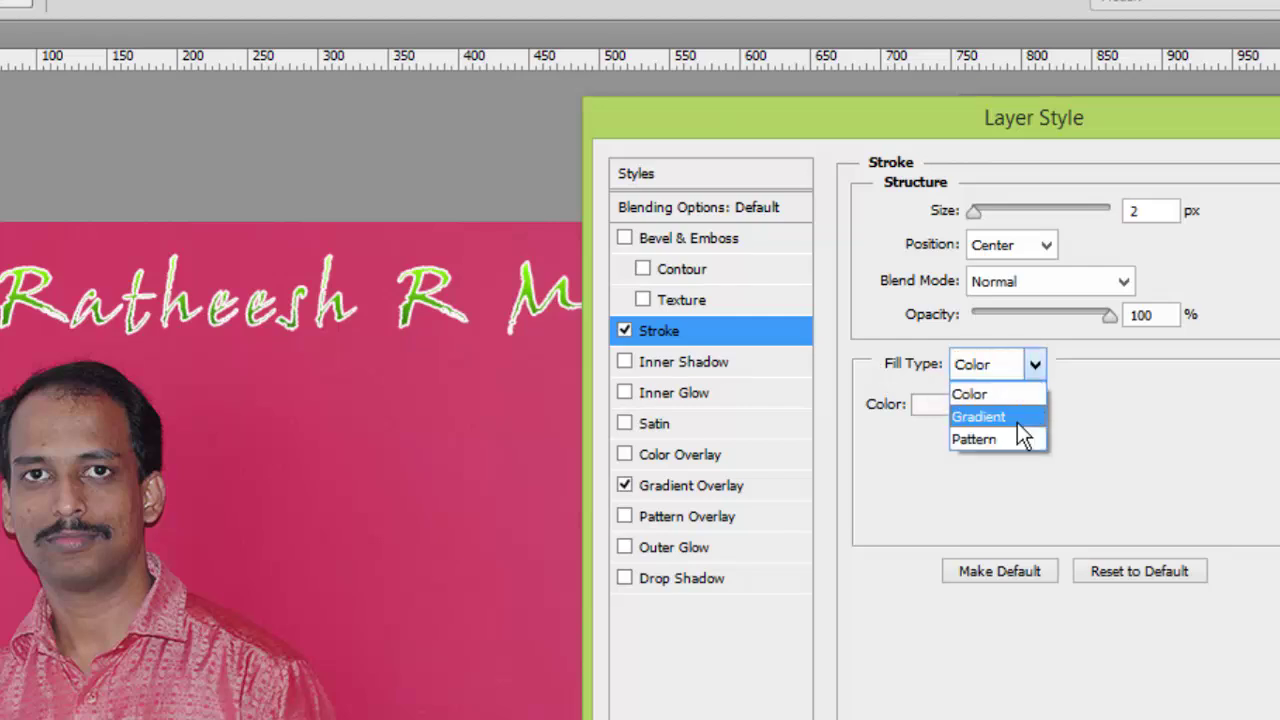
pyautogui.click(1018, 422)
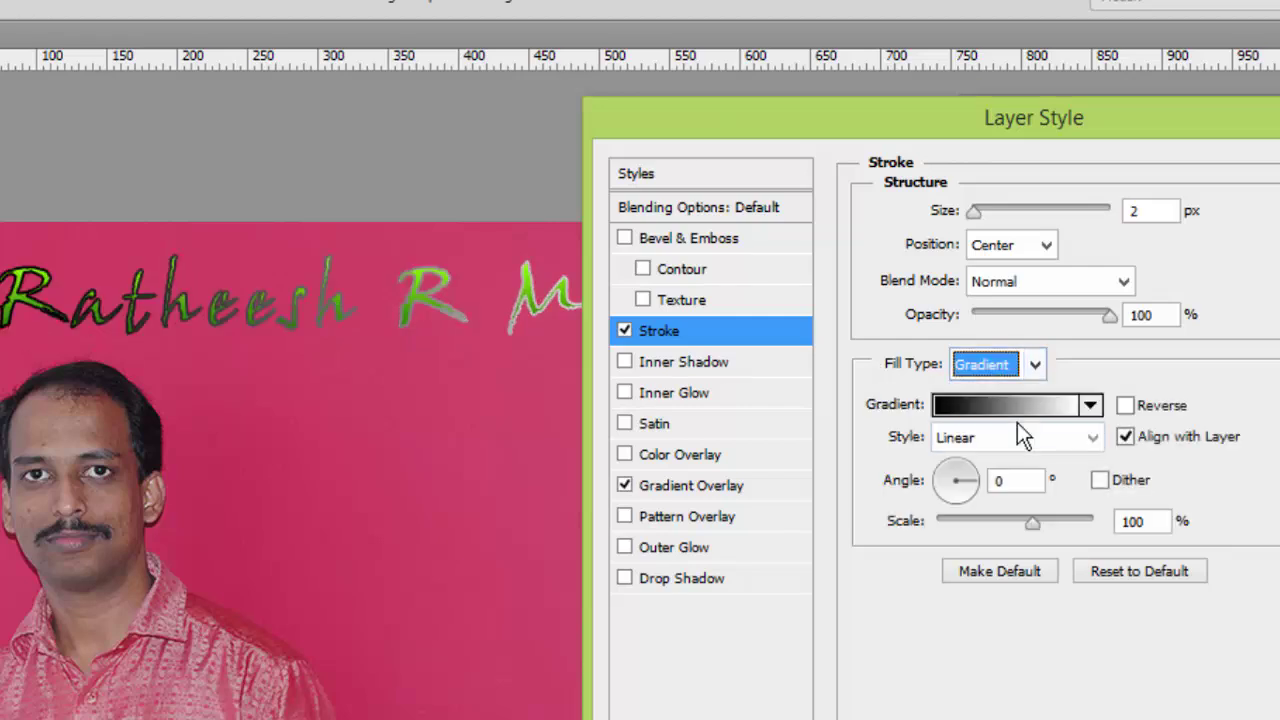
pyautogui.click(995, 398)
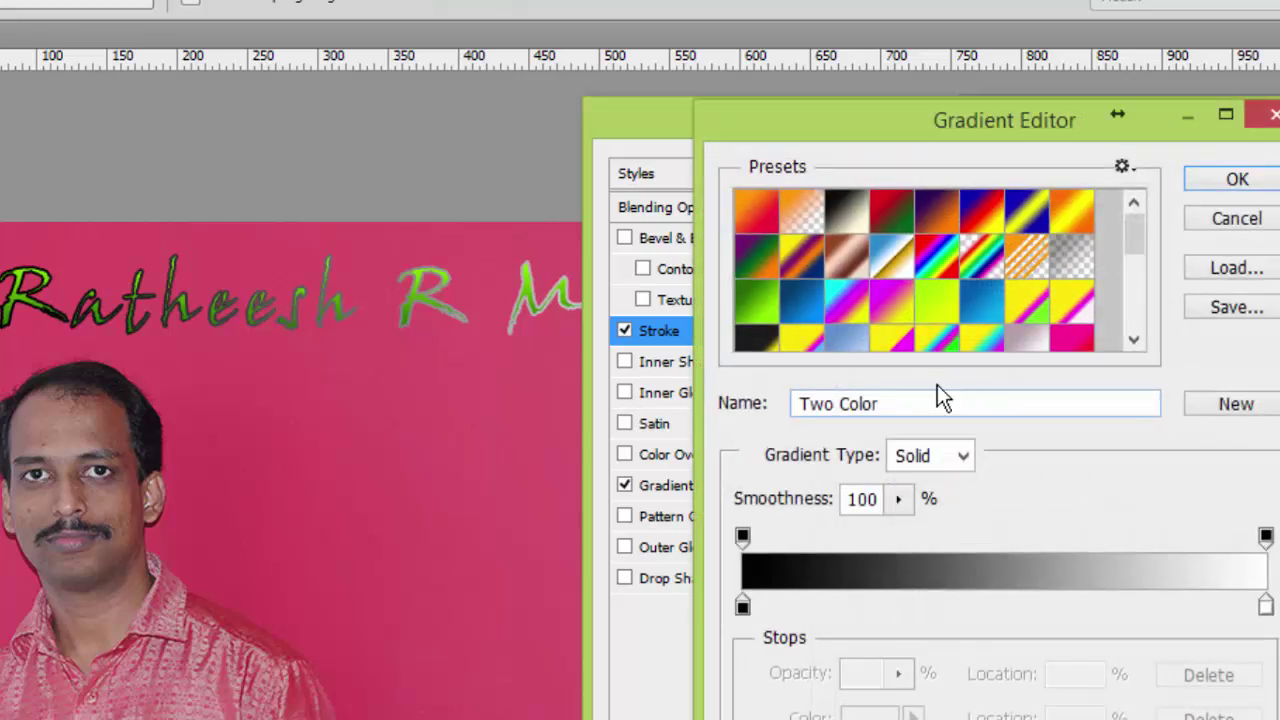
pyautogui.click(1086, 306)
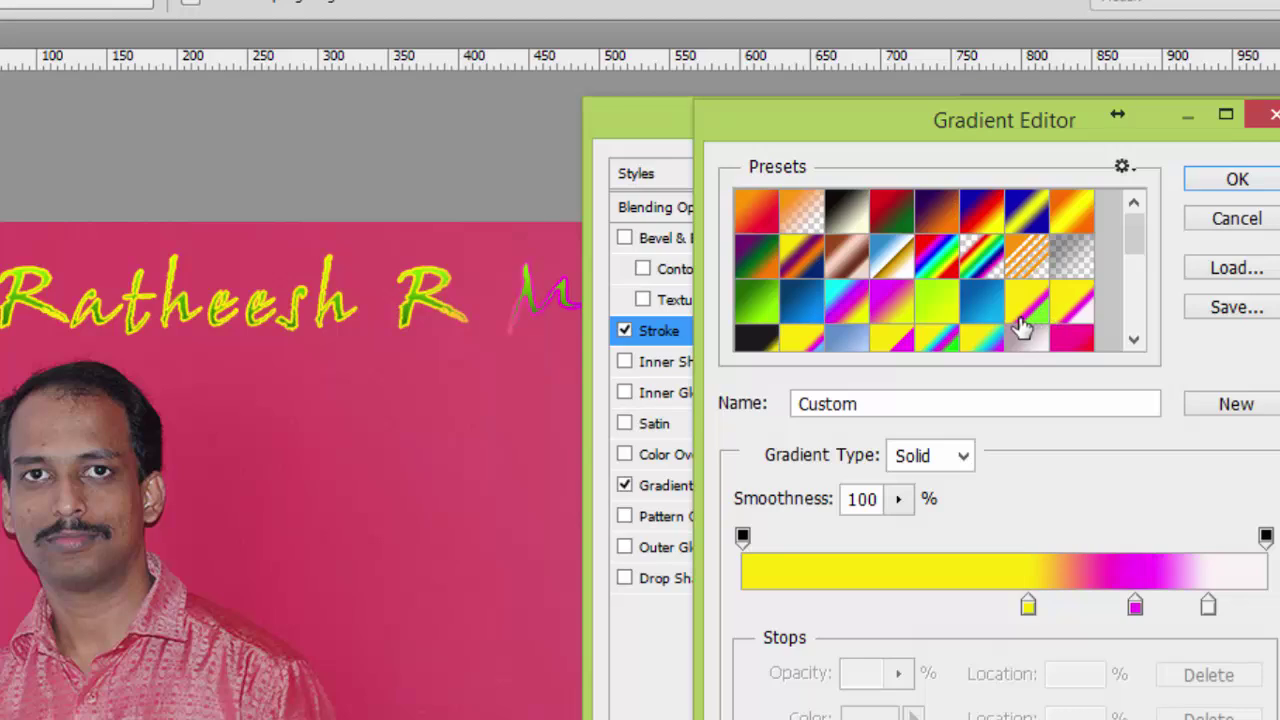
pyautogui.click(1071, 340)
pyautogui.scroll(-2, 1034, 314)
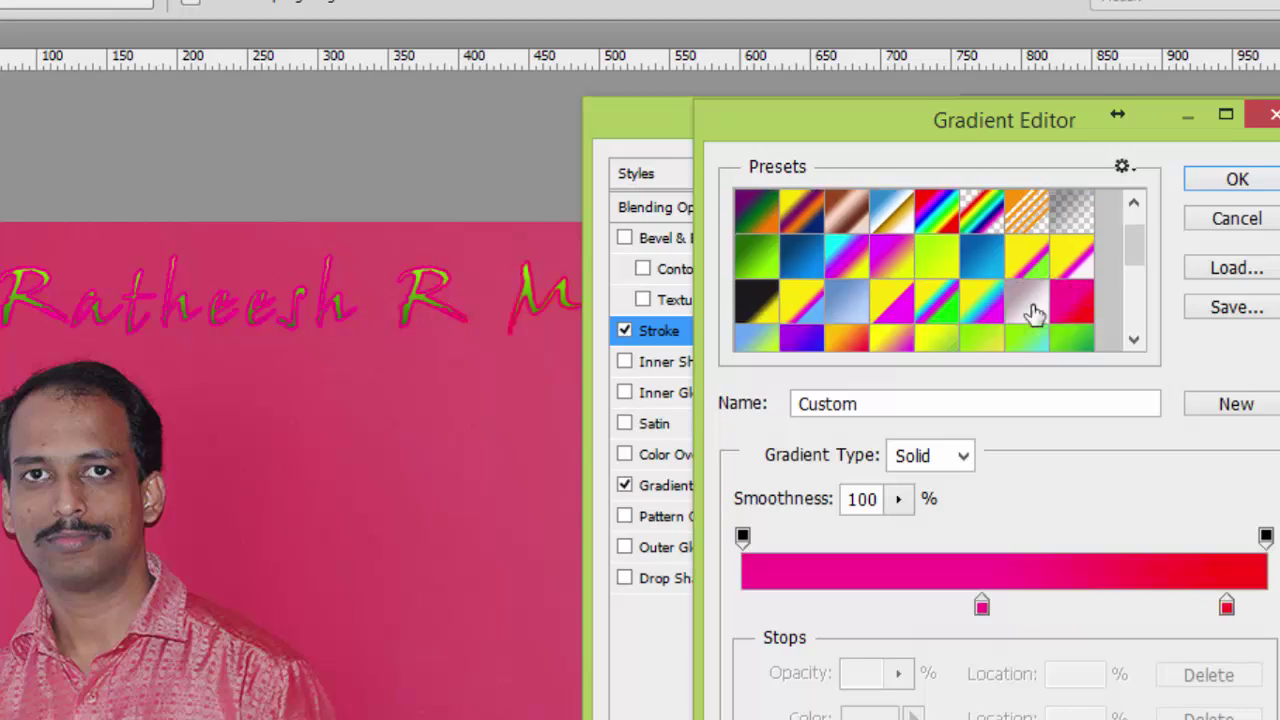
pyautogui.click(1035, 313)
pyautogui.click(1057, 305)
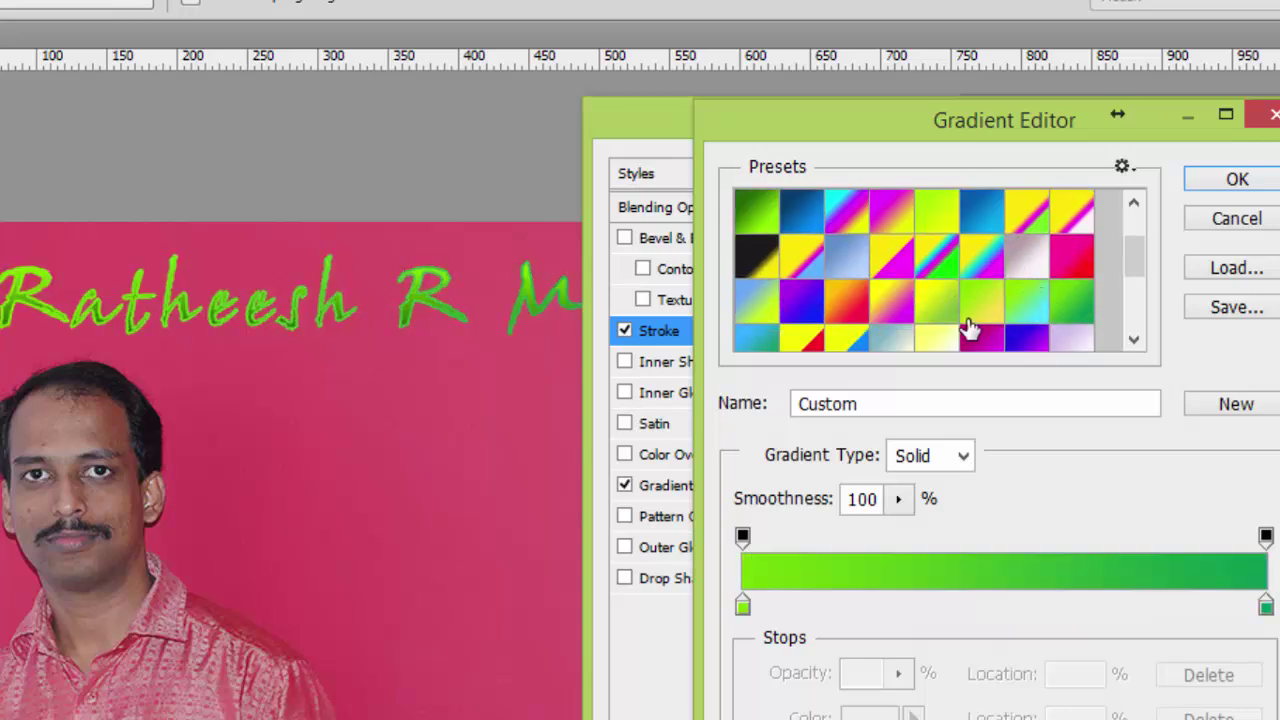
pyautogui.click(942, 343)
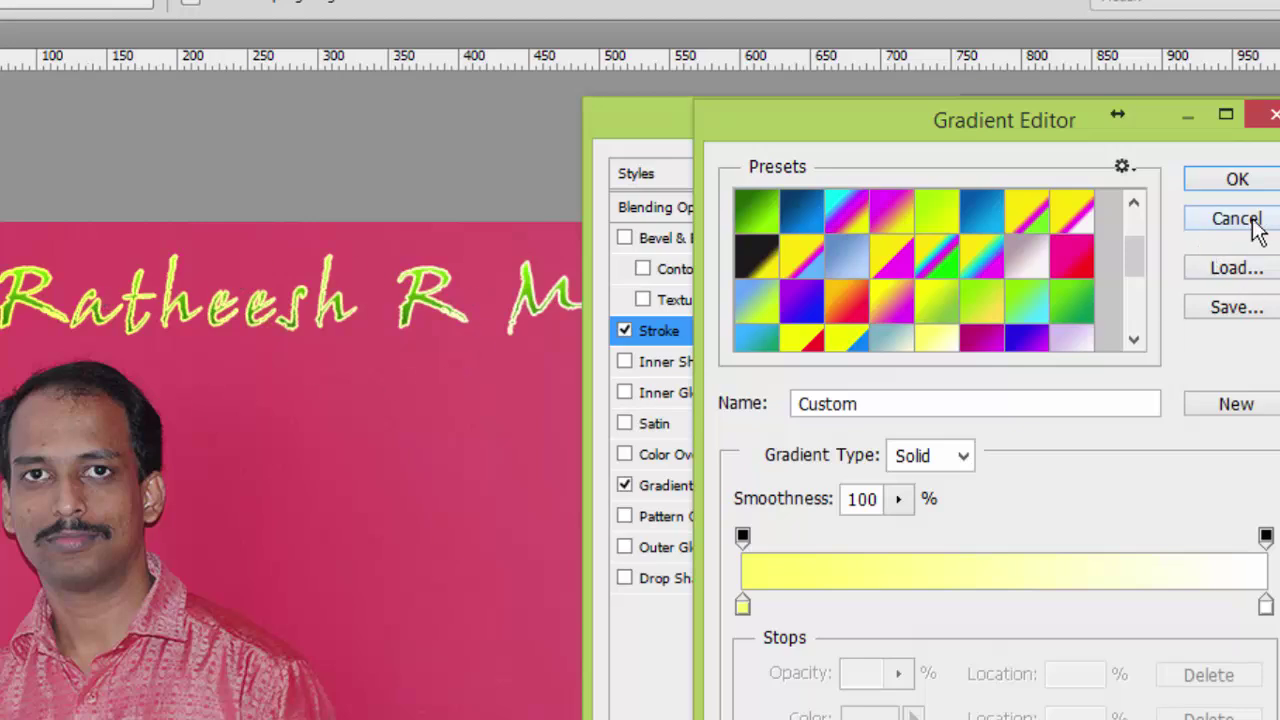
pyautogui.click(1234, 186)
pyautogui.press('Return')
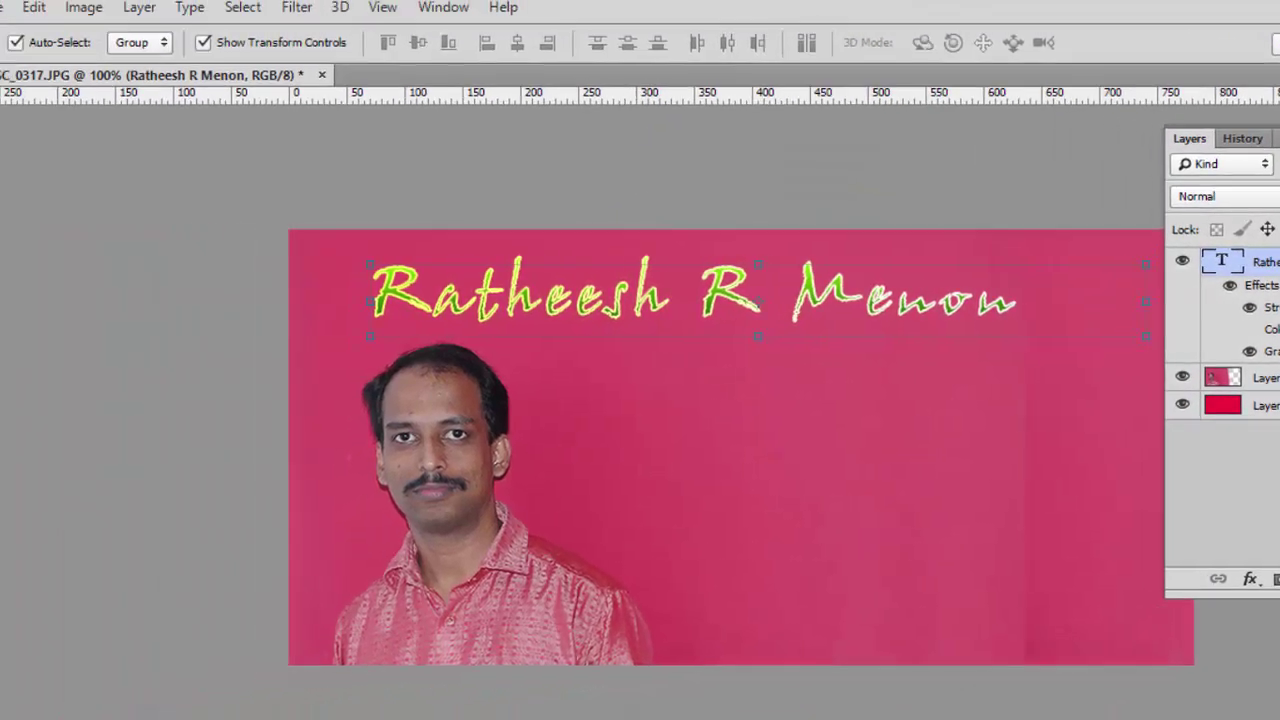
# Select the whole name text on the banner and change its font to Impact
pyautogui.press('t')
pyautogui.click(455, 288)
pyautogui.moveTo(430, 288); pyautogui.dragTo(971, 287)
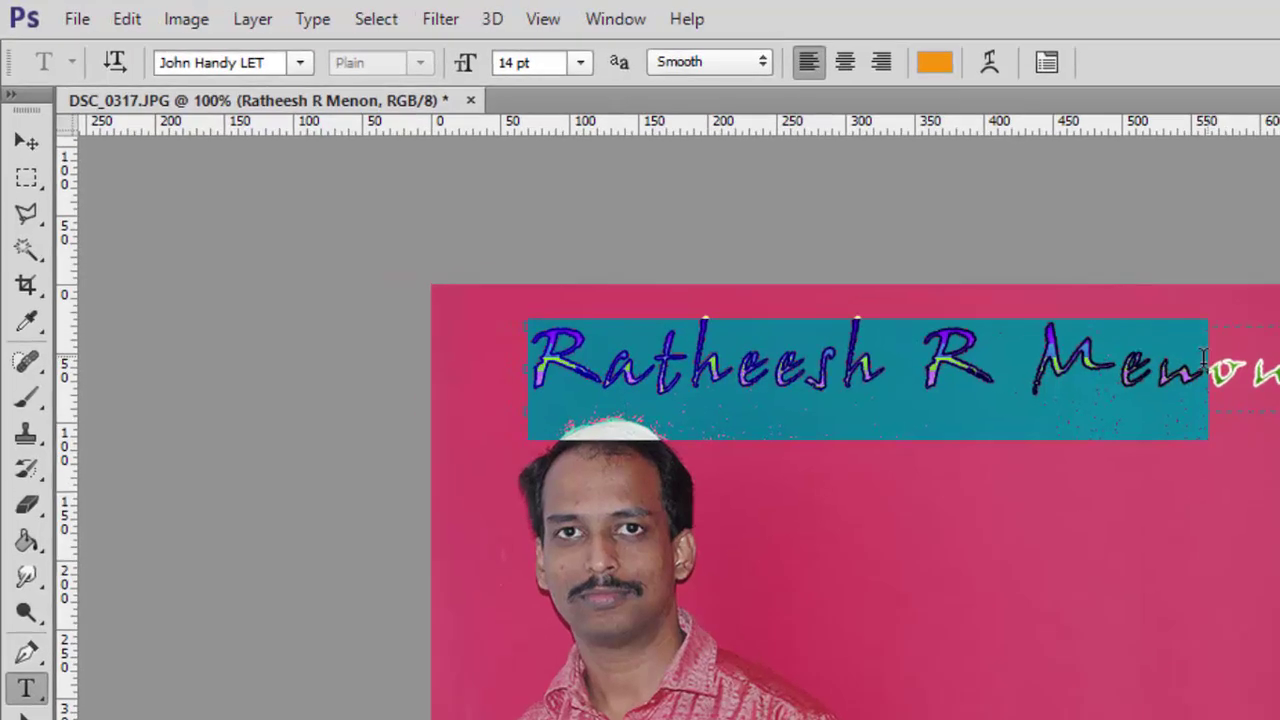
pyautogui.moveTo(1203, 357); pyautogui.dragTo(1272, 362)
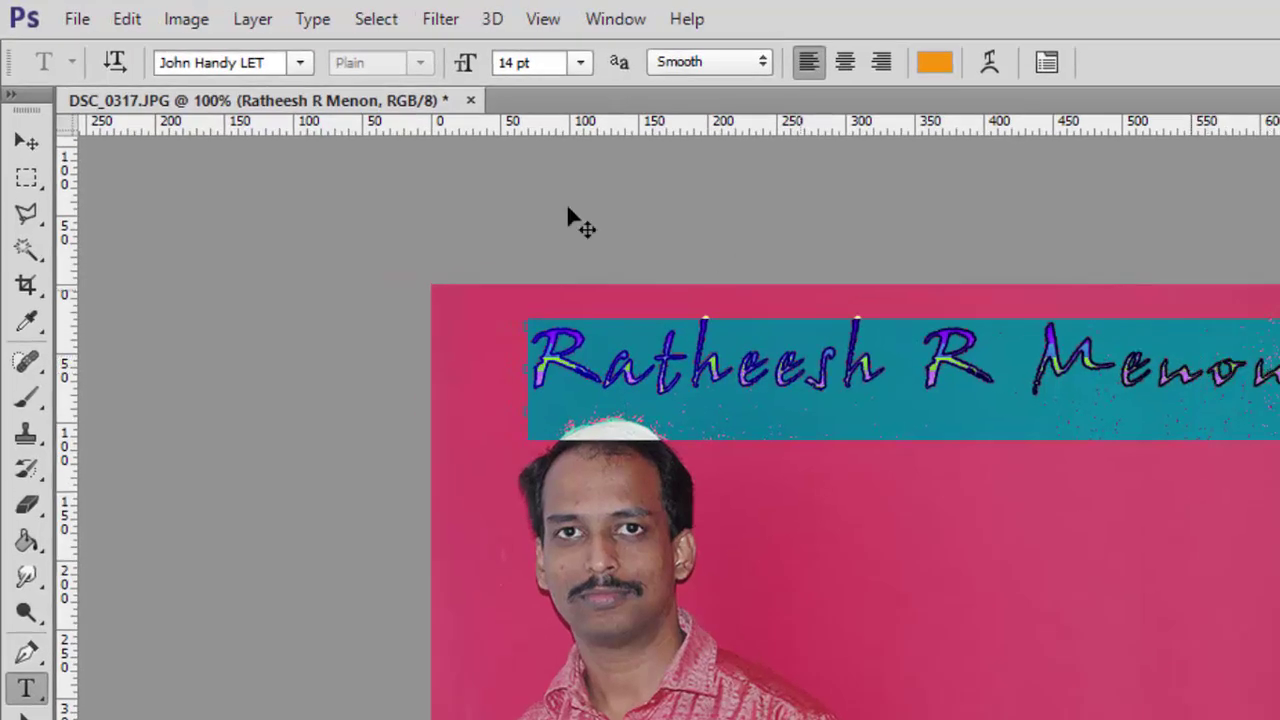
pyautogui.click(293, 68)
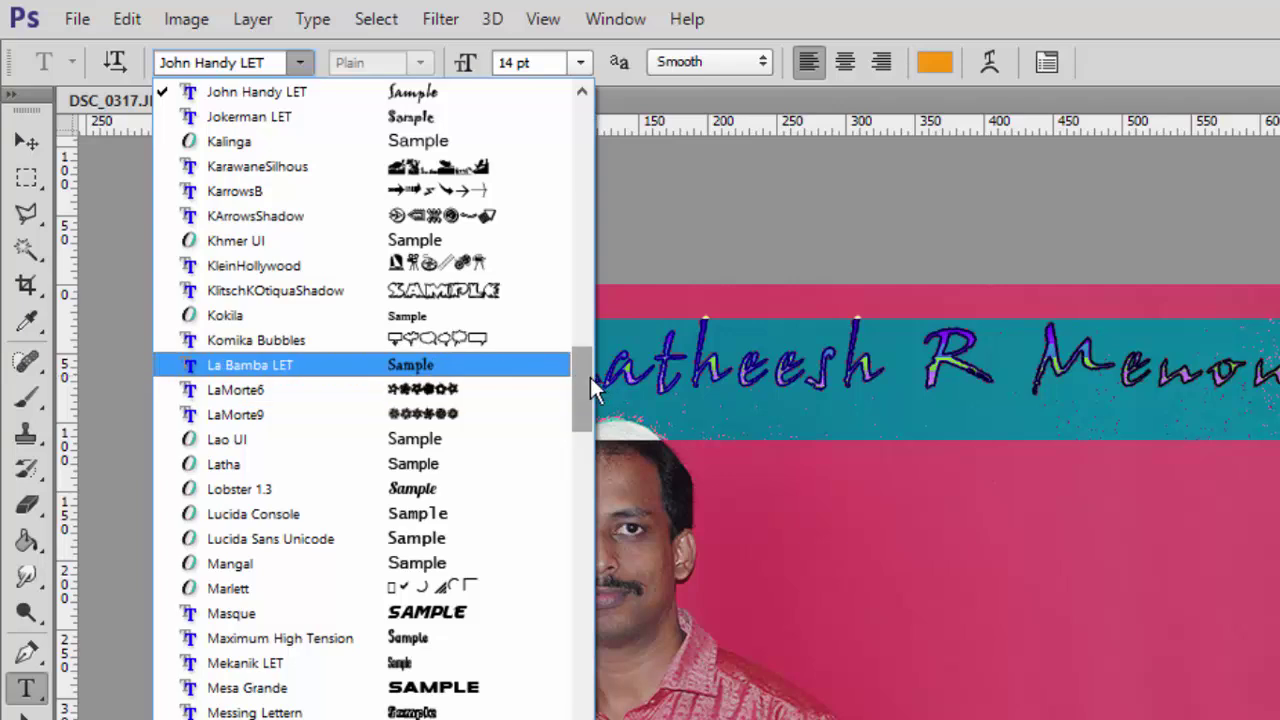
pyautogui.moveTo(590, 377); pyautogui.dragTo(594, 341)
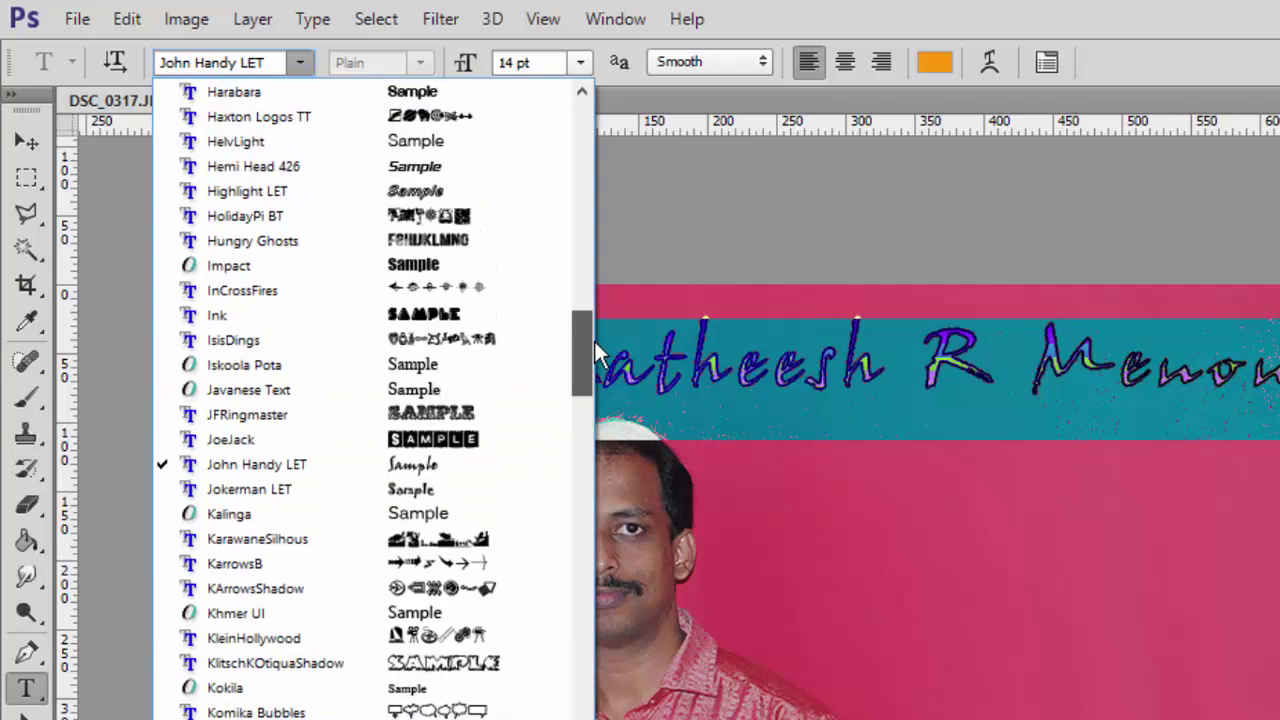
pyautogui.click(466, 265)
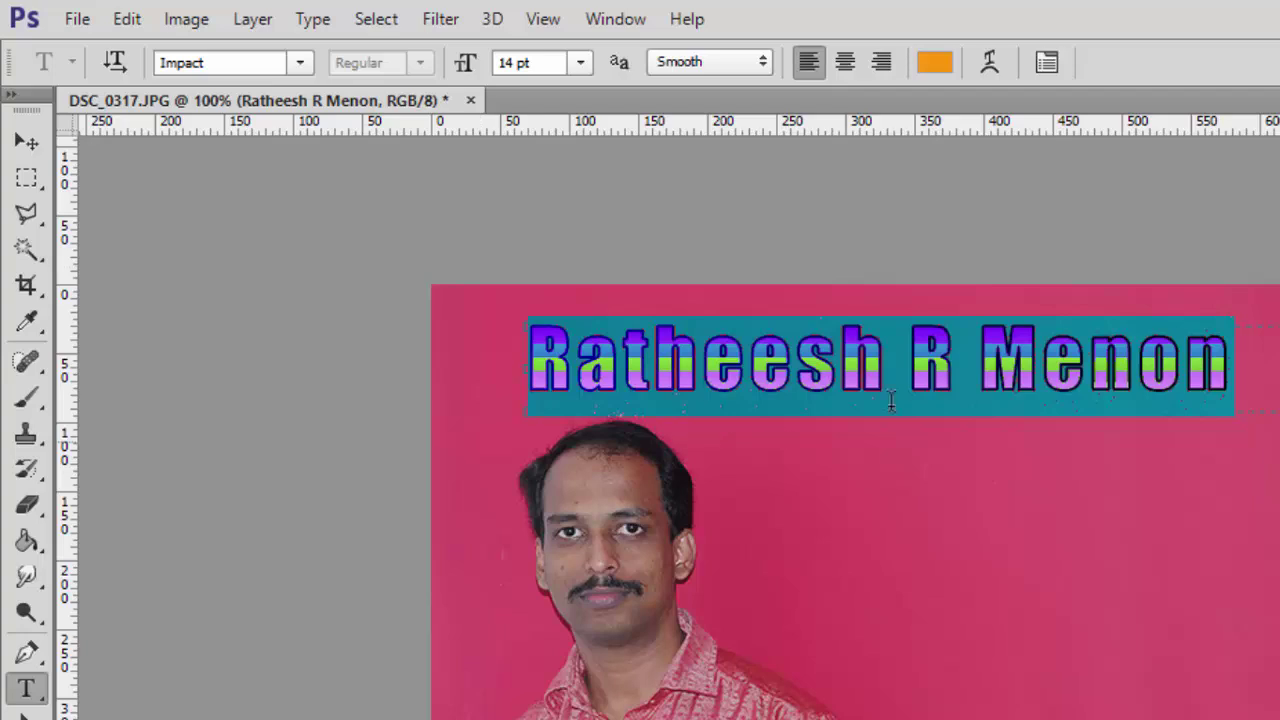
pyautogui.click(917, 381)
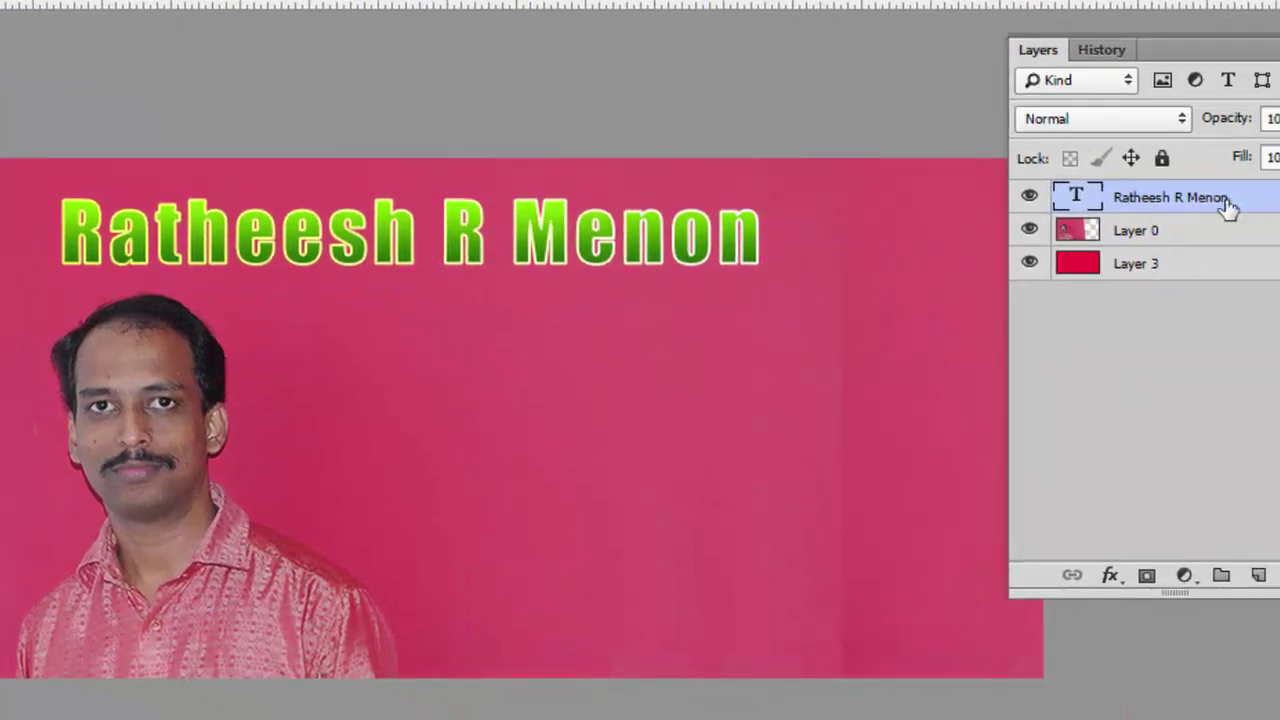
# Reopen the name text layer's Stroke settings, set the size to 6 px and the position to Outside
pyautogui.rightClick(1213, 200)
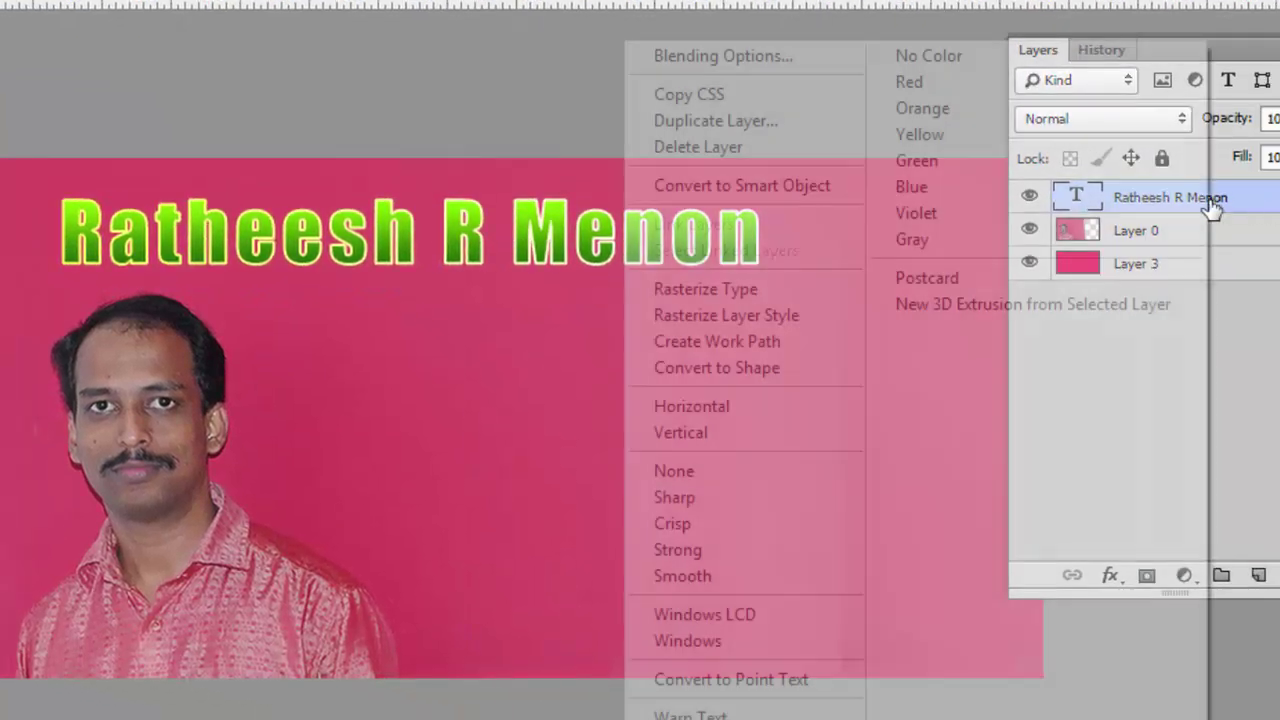
pyautogui.click(671, 55)
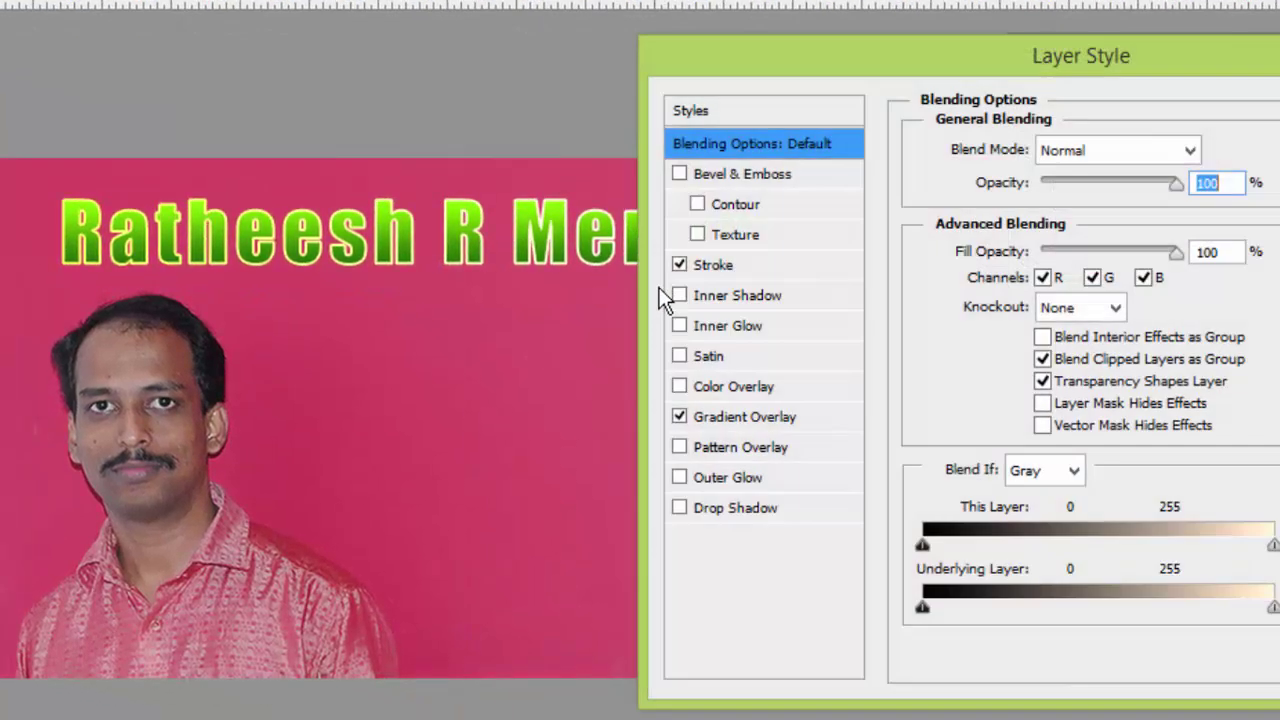
pyautogui.click(736, 266)
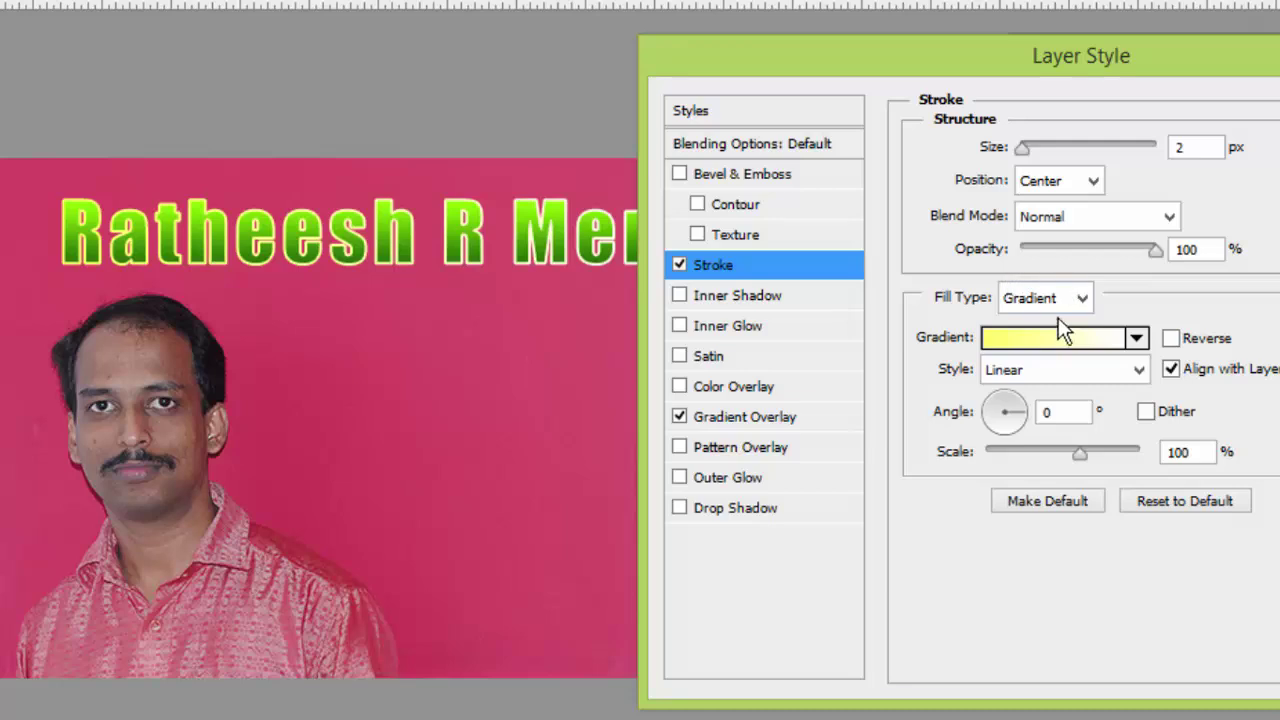
pyautogui.moveTo(1027, 153); pyautogui.dragTo(1029, 156)
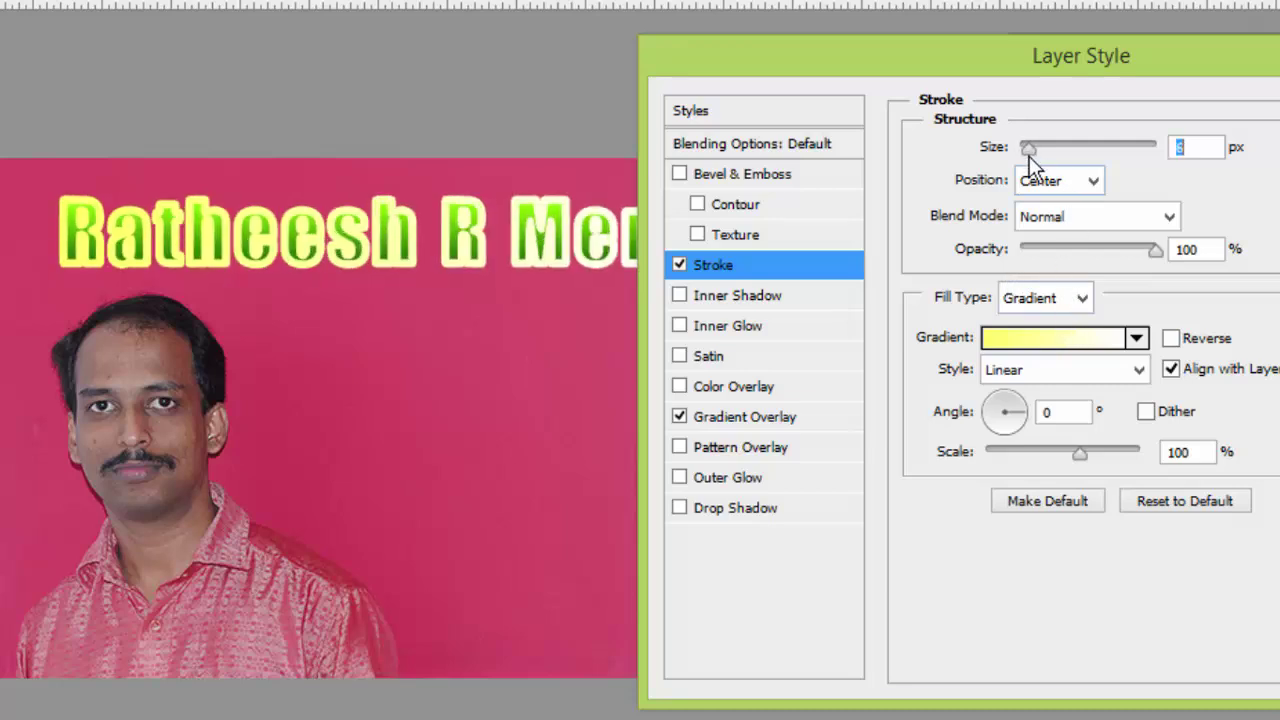
pyautogui.click(1044, 178)
pyautogui.click(1058, 206)
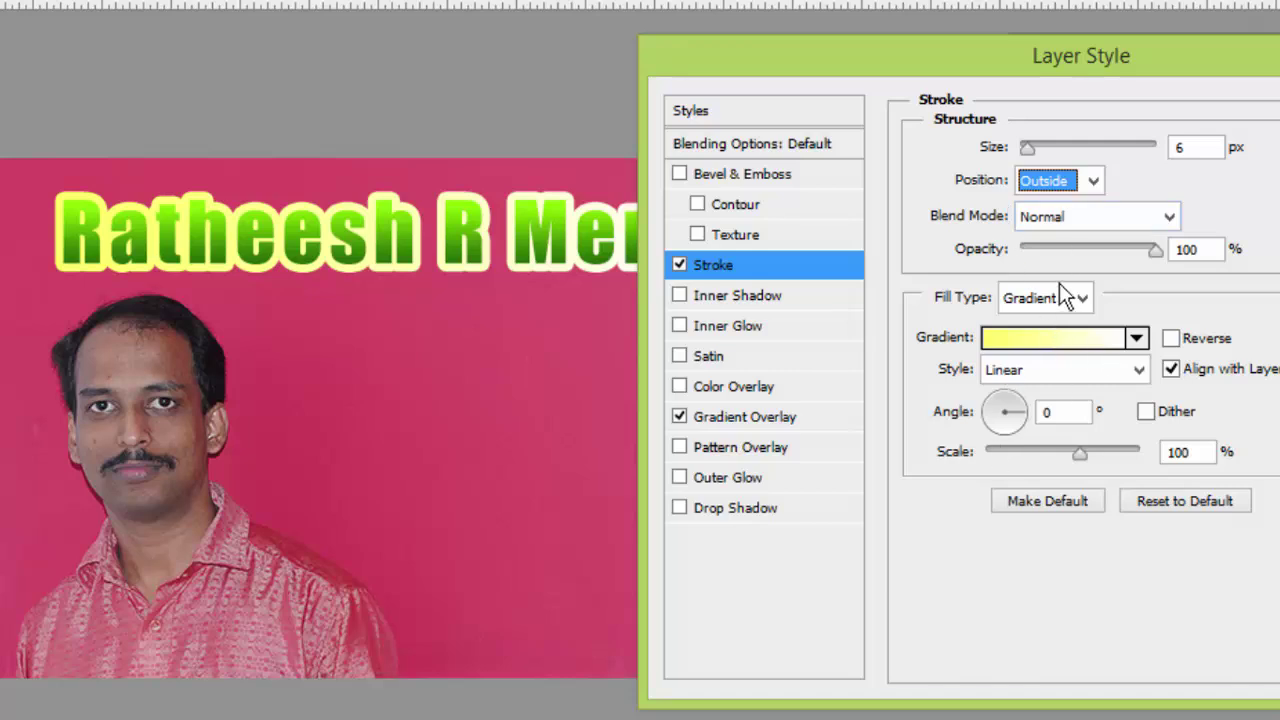
# Try several gradient presets on the stroke and apply the yellow, cyan, magenta and green one
pyautogui.click(1051, 345)
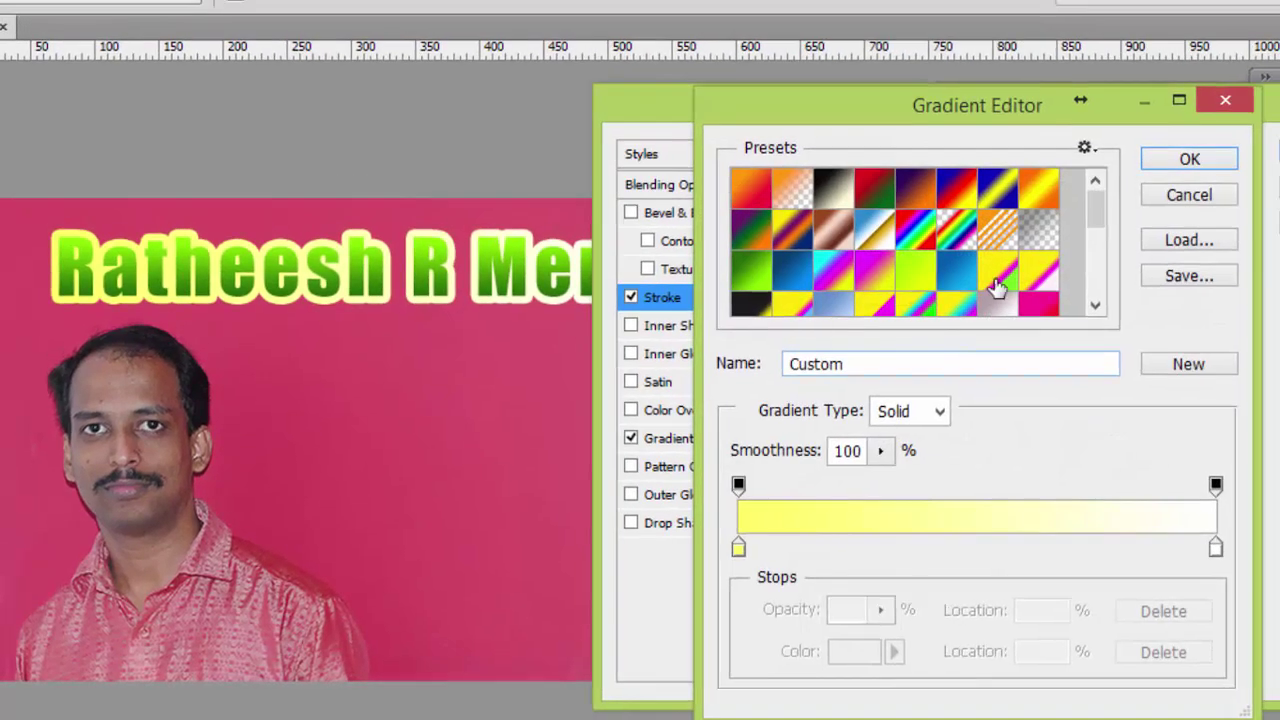
pyautogui.click(1077, 249)
pyautogui.scroll(-1, 1005, 283)
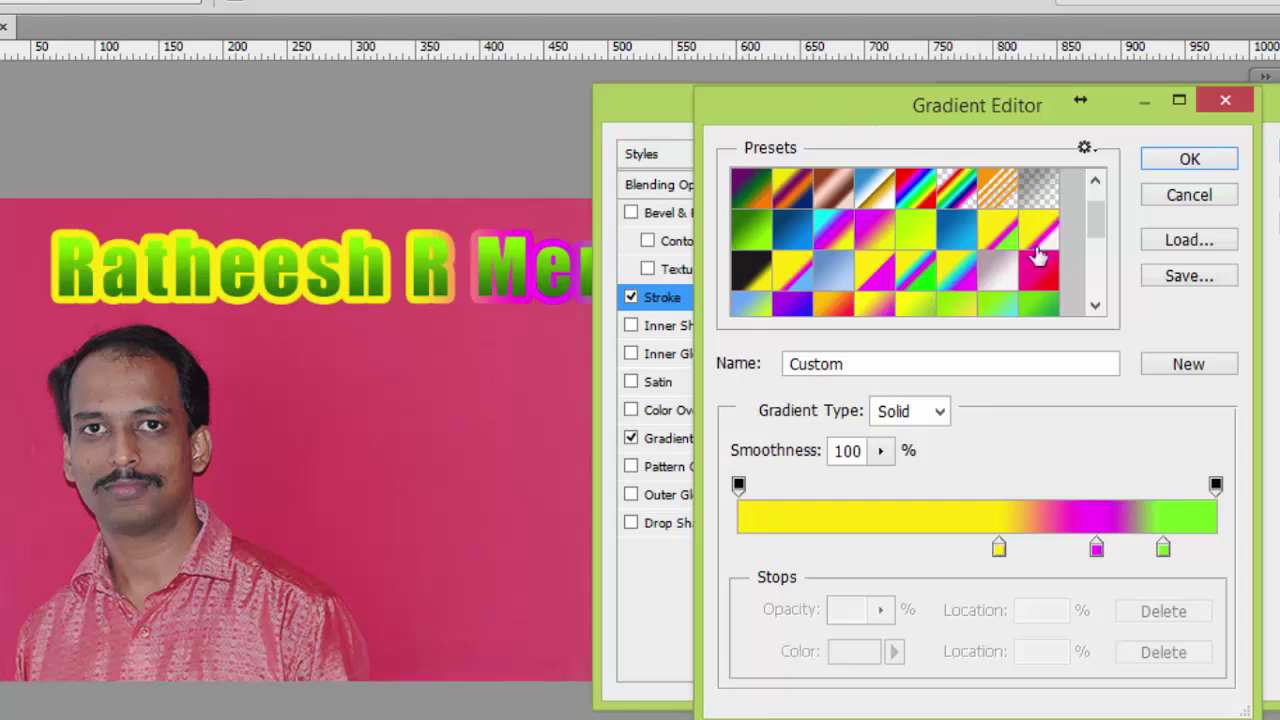
pyautogui.click(1048, 258)
pyautogui.click(1010, 303)
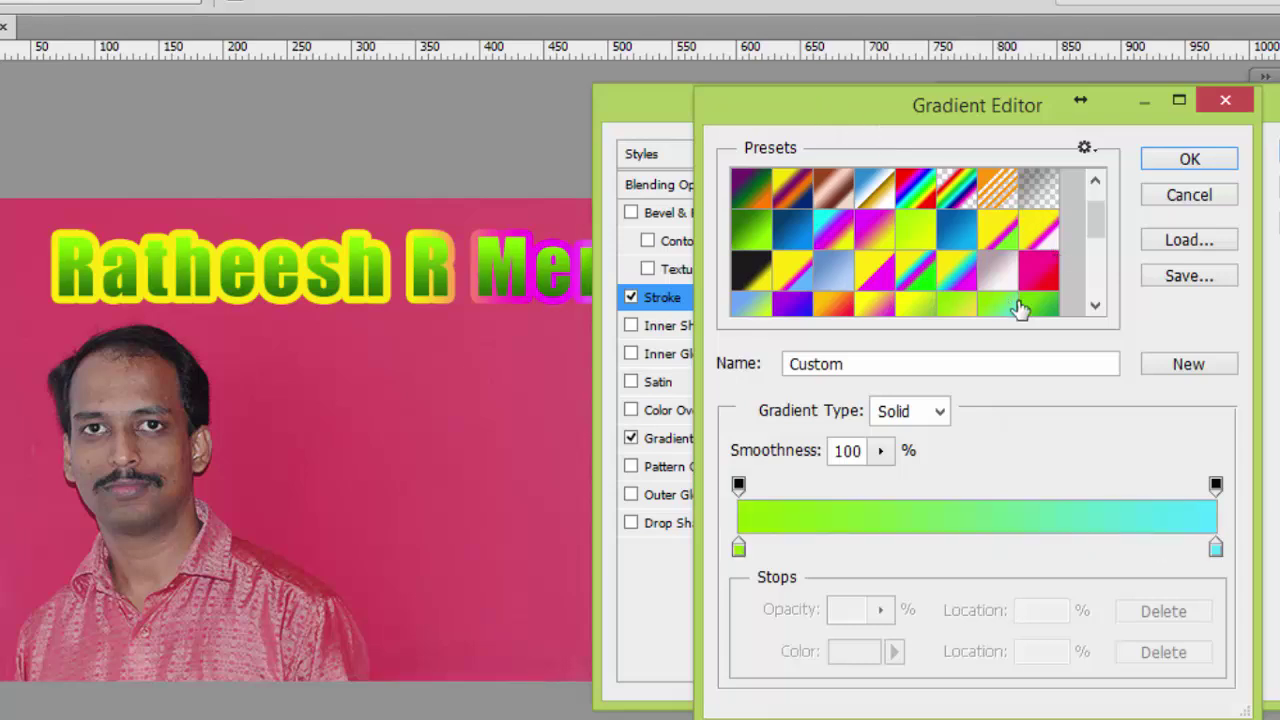
pyautogui.click(912, 277)
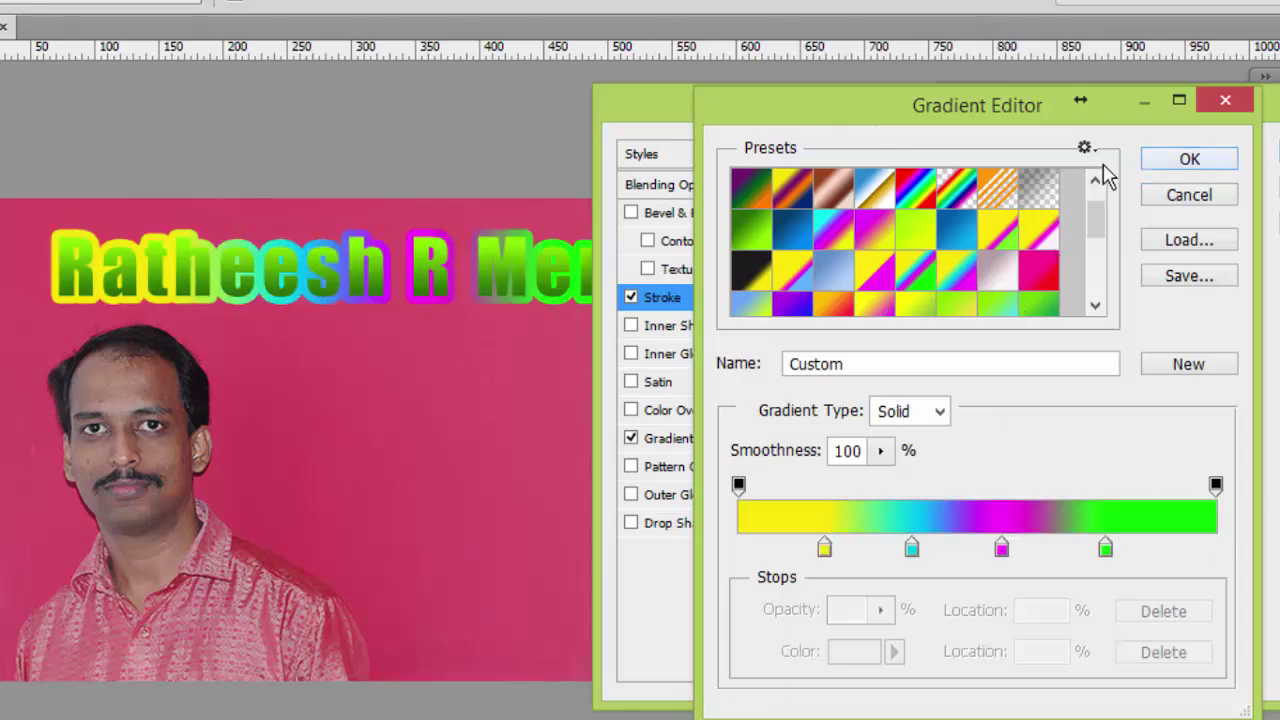
pyautogui.click(1190, 163)
# Try the Radial, Angle, Reflected and Diamond styles on the stroke's gradient with the whole name in view
pyautogui.moveTo(689, 114); pyautogui.dragTo(874, 114)
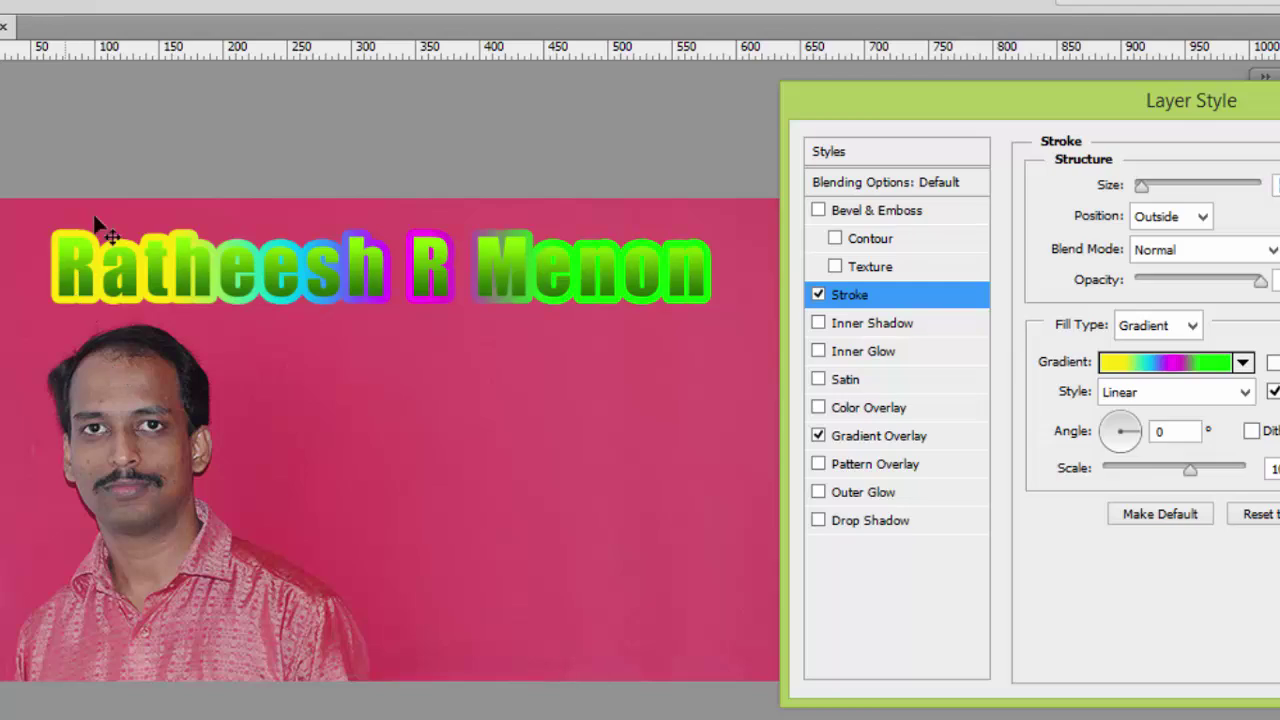
pyautogui.click(1140, 398)
pyautogui.click(1127, 441)
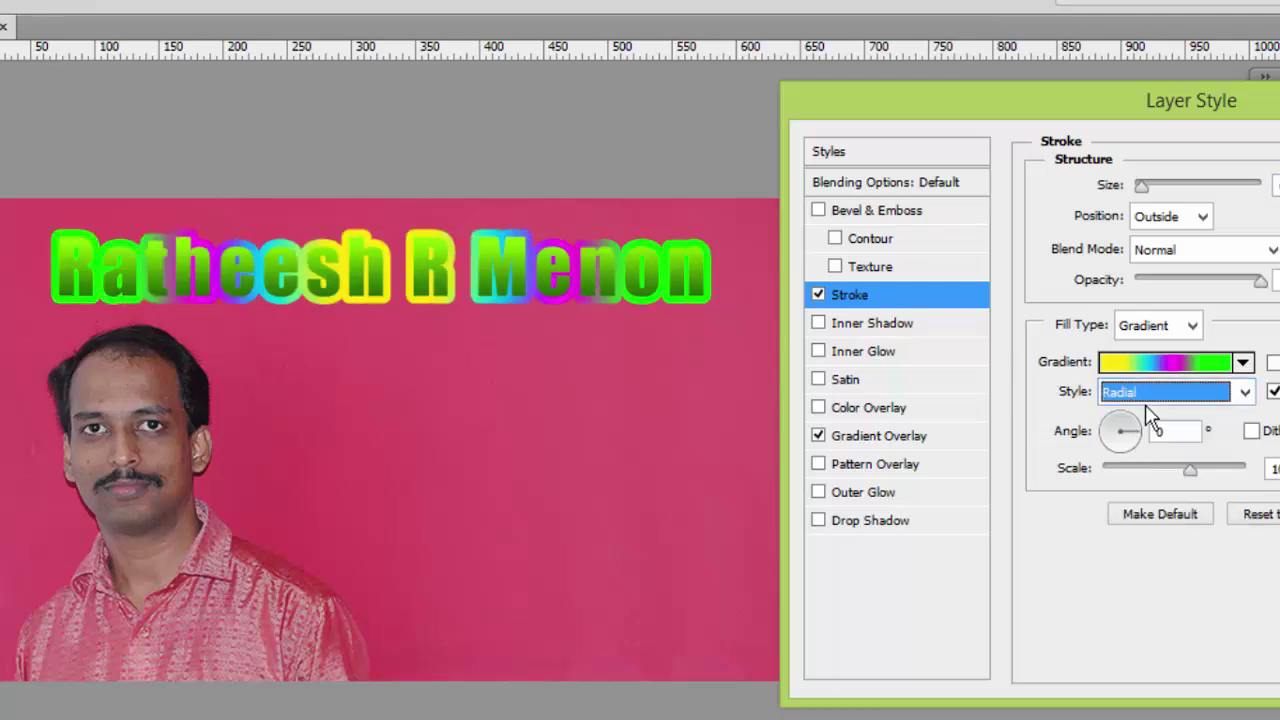
pyautogui.scroll(-1, 1149, 388)
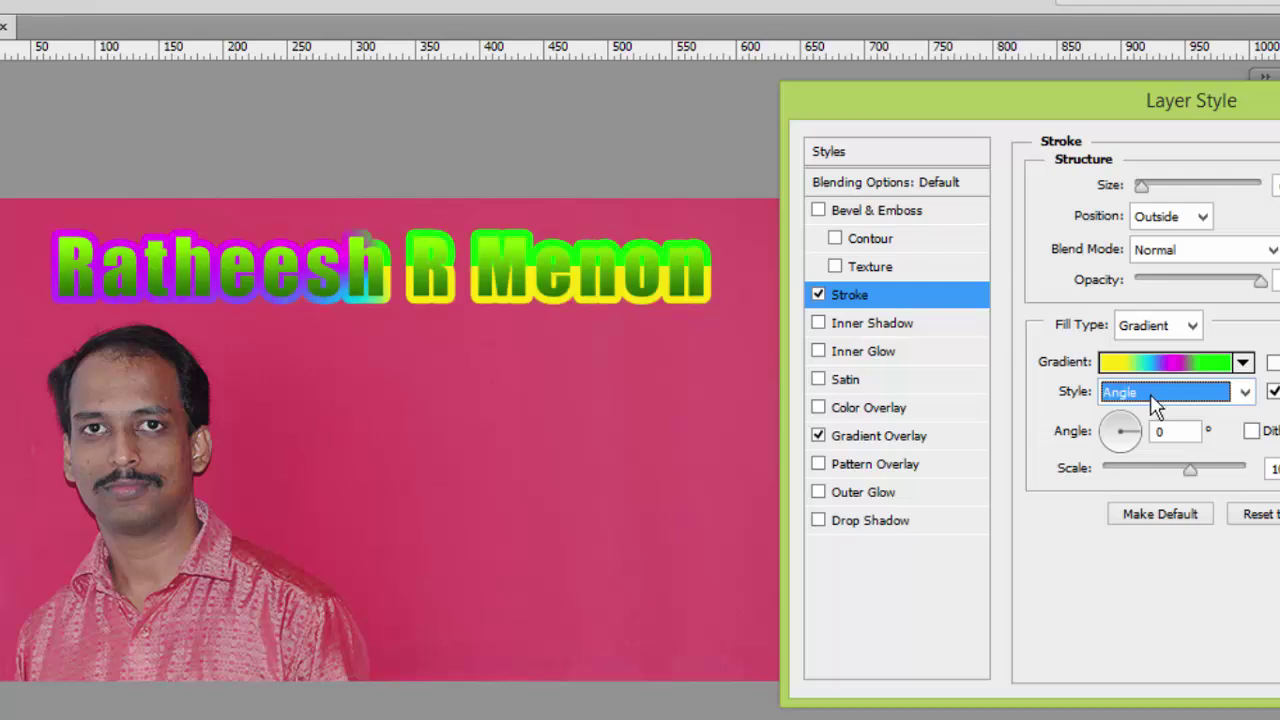
pyautogui.scroll(-1, 1150, 394)
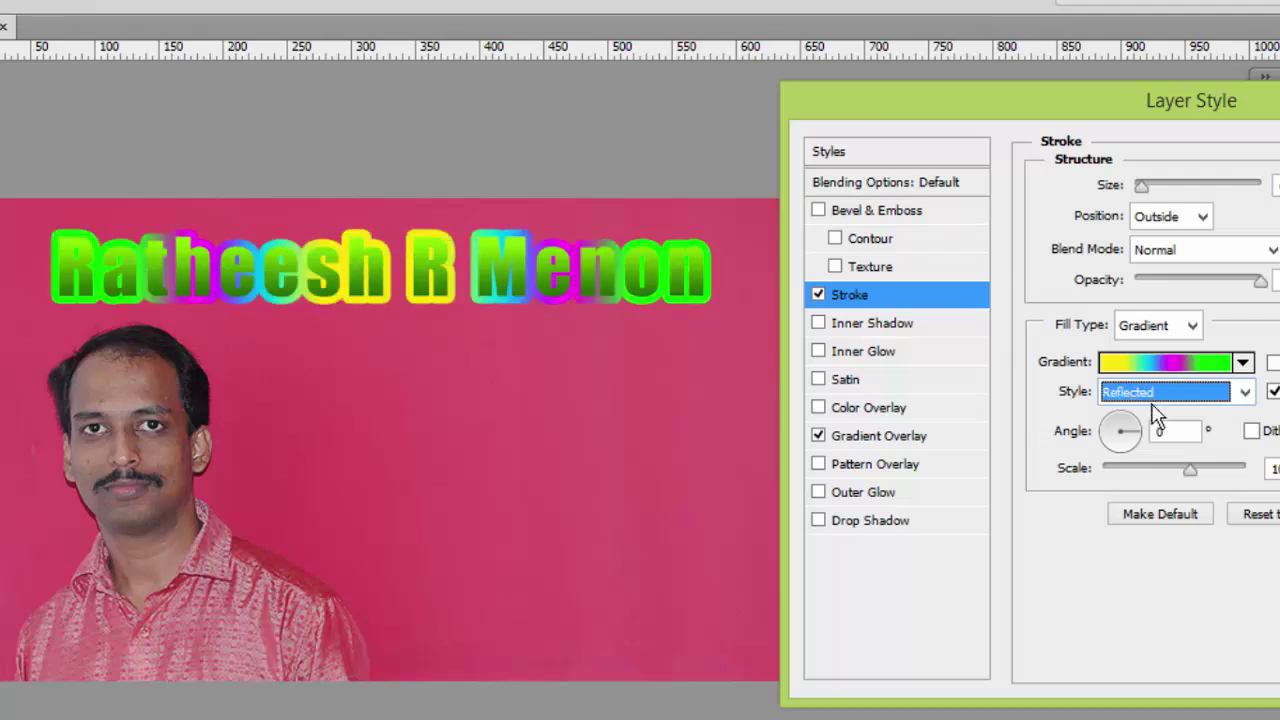
pyautogui.scroll(-2, 1153, 410)
pyautogui.scroll(1, 1156, 416)
pyautogui.scroll(-1, 1156, 416)
pyautogui.scroll(2, 1156, 416)
pyautogui.scroll(-1, 1156, 416)
pyautogui.scroll(1, 1156, 416)
pyautogui.scroll(-1, 1156, 416)
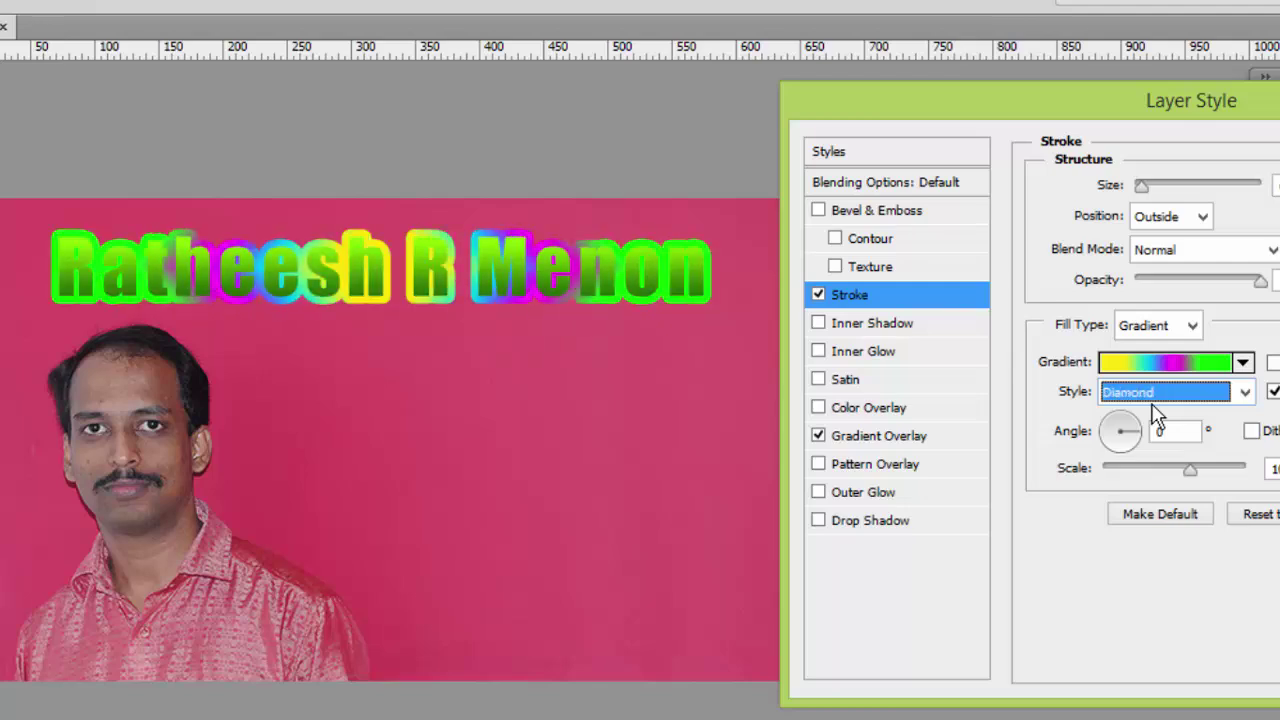
# Set the stroke gradient's angle to 60° and its scale to 150%
pyautogui.moveTo(1123, 442)
pyautogui.mouseDown()
pyautogui.moveTo(1105, 440)
pyautogui.moveTo(1111, 430)
pyautogui.mouseUp()
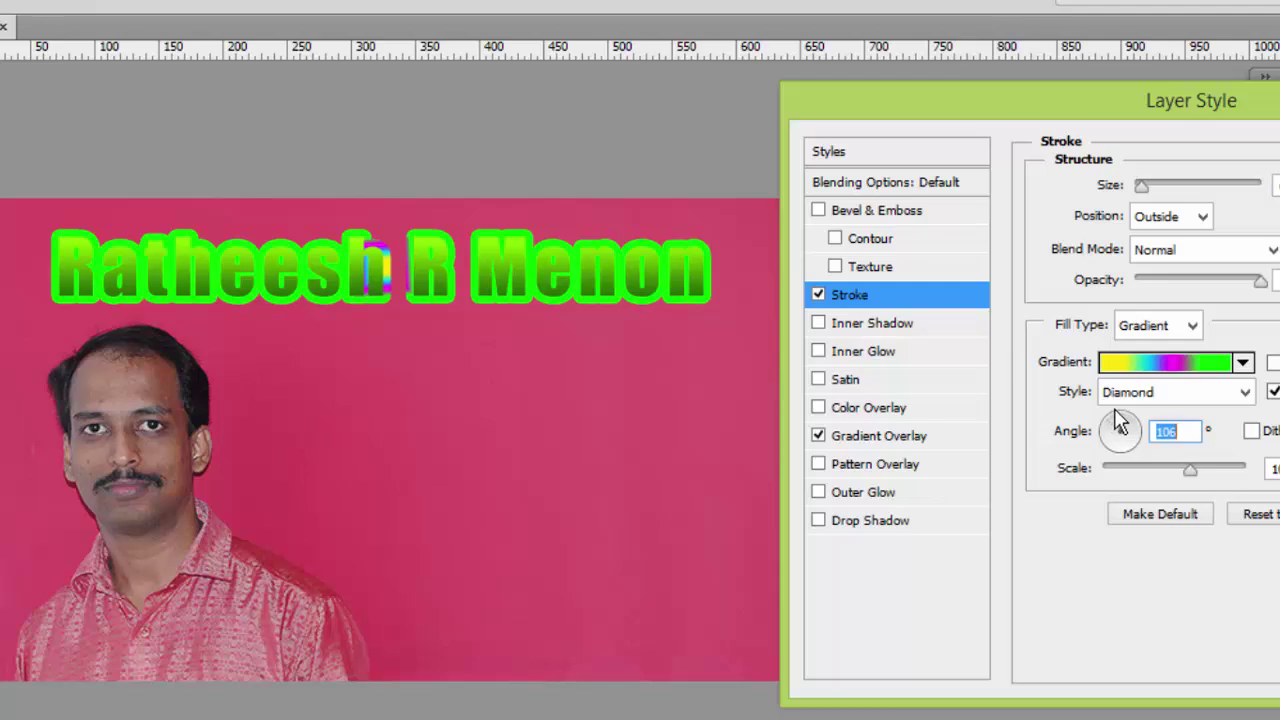
pyautogui.click(1131, 413)
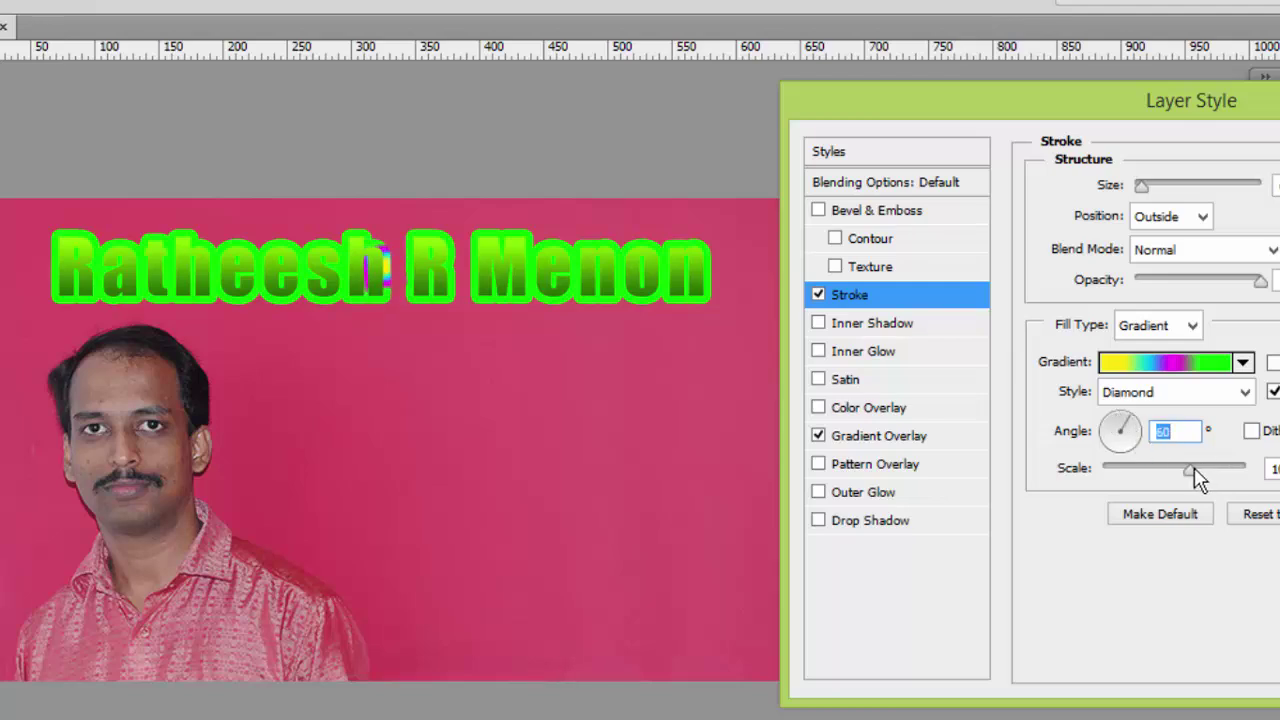
pyautogui.click(1262, 470)
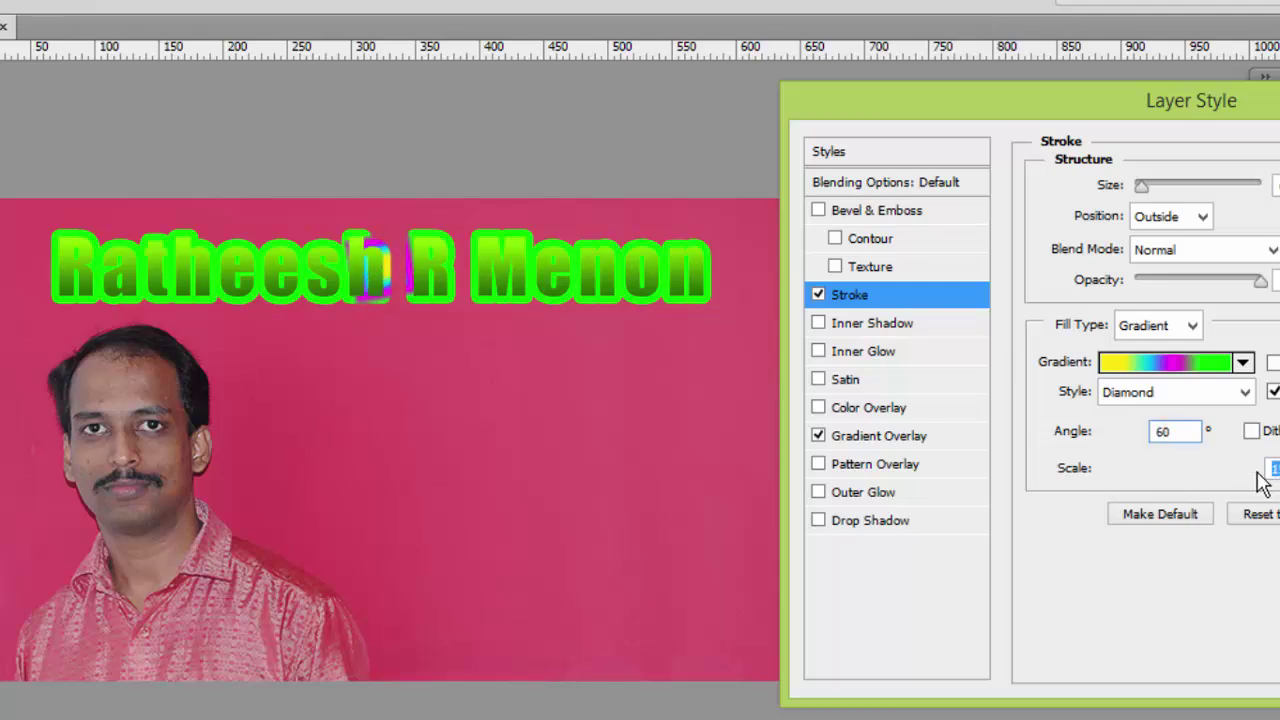
# Try the Radial style on the stroke's gradient and set it to Linear
pyautogui.click(1189, 393)
pyautogui.click(1166, 443)
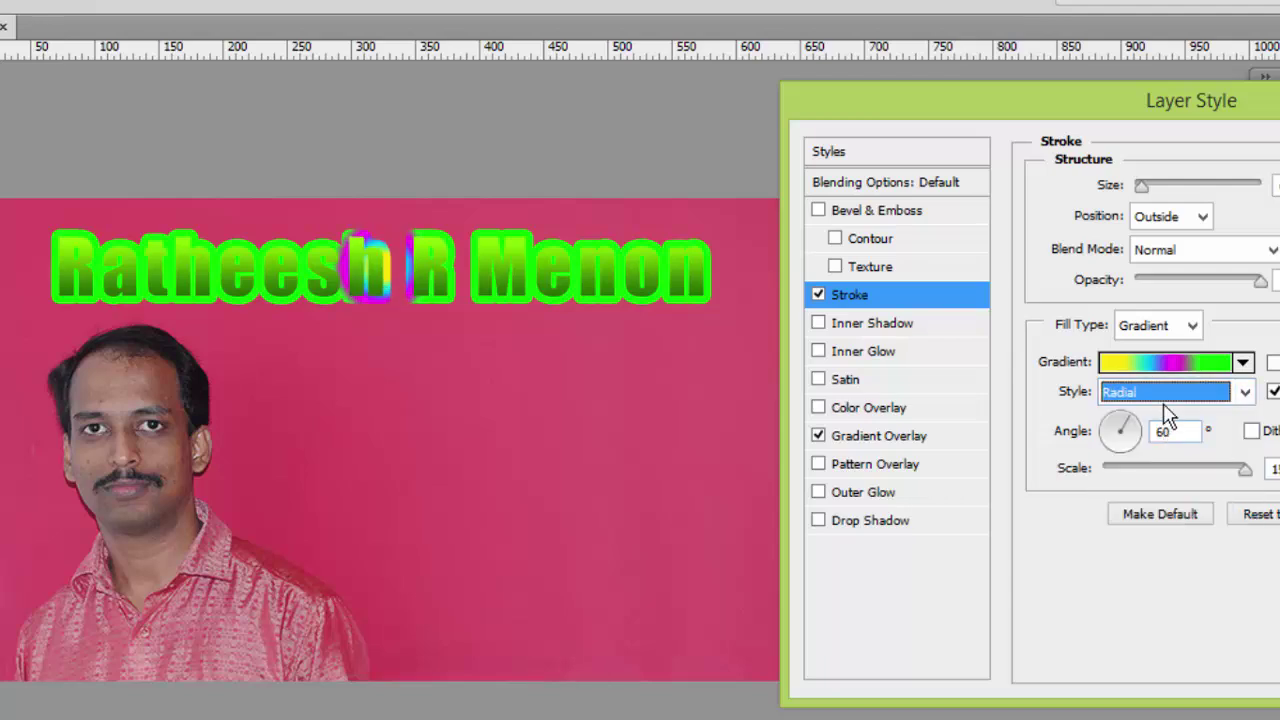
pyautogui.click(1163, 391)
pyautogui.click(1164, 415)
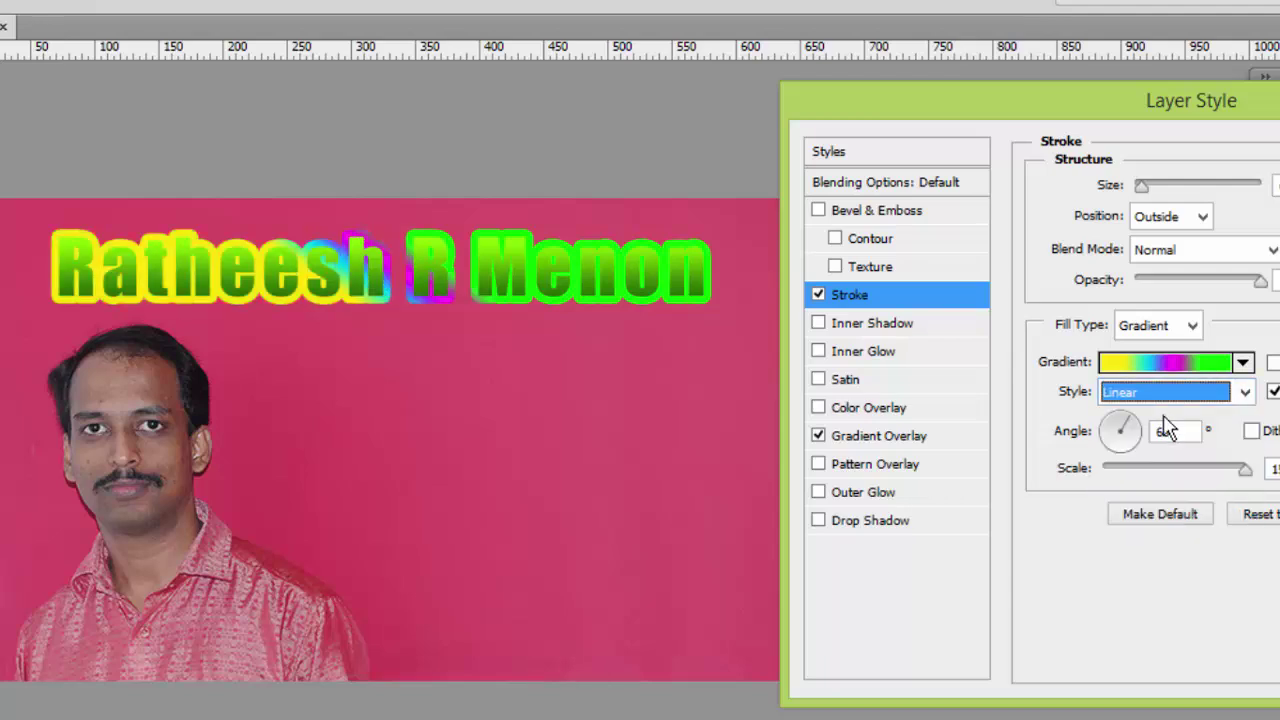
# Keep the stroke gradient's scale at 150% and shift the gradient rightward along the name text on the canvas
pyautogui.moveTo(1244, 470)
pyautogui.mouseDown()
pyautogui.moveTo(1037, 477)
pyautogui.moveTo(1244, 470)
pyautogui.mouseUp()
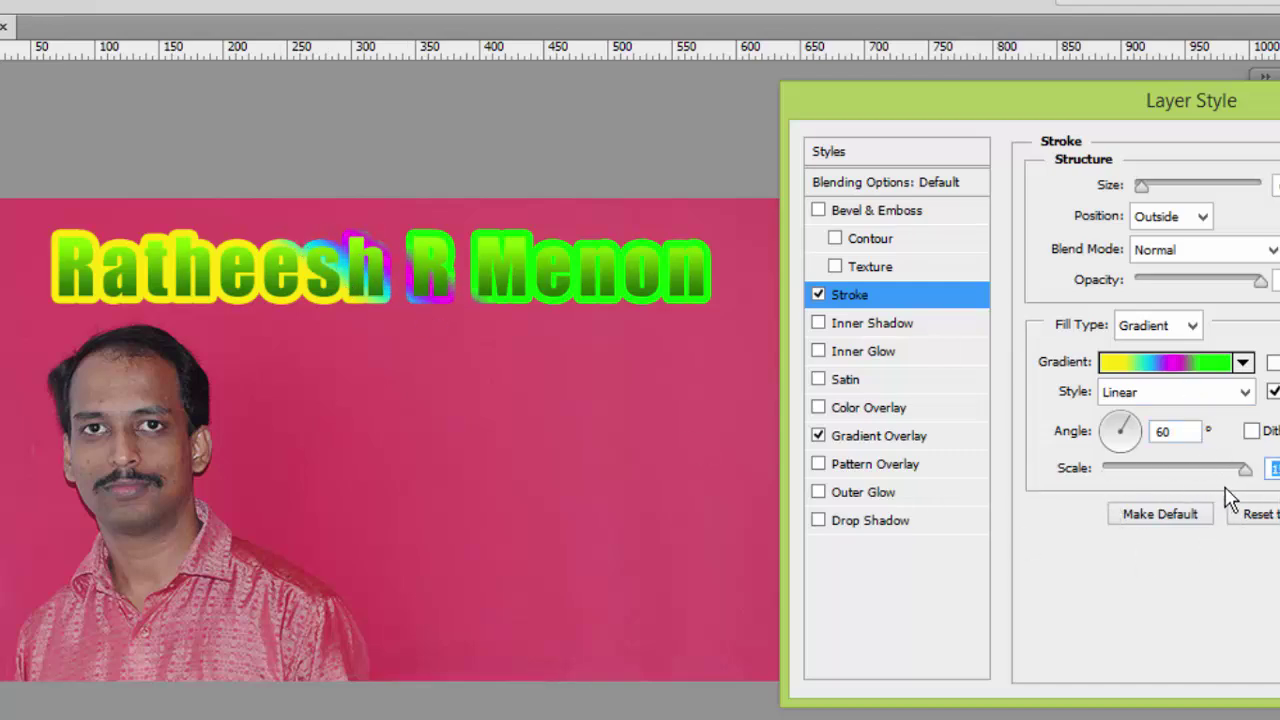
pyautogui.moveTo(1250, 478)
pyautogui.mouseDown()
pyautogui.moveTo(1131, 486)
pyautogui.moveTo(1270, 480)
pyautogui.mouseUp()
pyautogui.moveTo(412, 369)
pyautogui.mouseDown()
pyautogui.moveTo(586, 320)
pyautogui.moveTo(398, 284)
pyautogui.mouseUp()
pyautogui.moveTo(376, 270)
pyautogui.mouseDown()
pyautogui.moveTo(89, 263)
pyautogui.moveTo(659, 258)
pyautogui.moveTo(28, 261)
pyautogui.moveTo(633, 270)
pyautogui.moveTo(489, 366)
pyautogui.moveTo(457, 437)
pyautogui.moveTo(606, 280)
pyautogui.moveTo(272, 292)
pyautogui.moveTo(526, 298)
pyautogui.mouseUp()
# View the name text's Gradient Overlay settings and return to its Stroke settings
pyautogui.moveTo(959, 115); pyautogui.dragTo(807, 110)
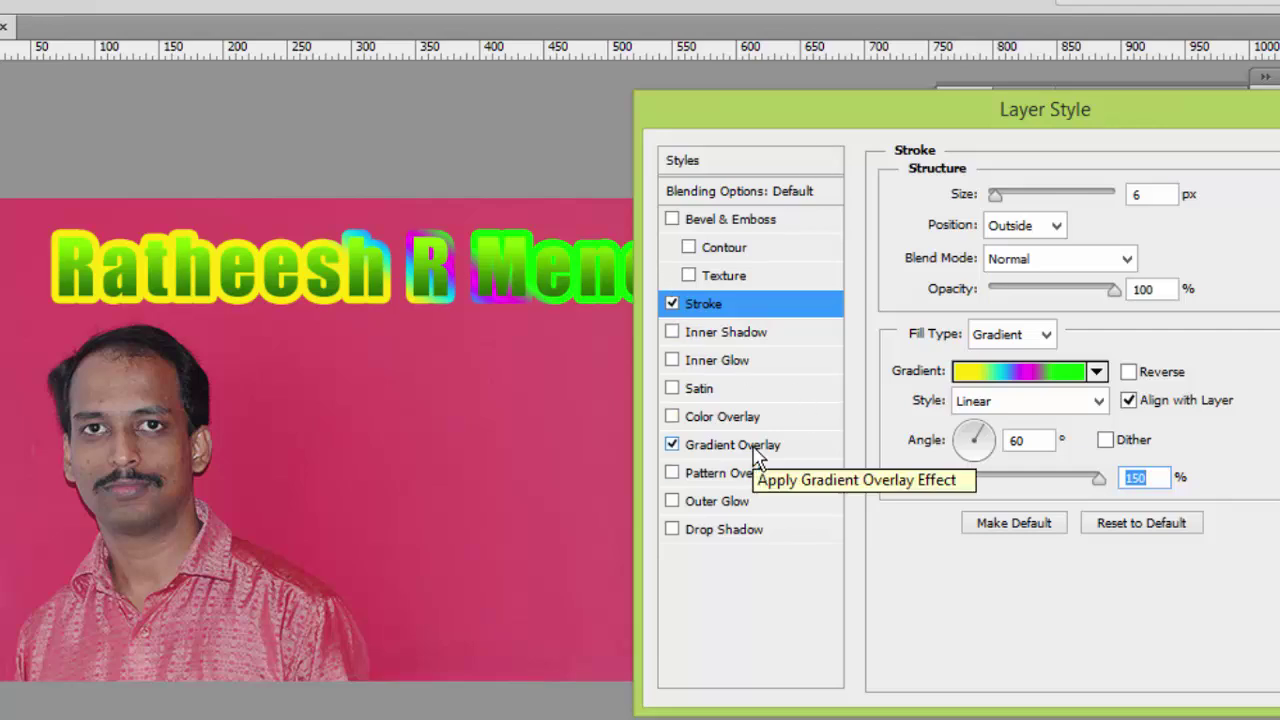
pyautogui.click(756, 452)
pyautogui.click(708, 313)
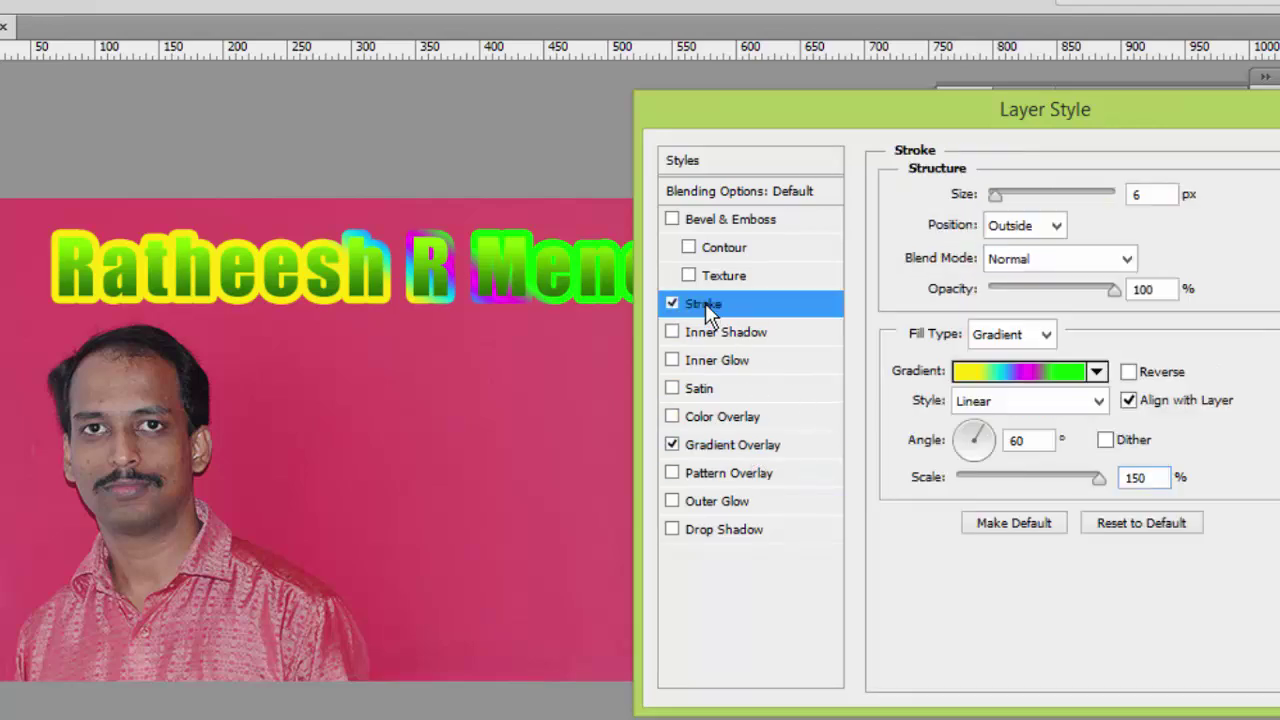